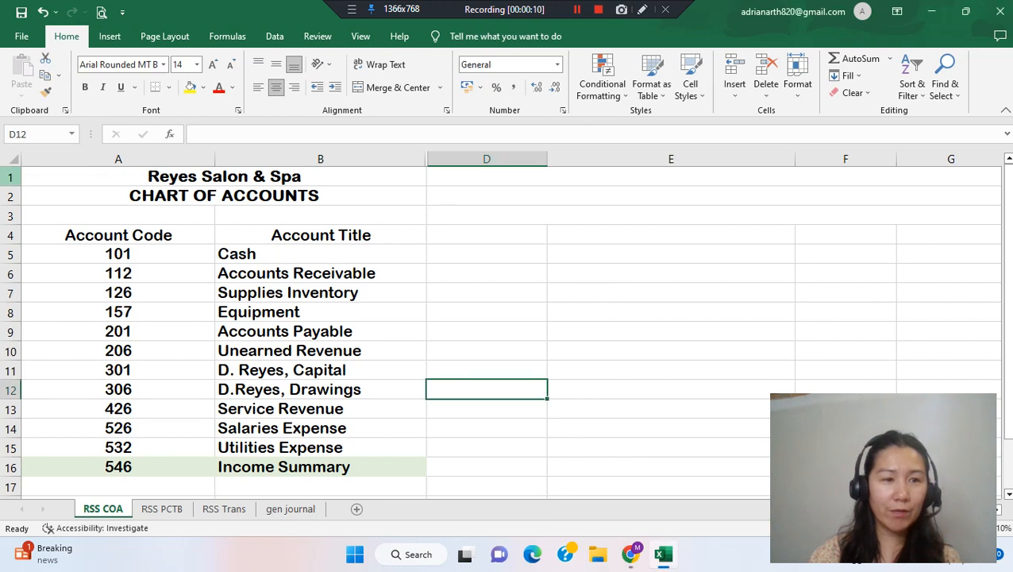
Review the Reyes Salon & Spa chart of accounts, covering its headings and the account titles from Cash to Utilities Expense
left_click(10, 176)
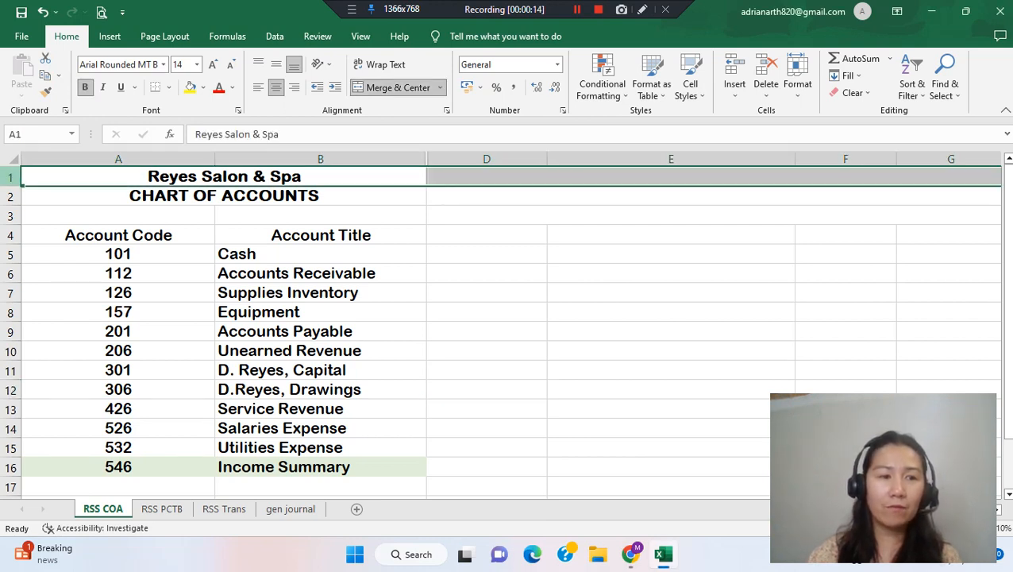
left_click(224, 196)
left_click(224, 176)
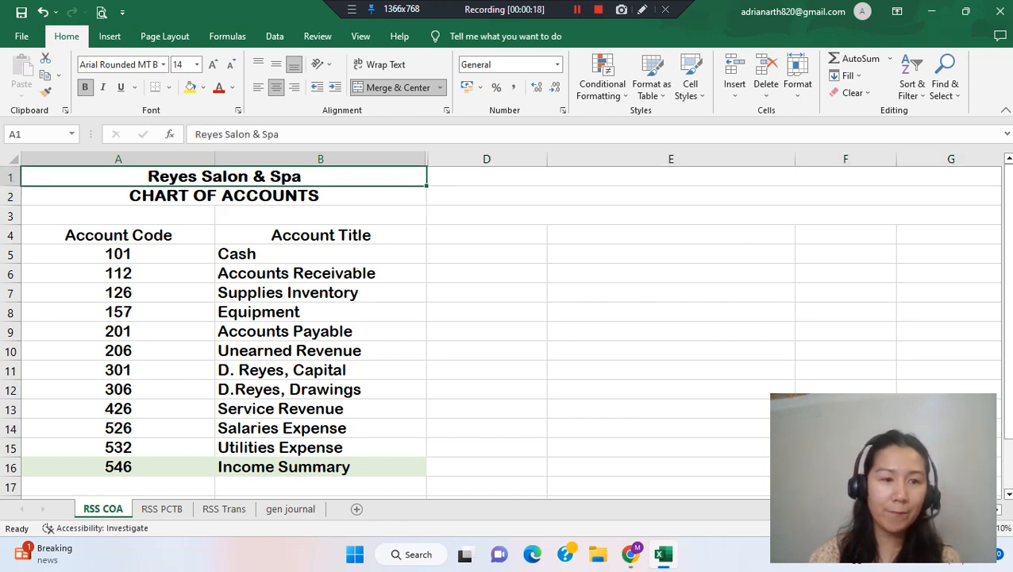
left_click_drag(118, 235, 321, 447)
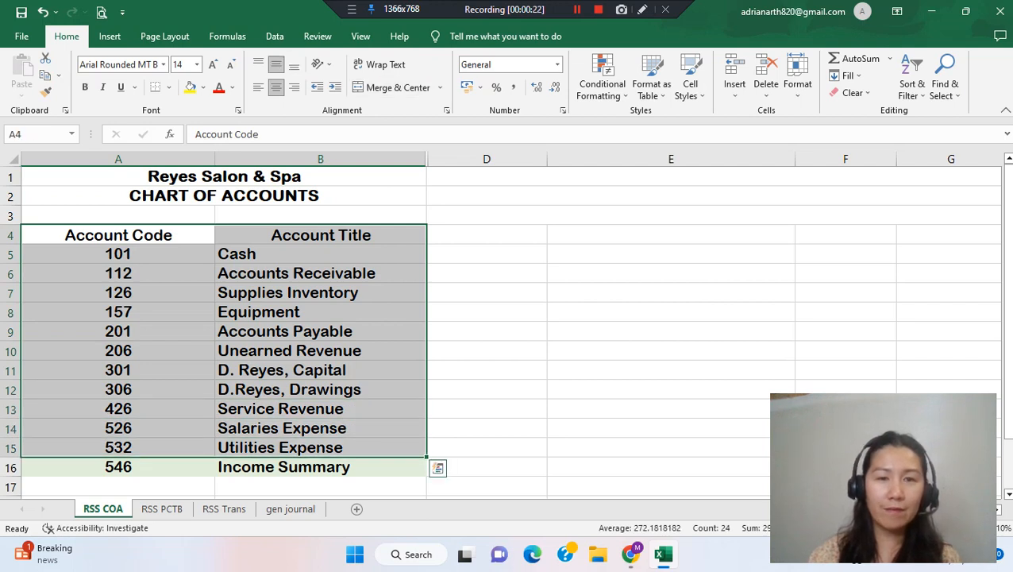
left_click(321, 447)
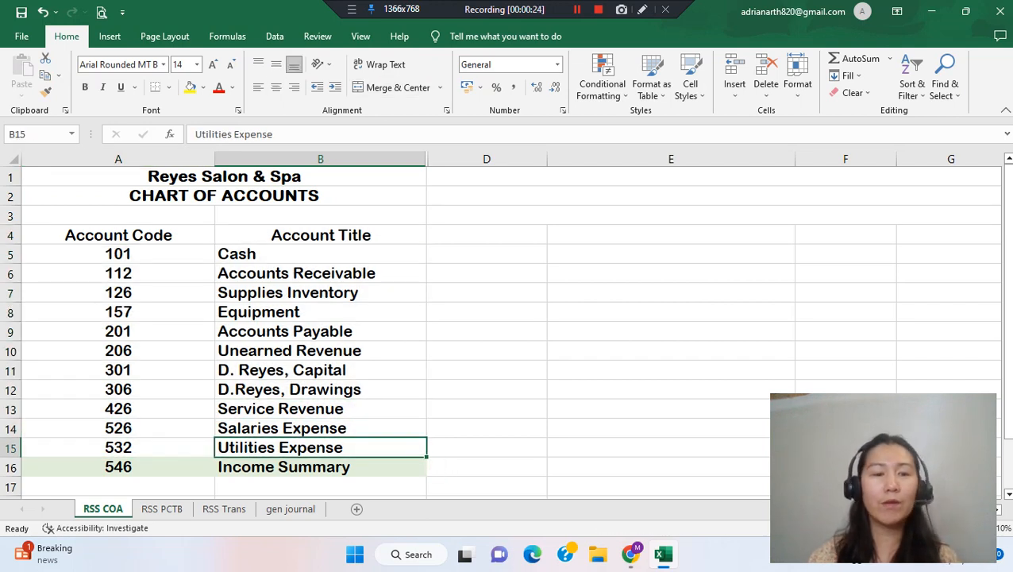
left_click(320, 428)
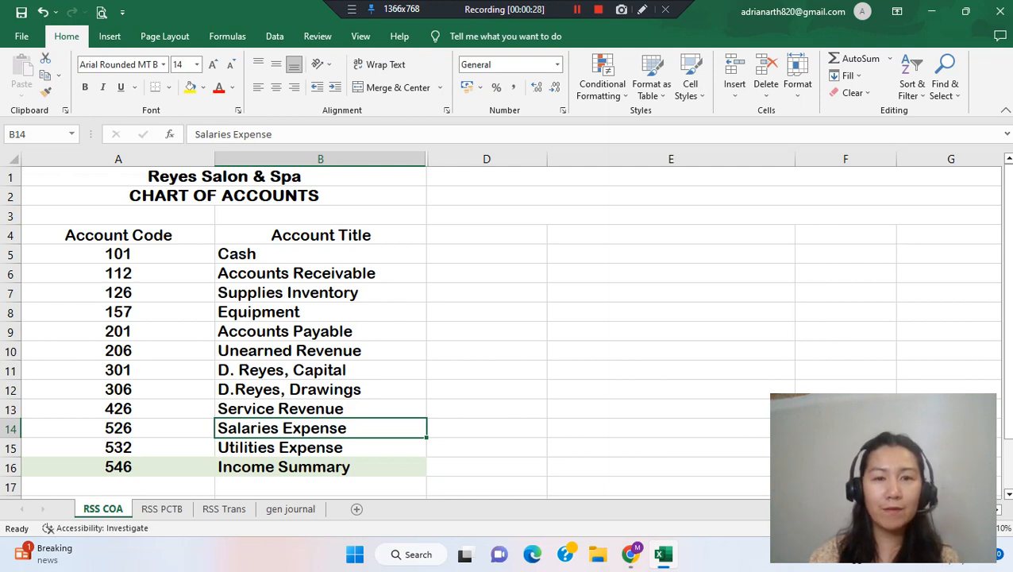
left_click_drag(317, 253, 317, 447)
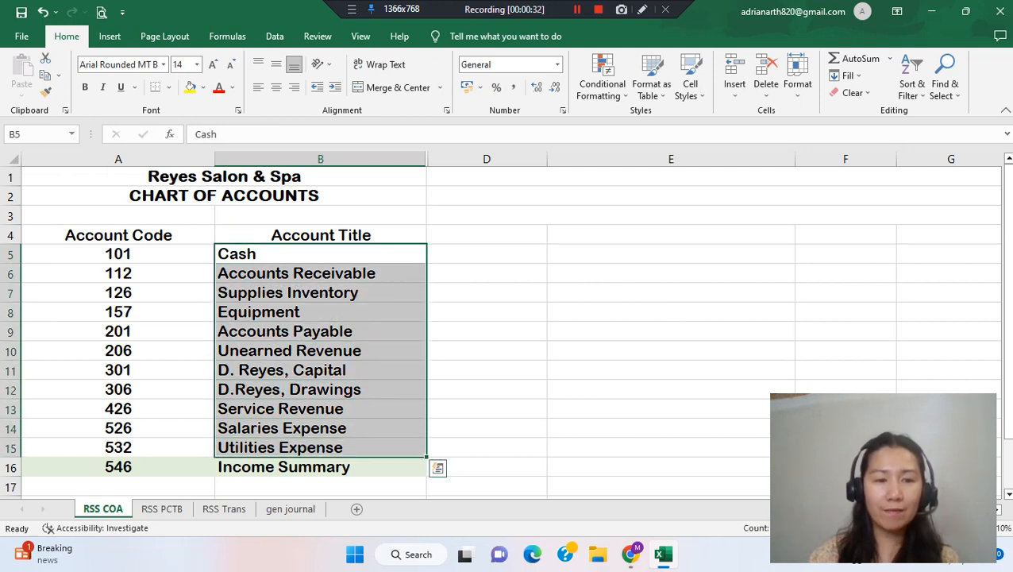
left_click(320, 409)
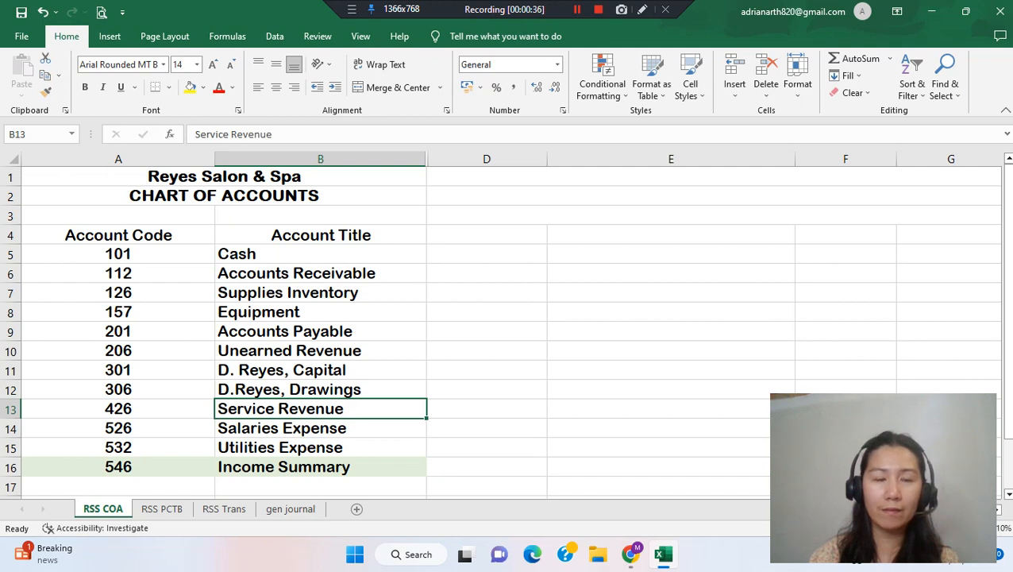
Examine the Income Summary entry in the chart of accounts along with the account codes and the other account titles
left_click(320, 255)
left_click_drag(320, 254, 320, 429)
left_click(320, 447)
left_click(320, 467)
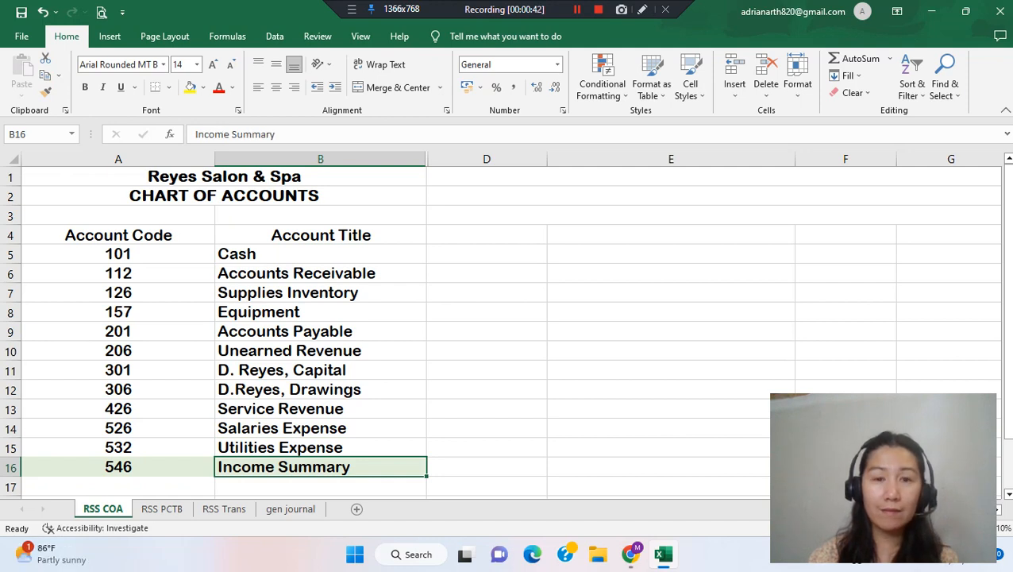
left_click_drag(119, 467, 118, 254)
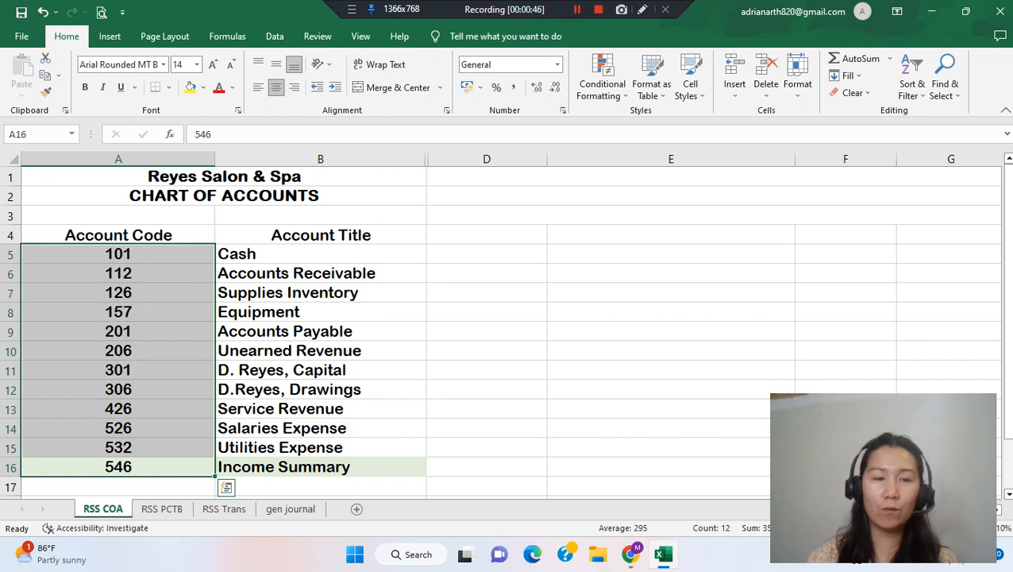
left_click(320, 273)
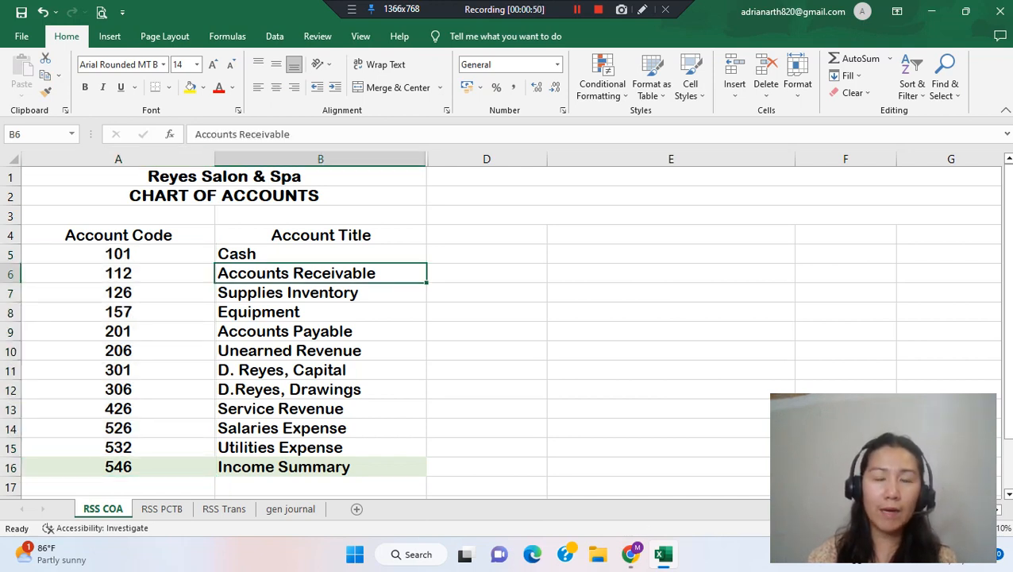
left_click_drag(318, 254, 318, 428)
left_click(317, 409)
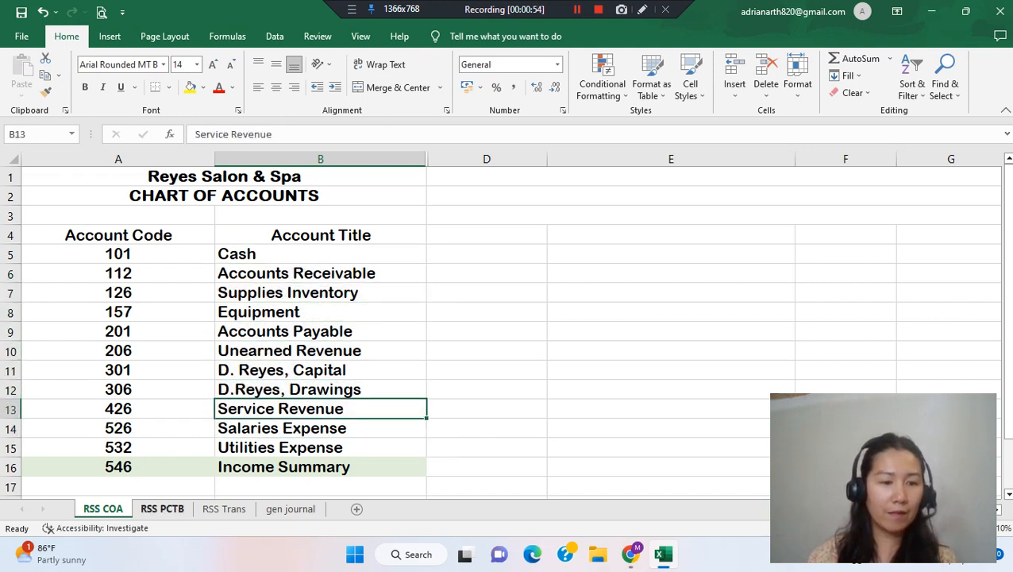
Open the RSS PCTB sheet and review the post-closing trial balance's title, date, Account Code and Account Title headings
left_click(162, 509)
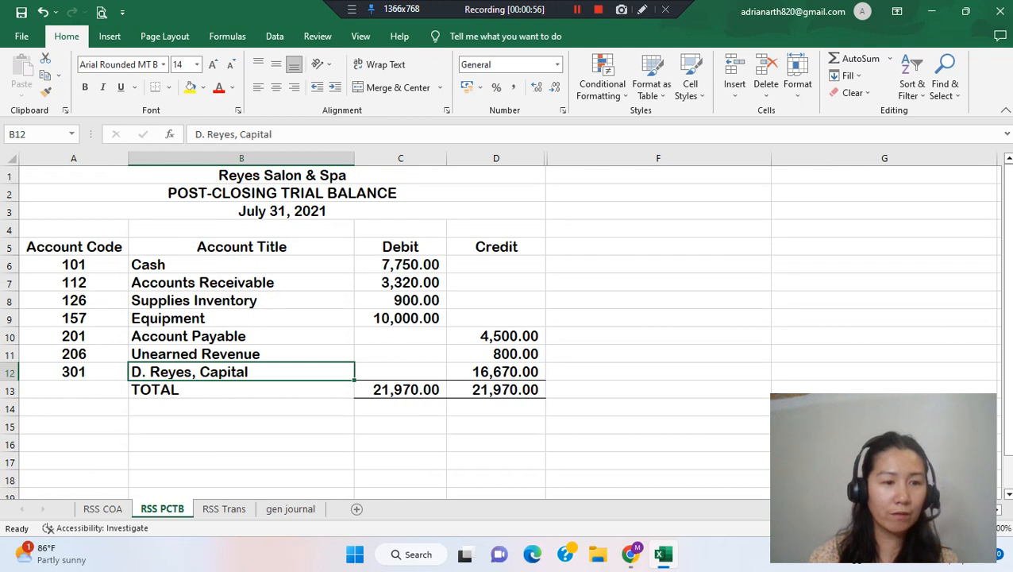
left_click(11, 193)
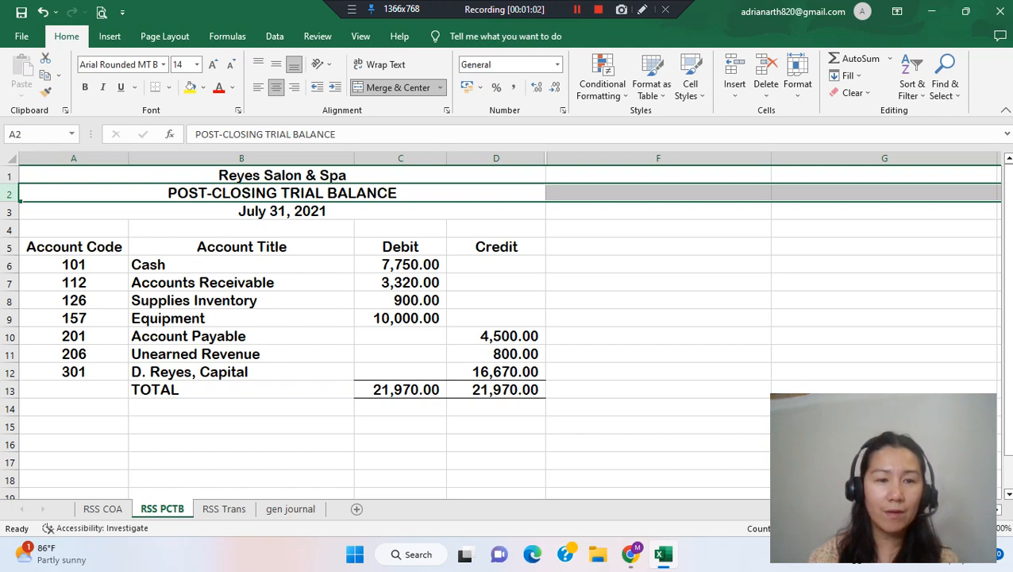
left_click(282, 176)
left_click(282, 211)
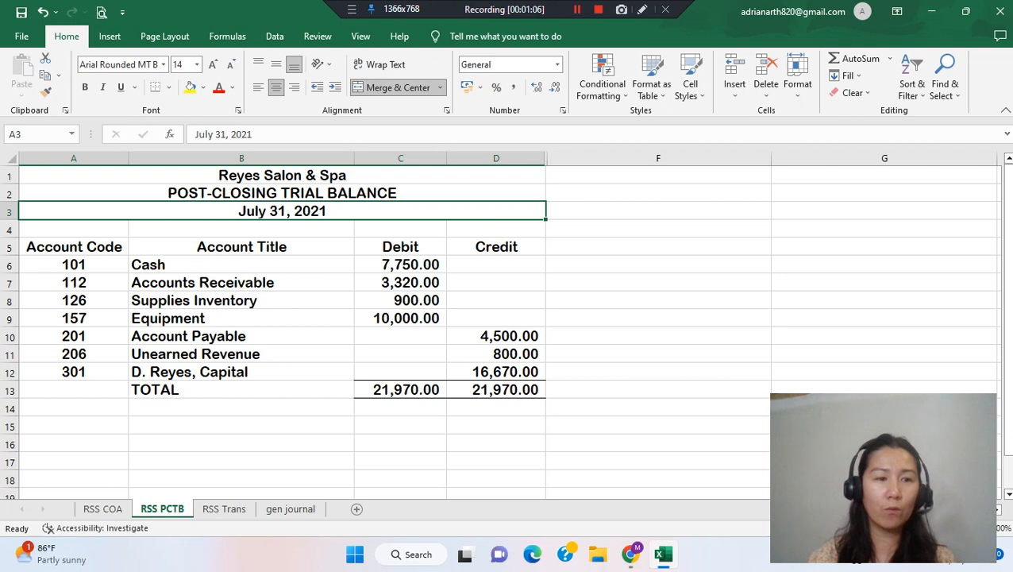
left_click(73, 247)
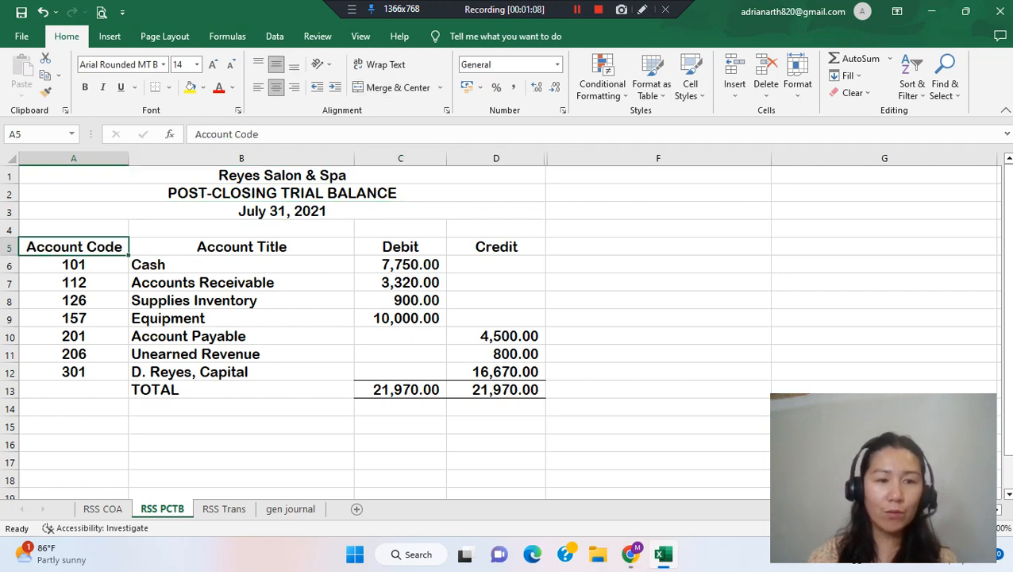
left_click(242, 247)
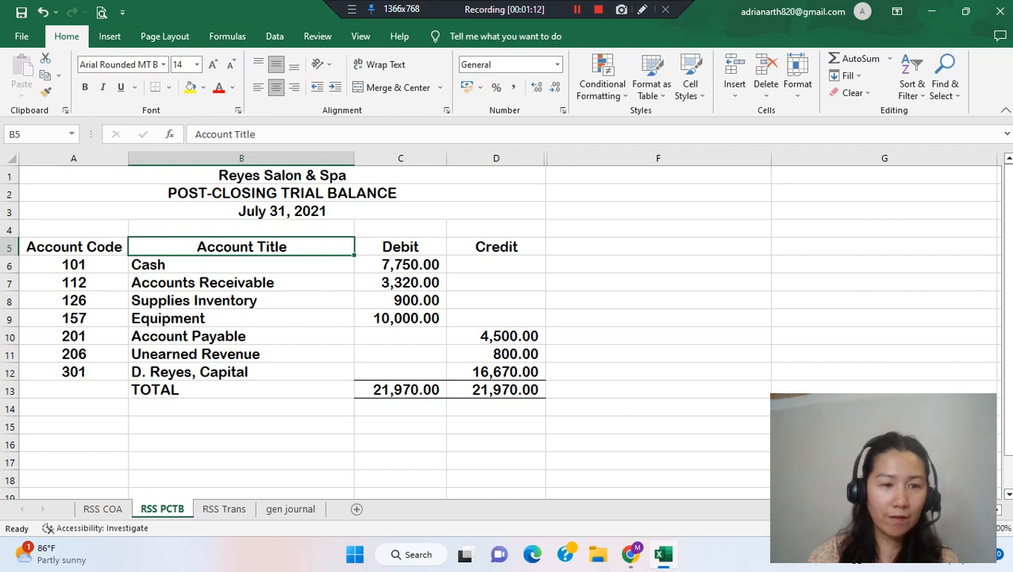
Examine the account titles from Cash down to the owner's capital account in the post-closing trial balance
left_click(241, 264)
key("shift+Down")
key("shift+Down")
key("shift+Down")
key("shift+Down")
key("shift+Down")
key("shift+Down")
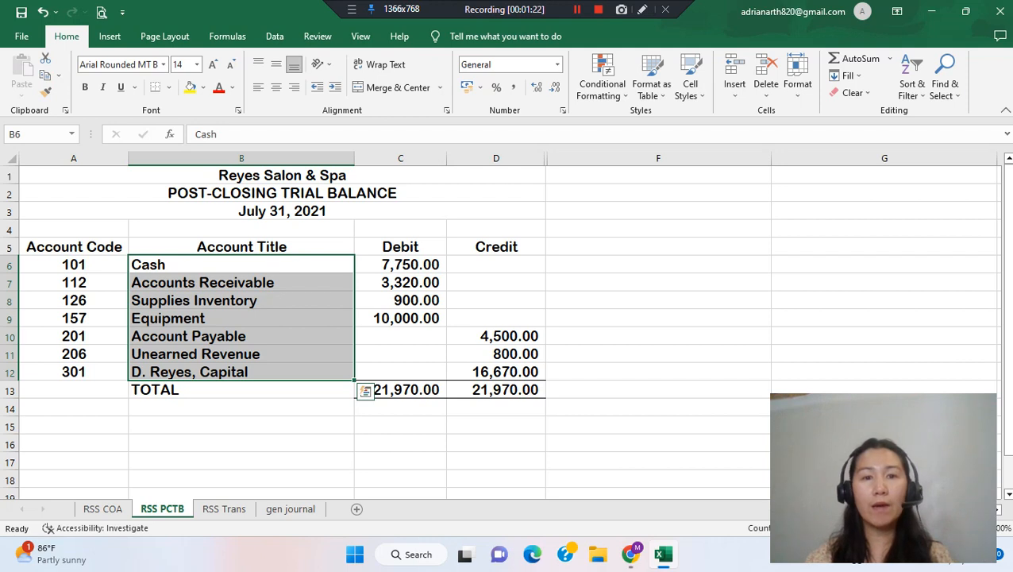
left_click(282, 193)
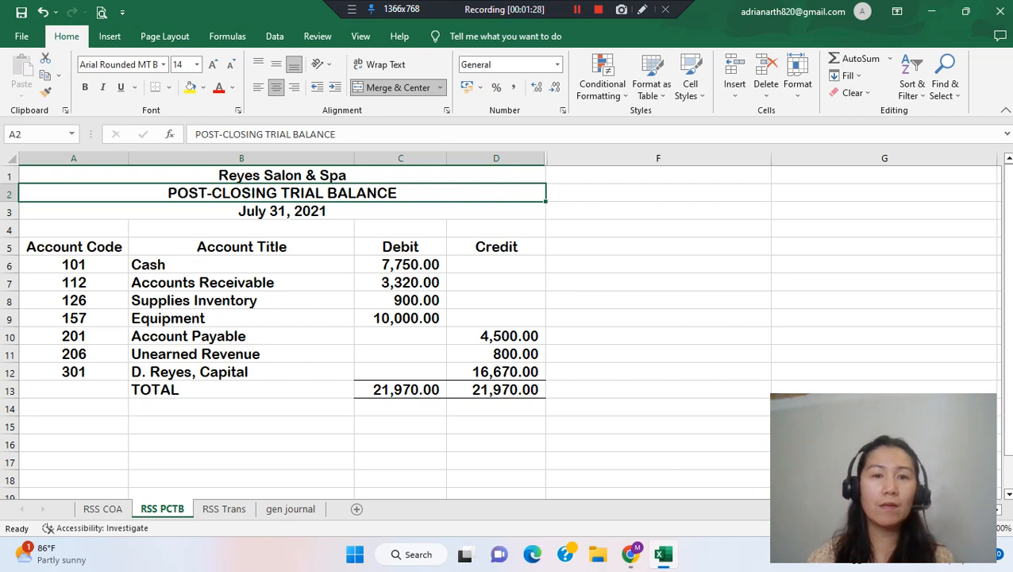
left_click_drag(214, 265, 215, 371)
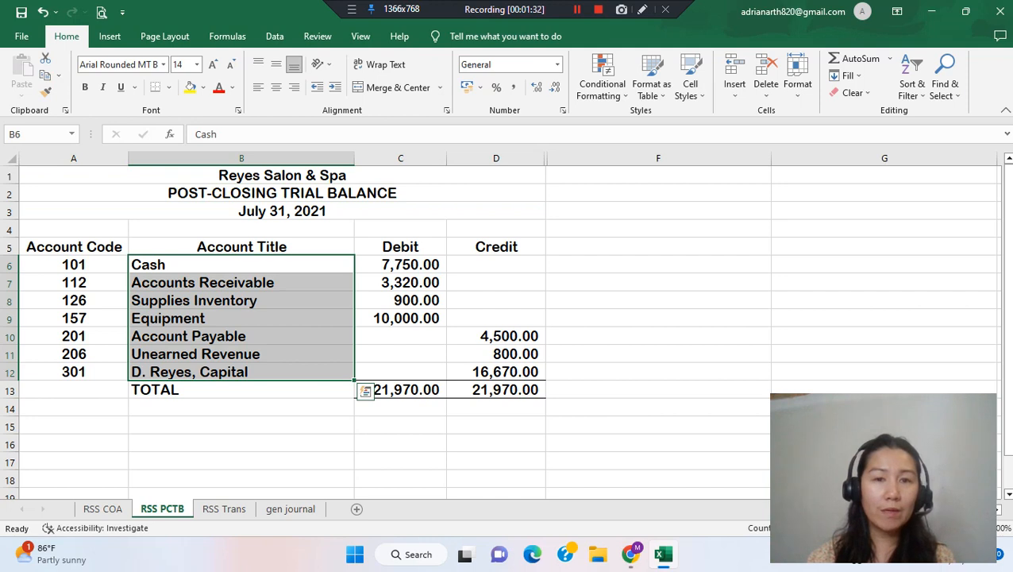
left_click(242, 354)
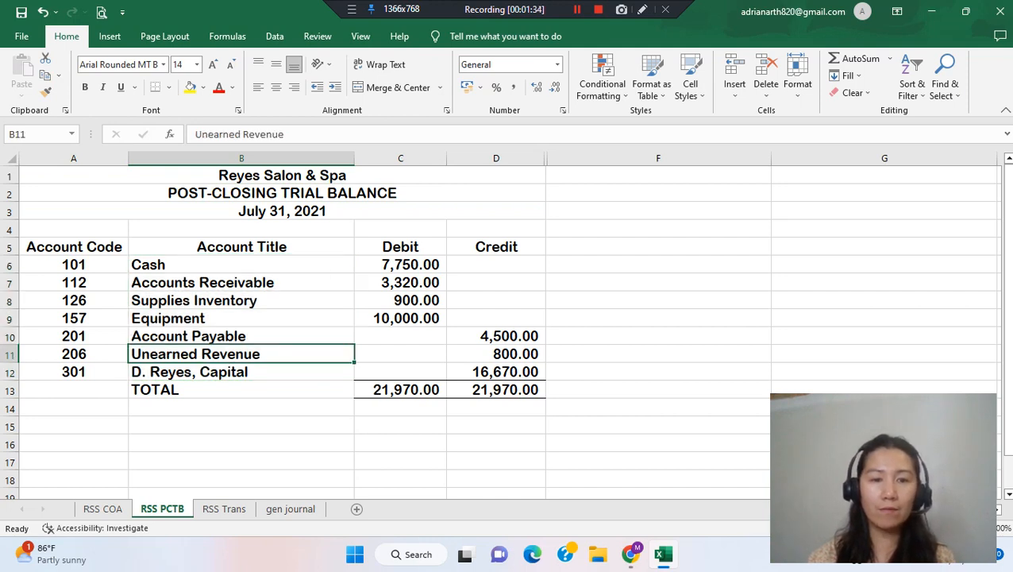
Check the trial balance's debit and credit amounts, compare the two column totals, and look over the listed accounts again
left_click(400, 247)
left_click(496, 247)
left_click_drag(401, 264, 497, 371)
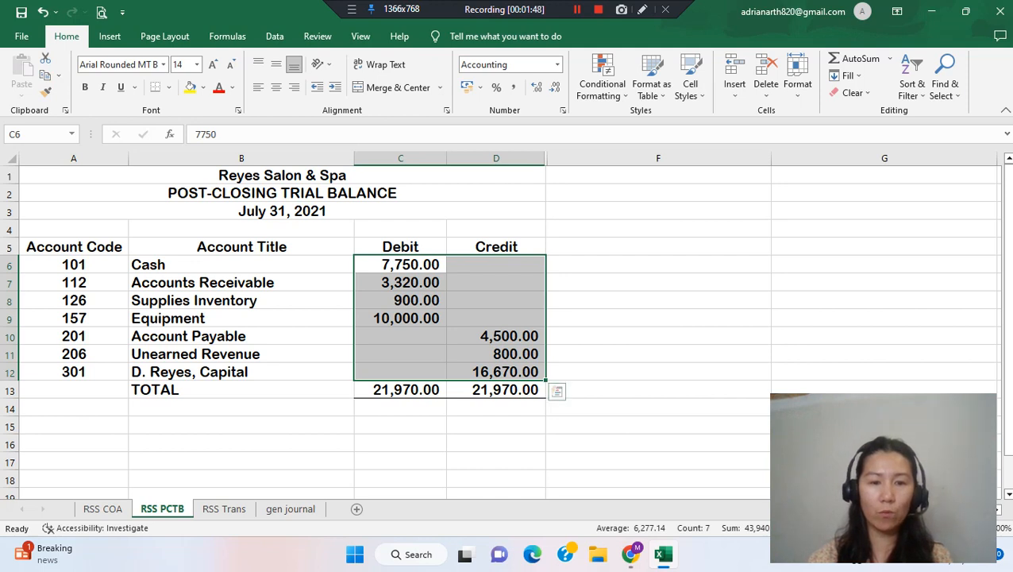
left_click(400, 389)
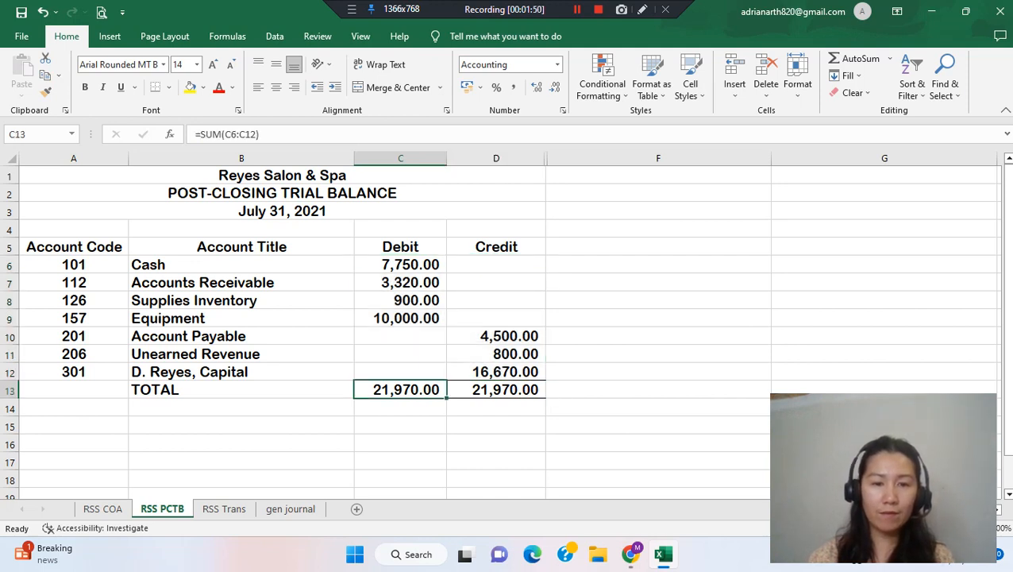
left_click_drag(400, 390, 496, 390)
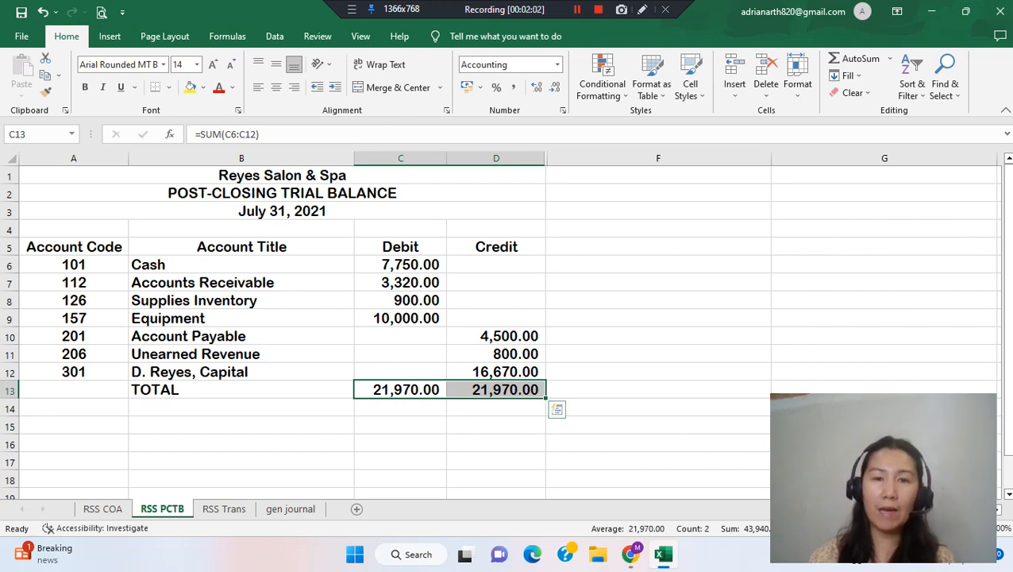
left_click(400, 390)
left_click(497, 390)
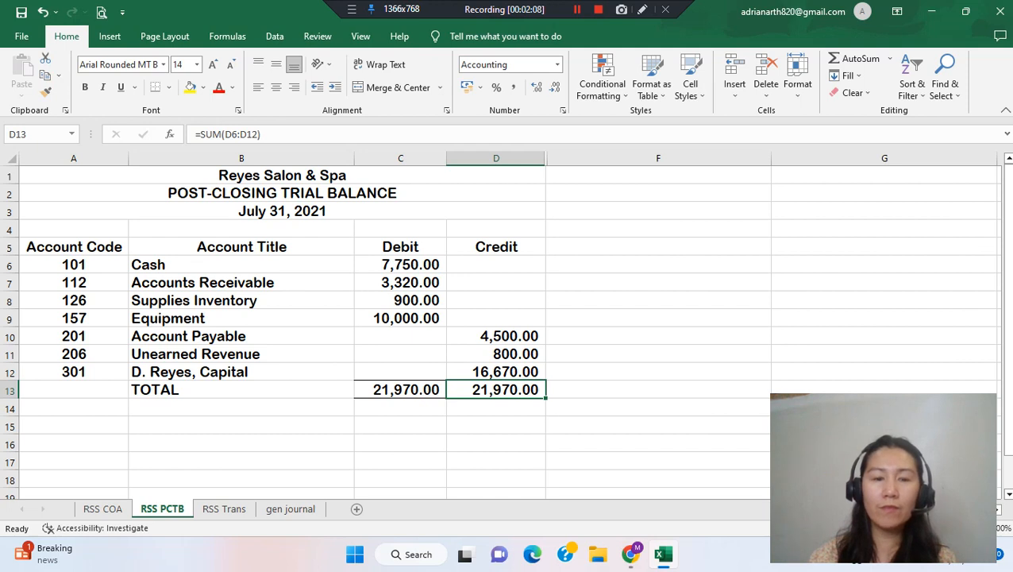
left_click(400, 390)
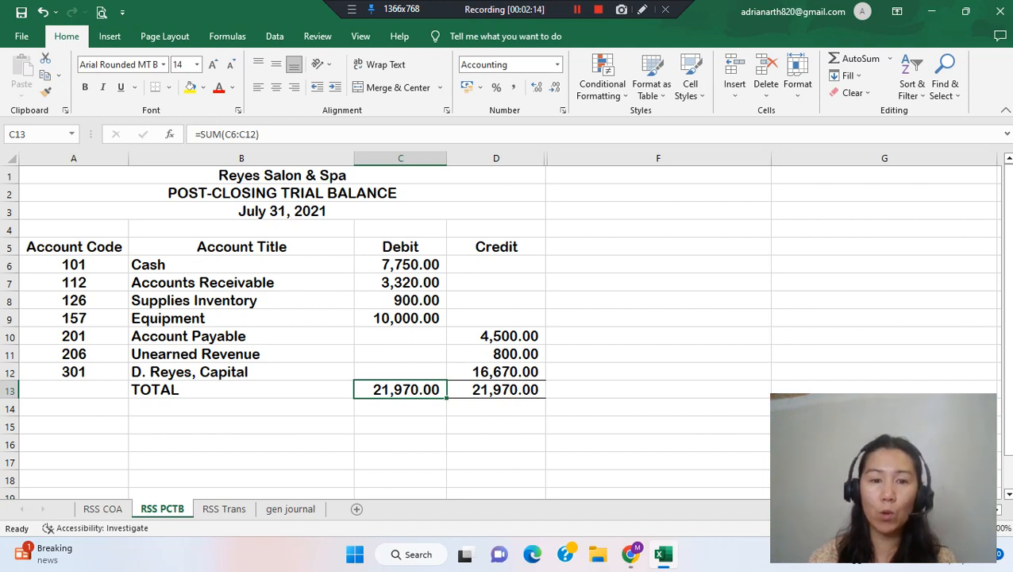
left_click(497, 390)
left_click(400, 390)
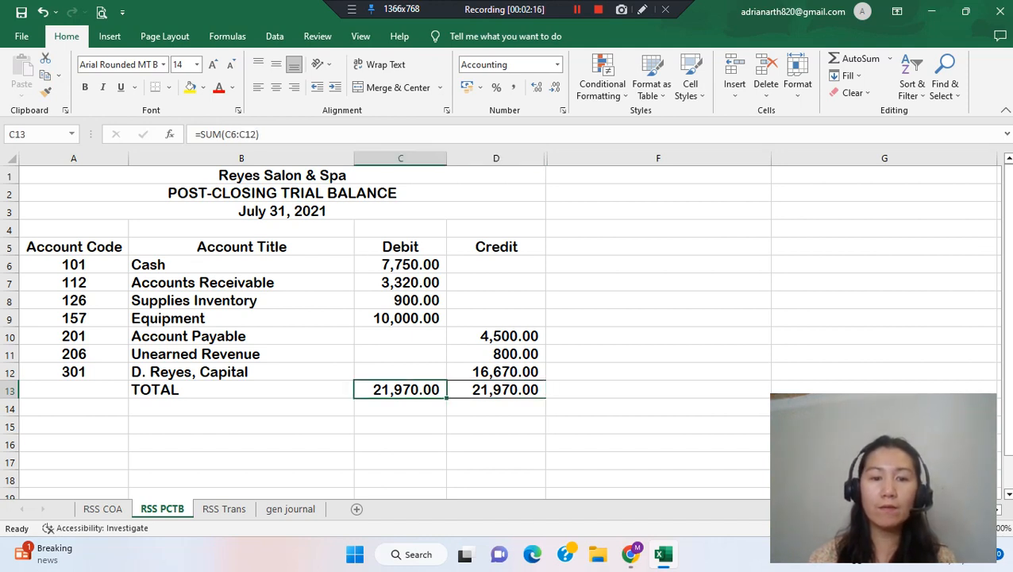
left_click(496, 390)
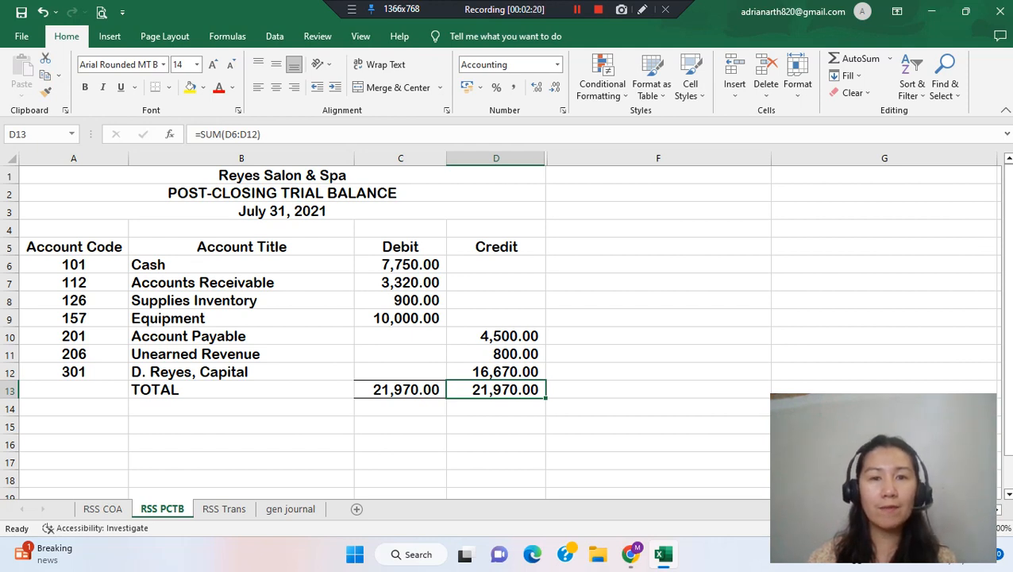
left_click_drag(159, 265, 238, 371)
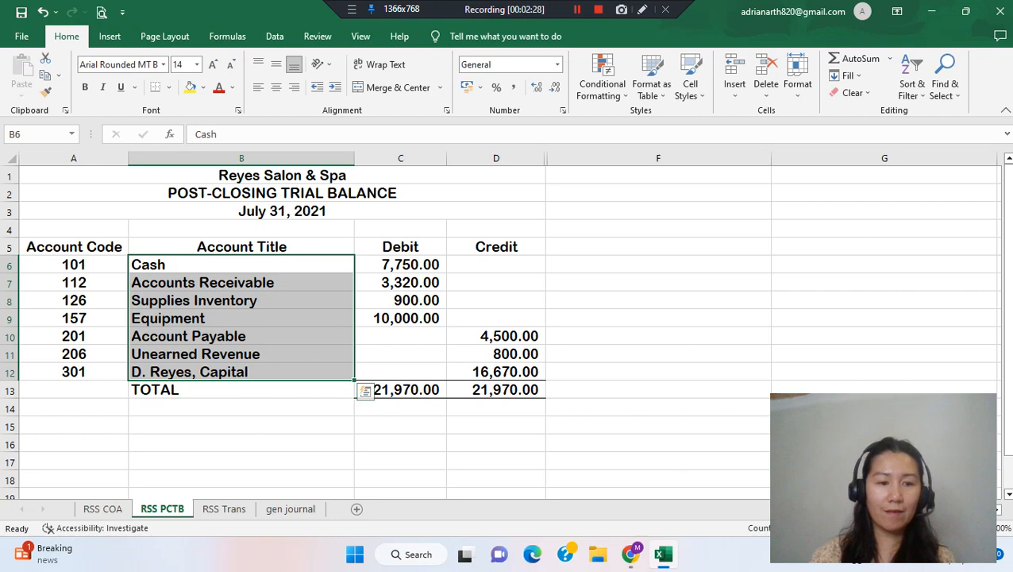
Review the August 2021 Transactions sheet's title and entries against the July 31, 2021 post-closing trial balance
left_click(224, 509)
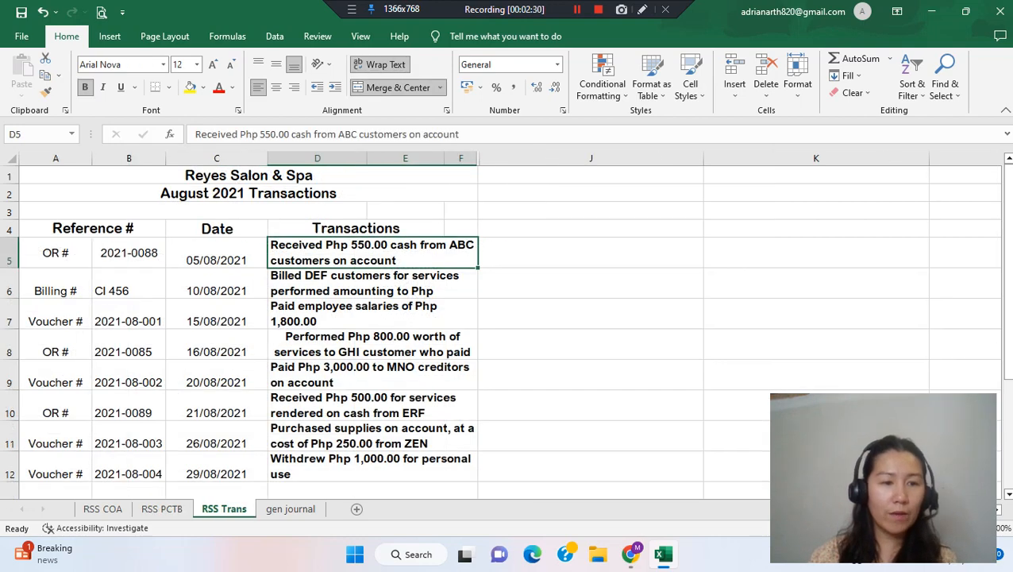
left_click(129, 344)
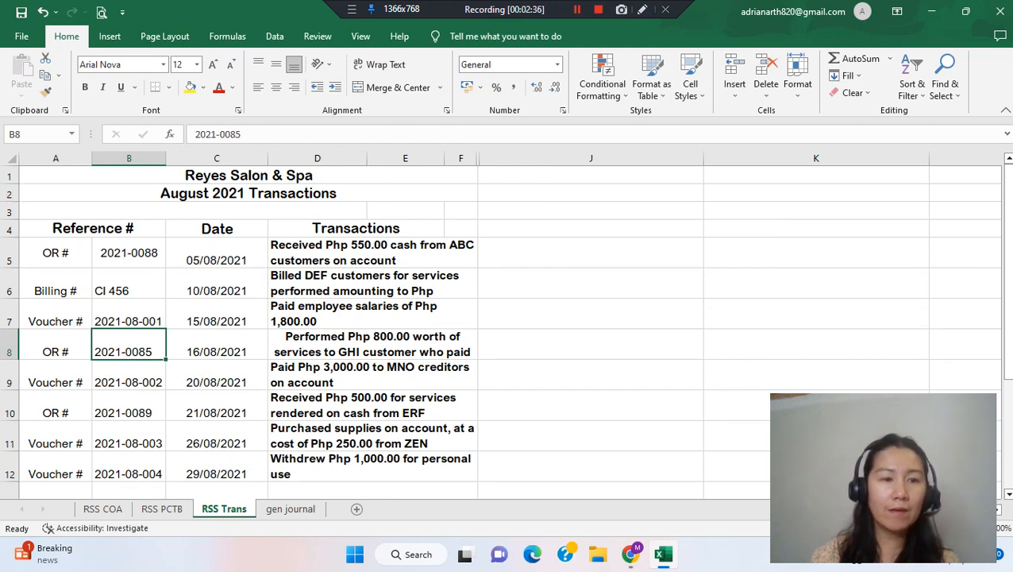
left_click(248, 193)
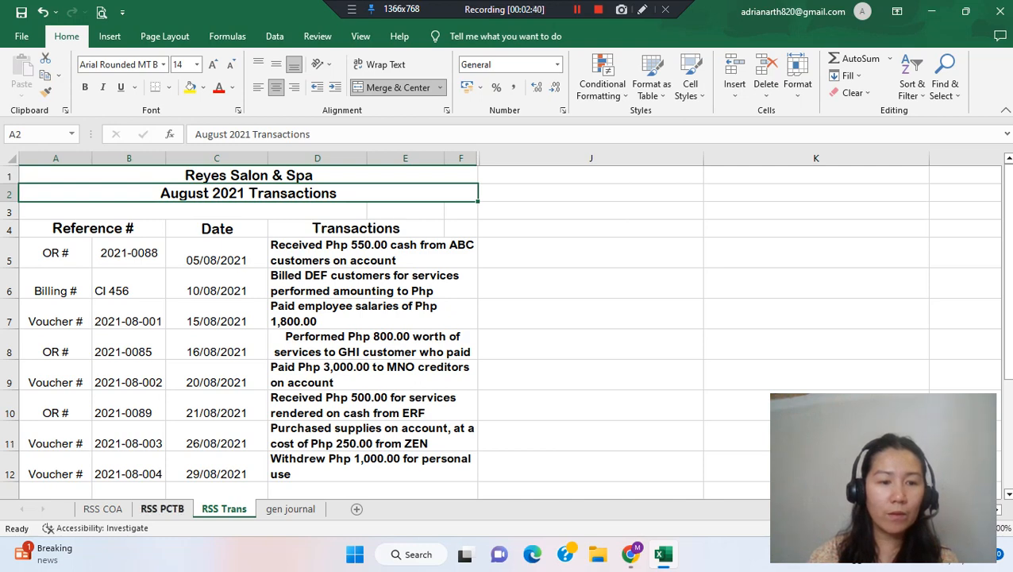
left_click(161, 508)
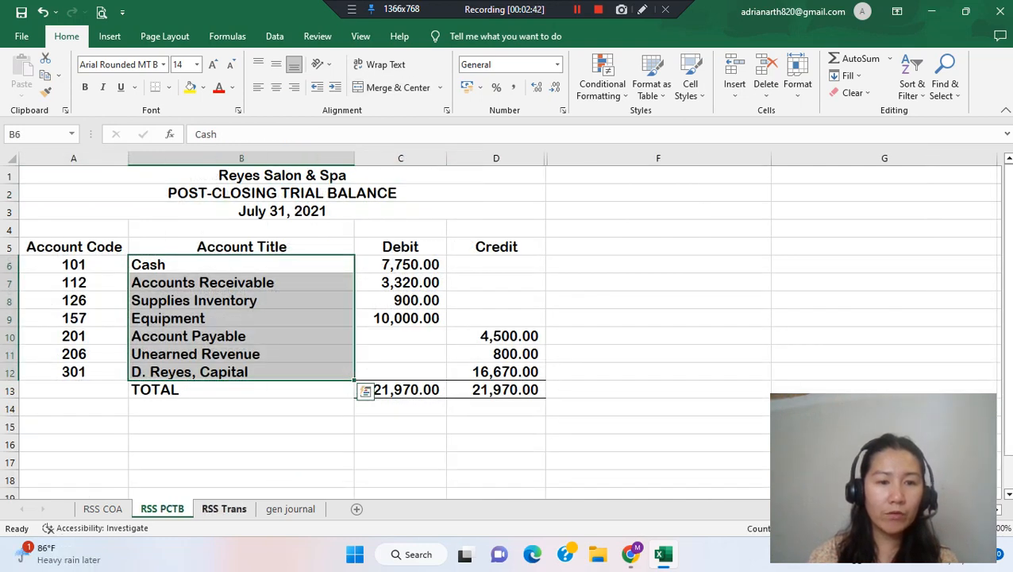
left_click(224, 508)
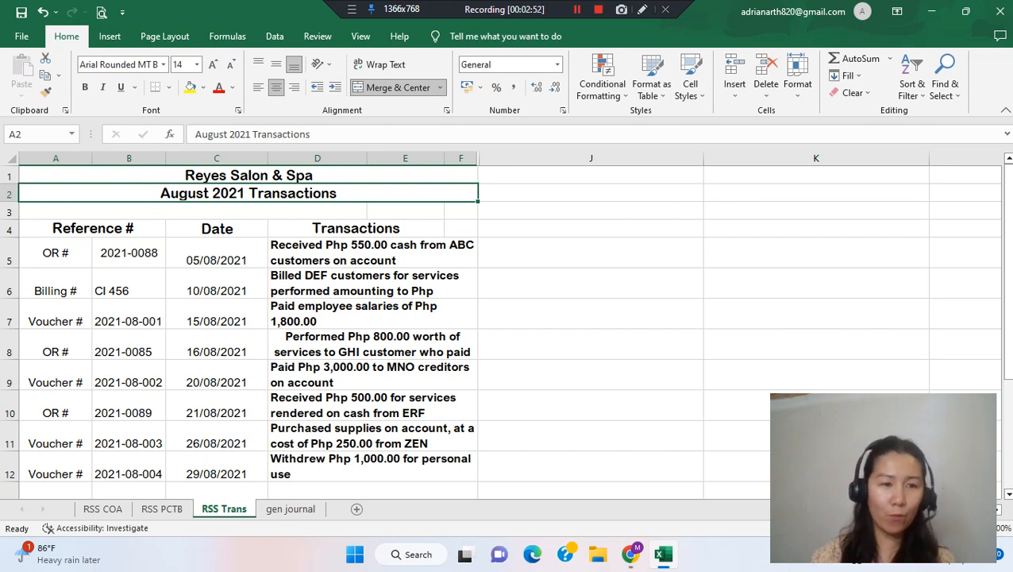
Examine the Reference # entries, the first transaction's description and the whole Date column of the August 2021 transactions
left_click(93, 229)
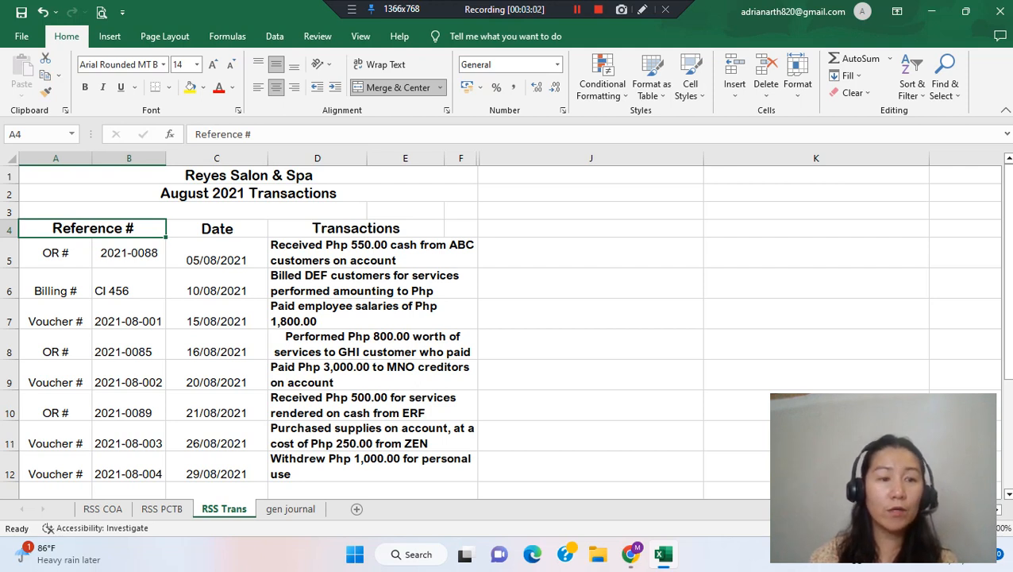
left_click(129, 253)
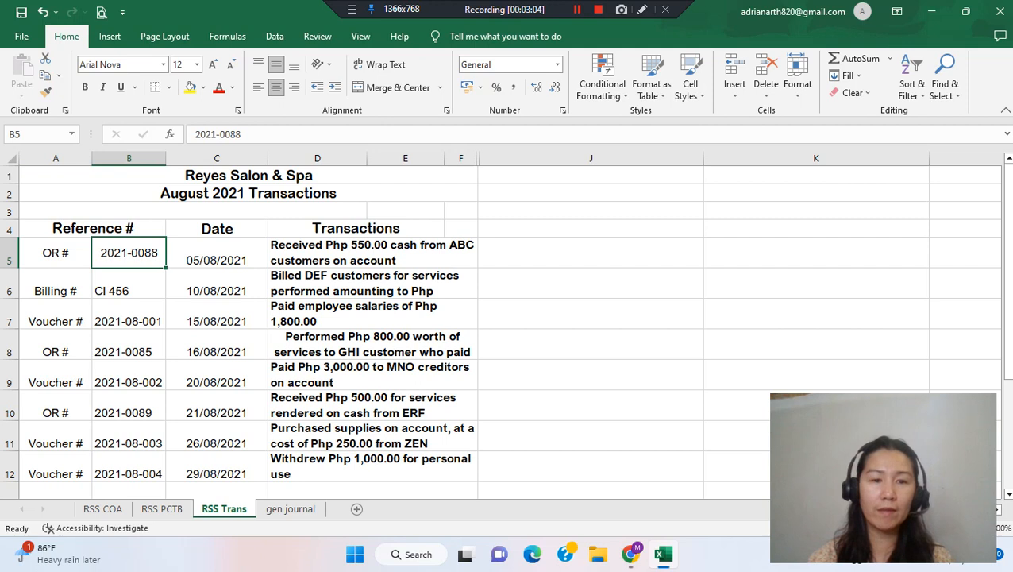
left_click(372, 252)
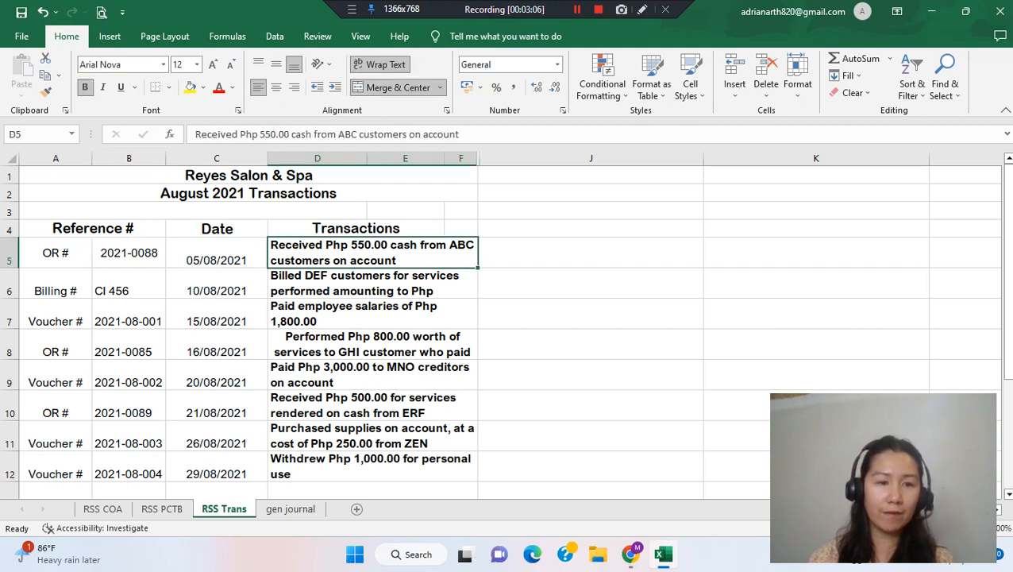
left_click(216, 253)
left_click(216, 157)
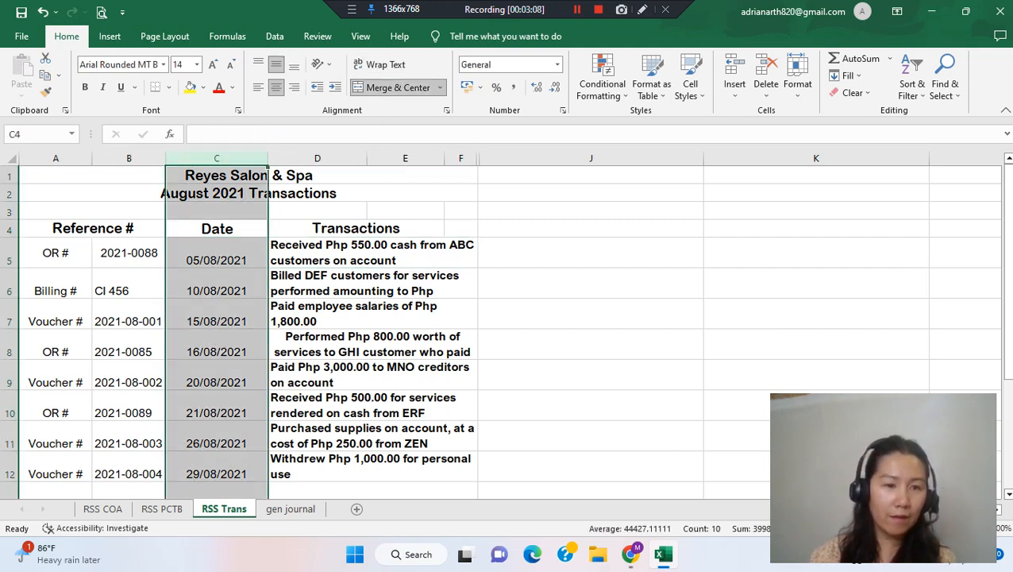
scroll(508, 317, "down", 1)
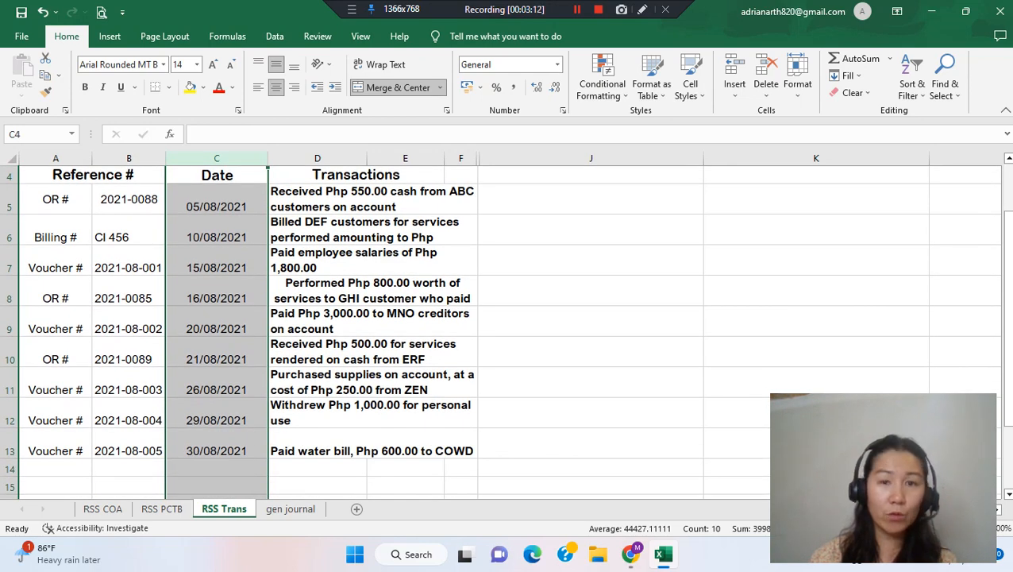
Compare the dates of the first two August transactions and reread the first transaction's description
left_click(216, 199)
left_click(216, 230)
left_click(215, 200)
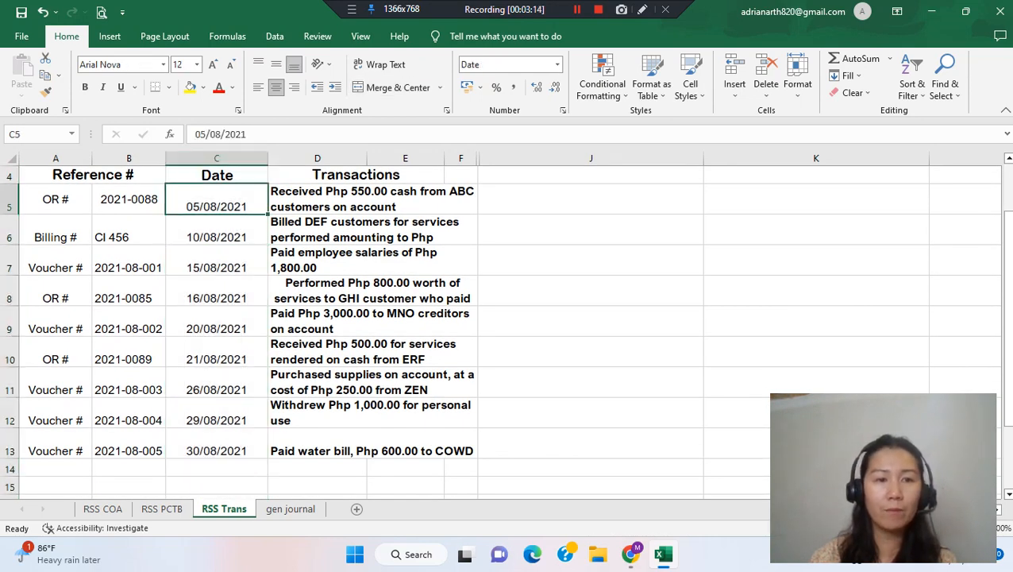
left_click(216, 229)
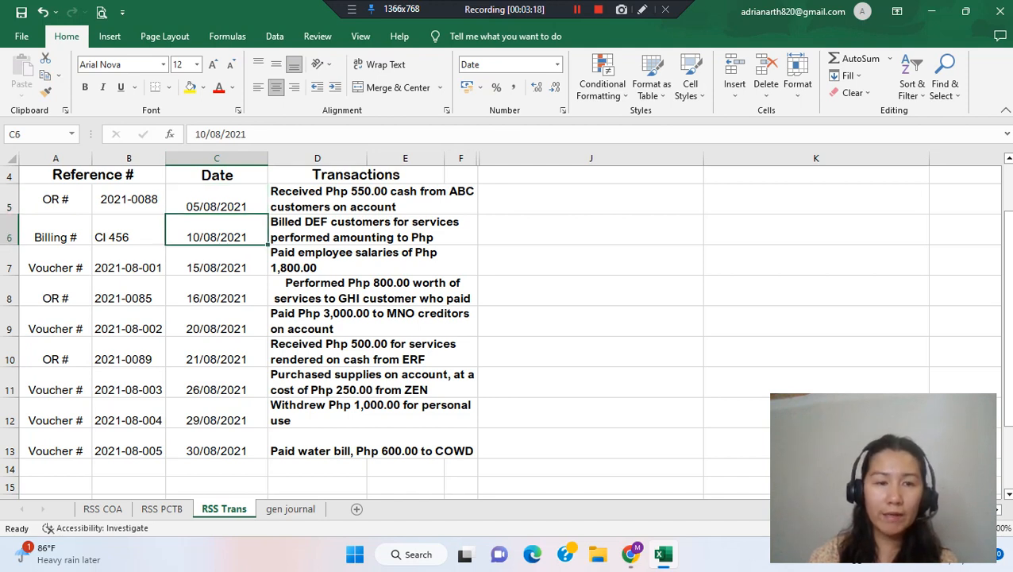
left_click(216, 199)
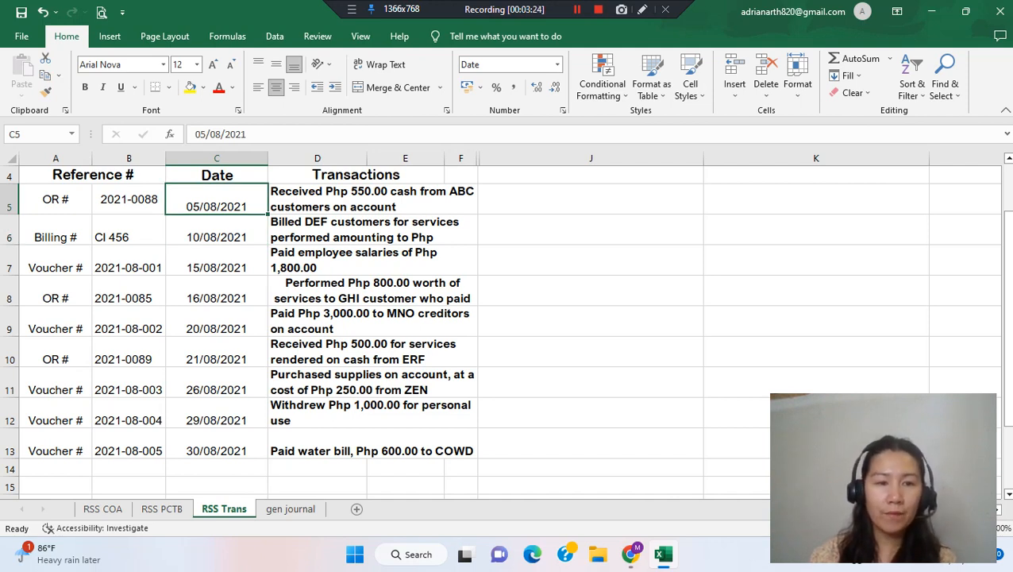
left_click(372, 199)
scroll(373, 318, "up", 1)
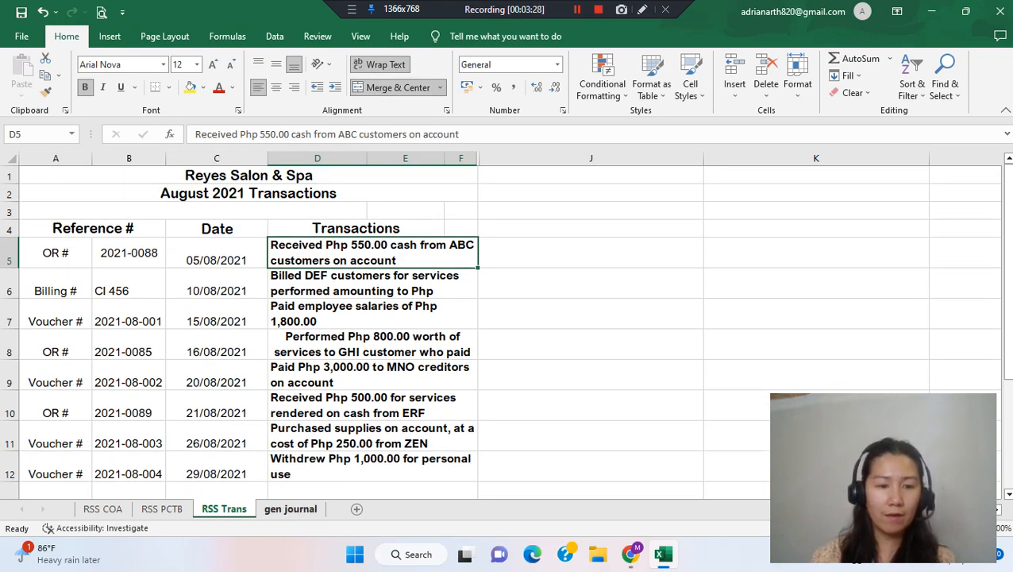
Open the gen journal sheet and review its General Journal title and the first empty row under Date
left_click(291, 509)
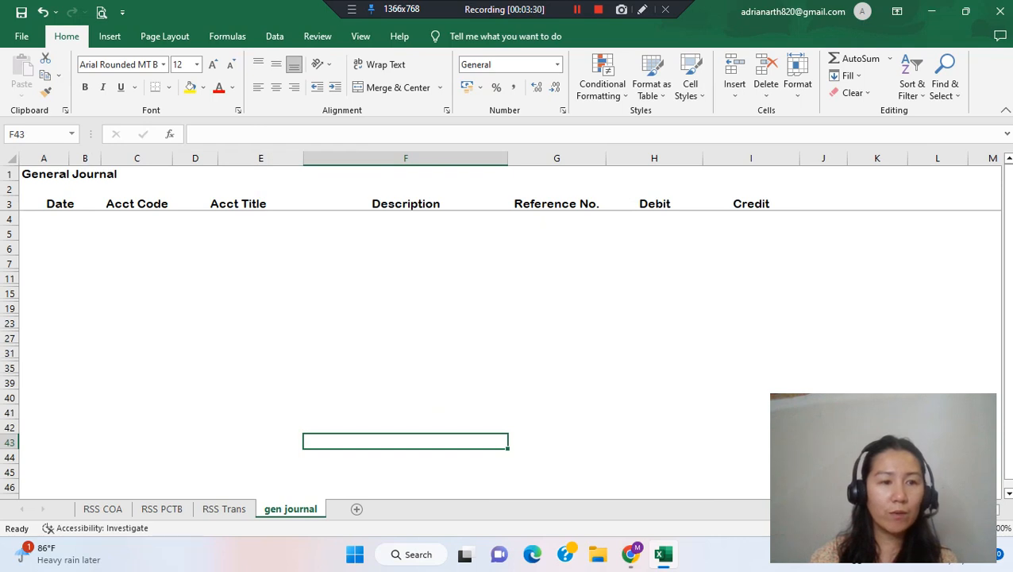
left_click(44, 173)
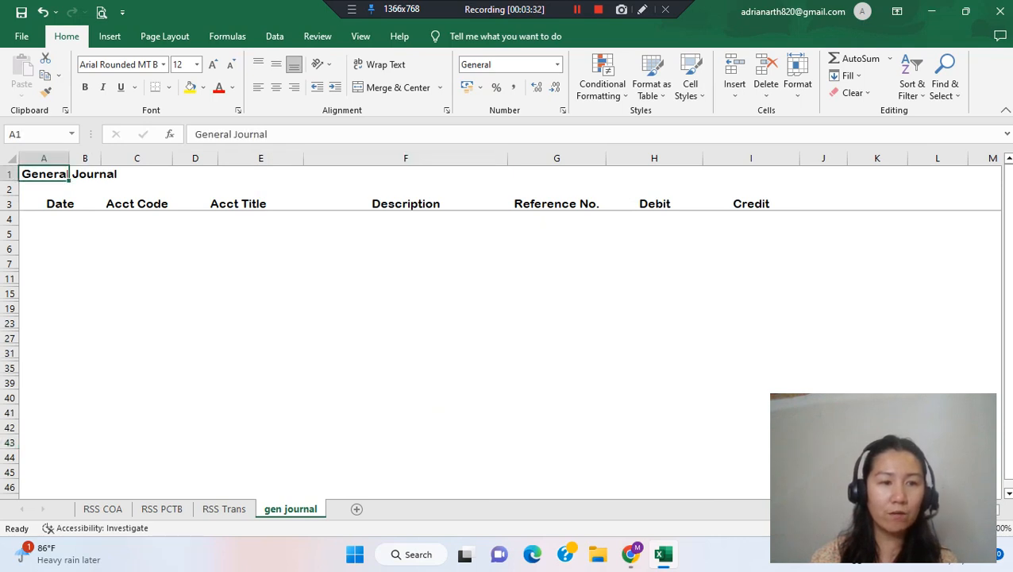
left_click(137, 174)
left_click(44, 219)
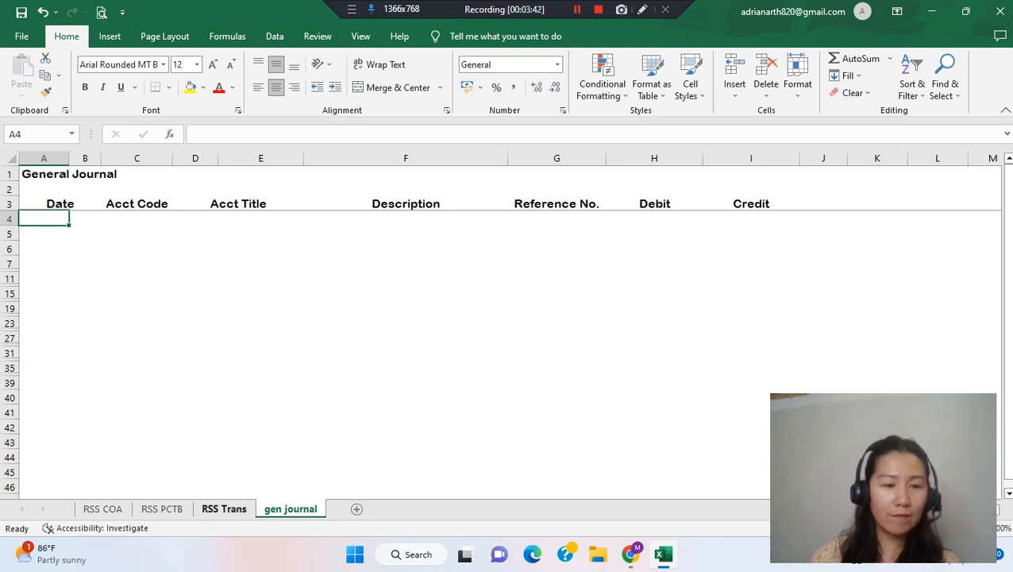
Return to the RSS Trans sheet and study the 05/08/2021 transaction's row and description
key("ctrl+Page_Up")
left_click(217, 375)
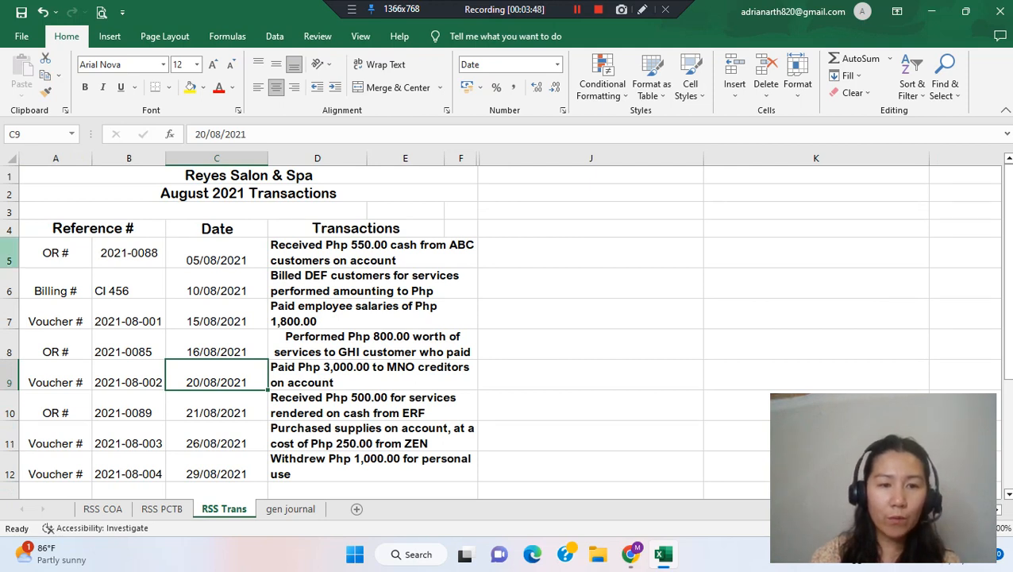
left_click(10, 252)
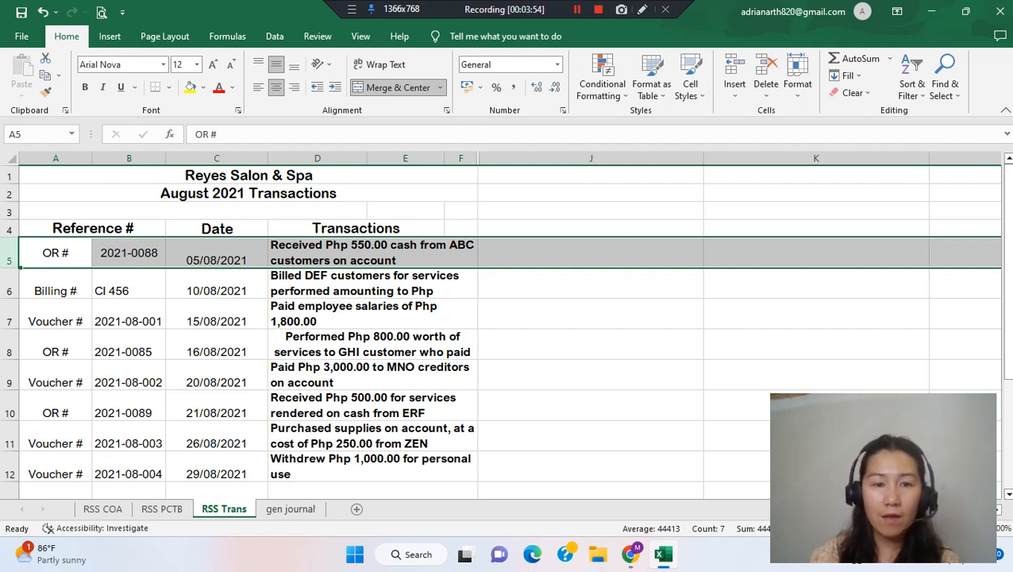
left_click(373, 252)
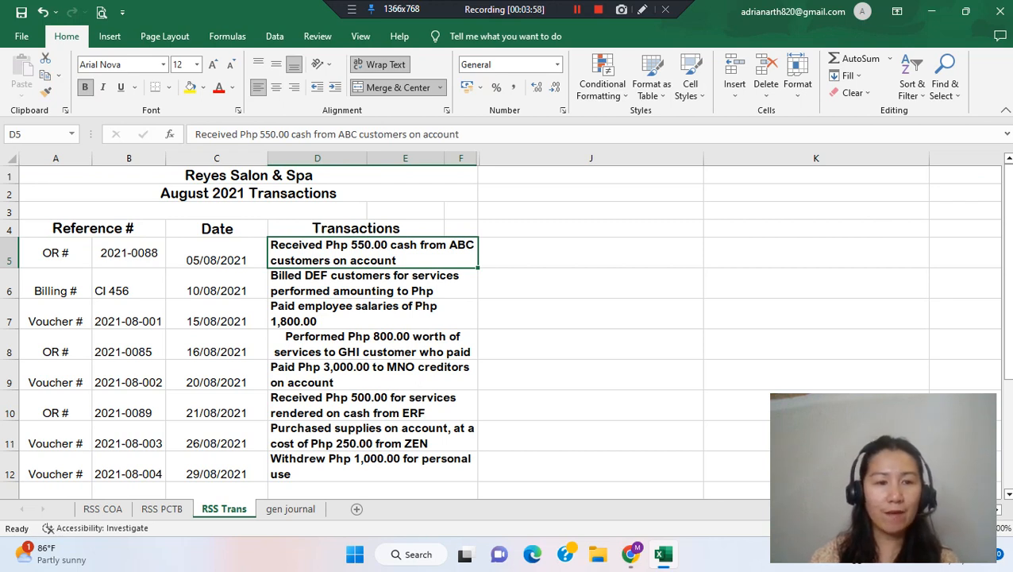
left_click(10, 260)
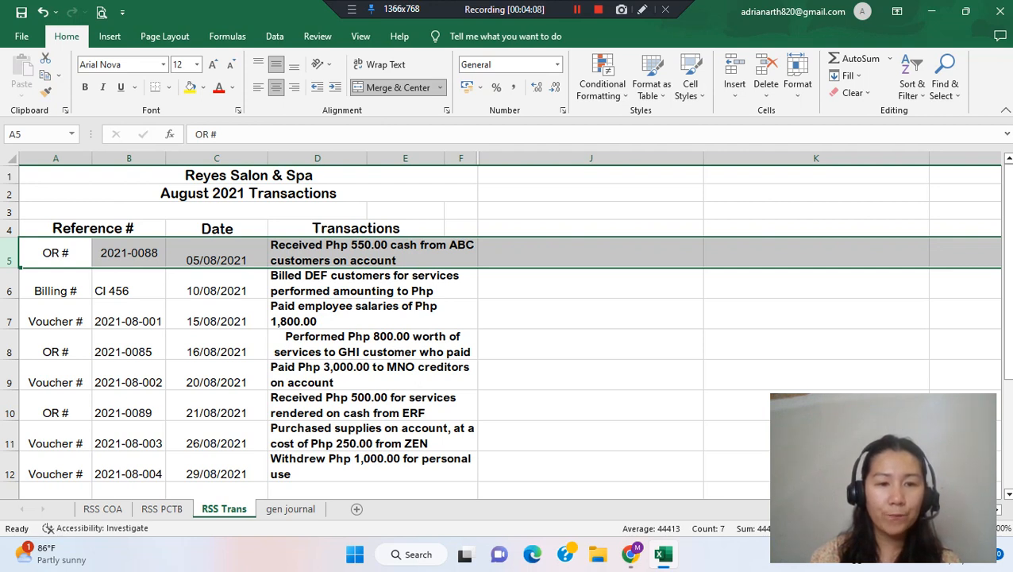
left_click(372, 252)
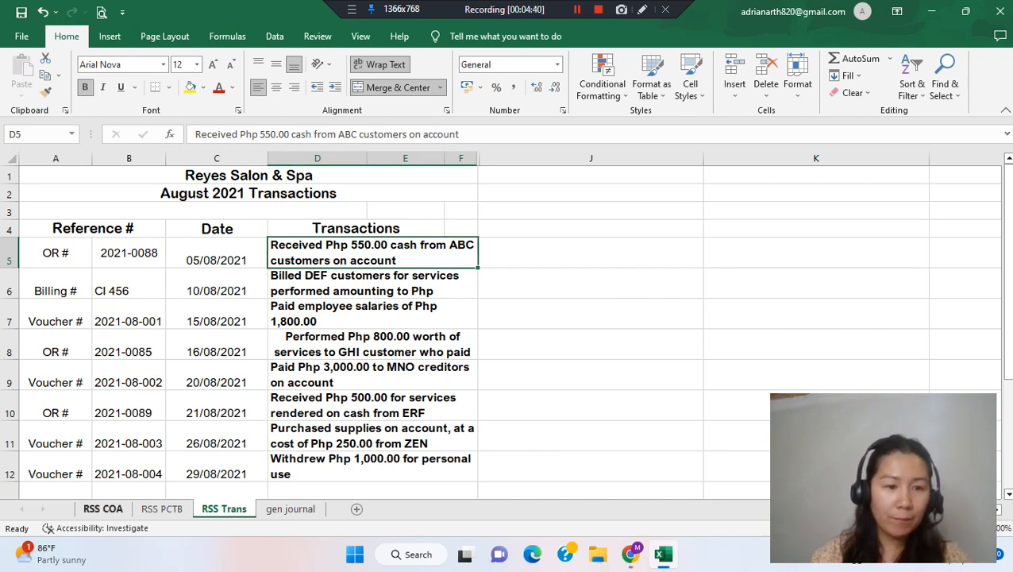
Look up the Cash and Accounts Receivable accounts in the RSS COA sheet for the first transaction
left_click(103, 508)
left_click_drag(286, 254, 286, 448)
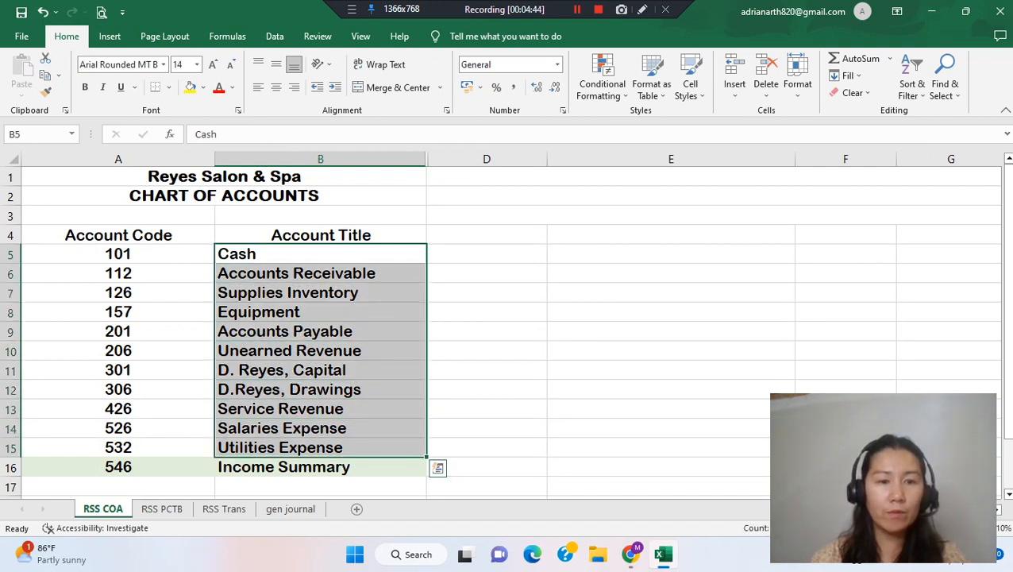
left_click(286, 254)
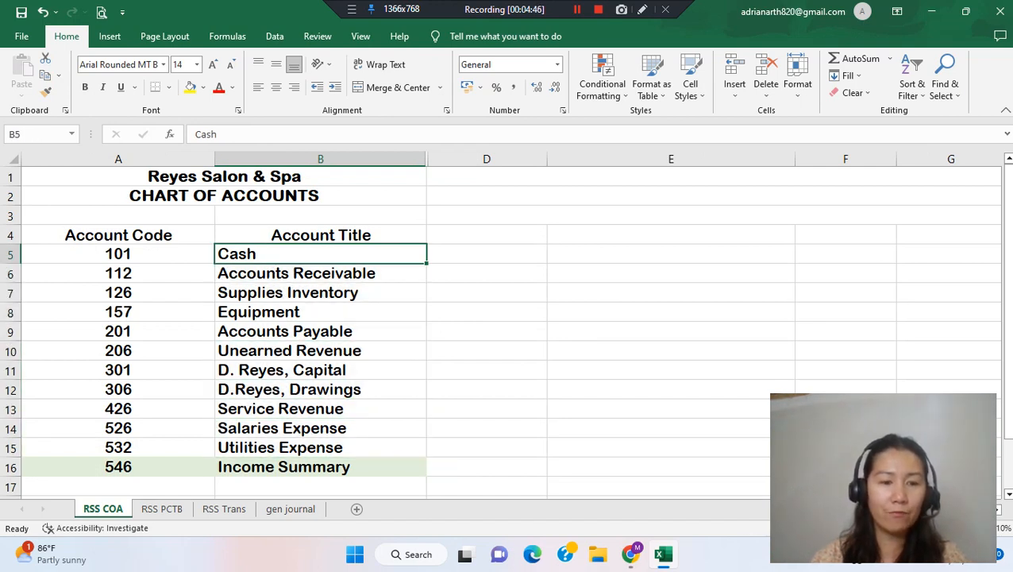
left_click(224, 508)
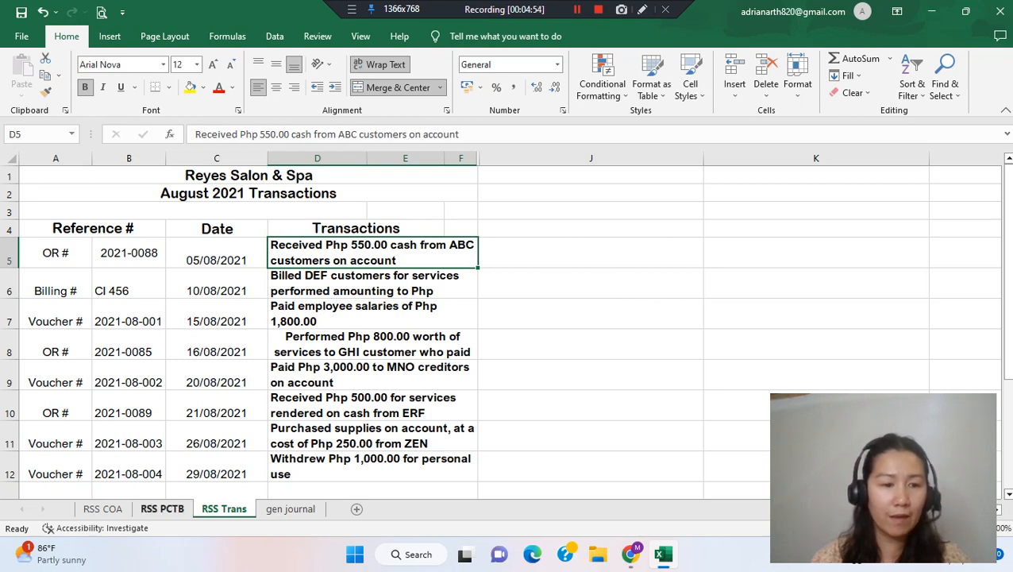
left_click(104, 508)
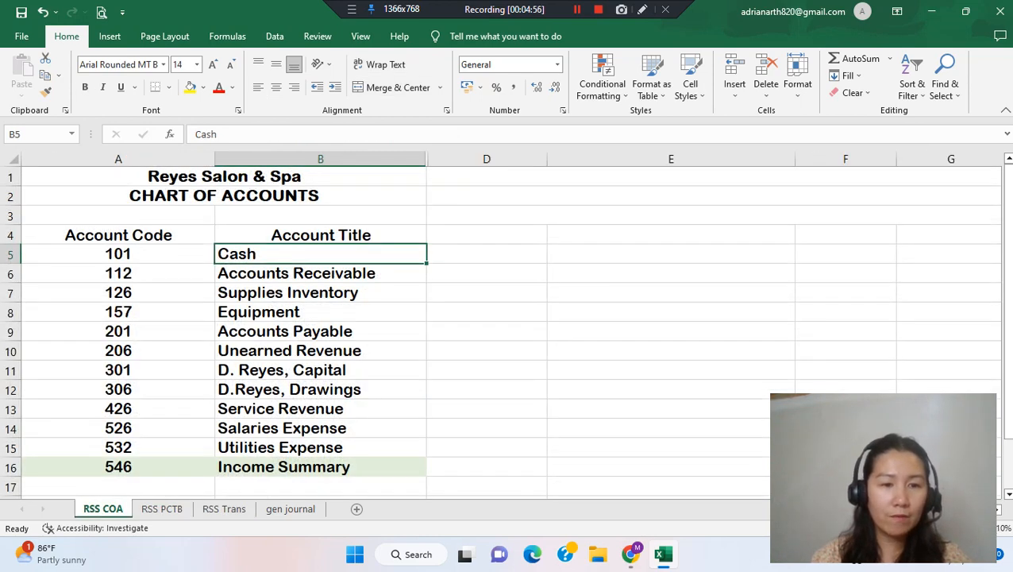
left_click(320, 273)
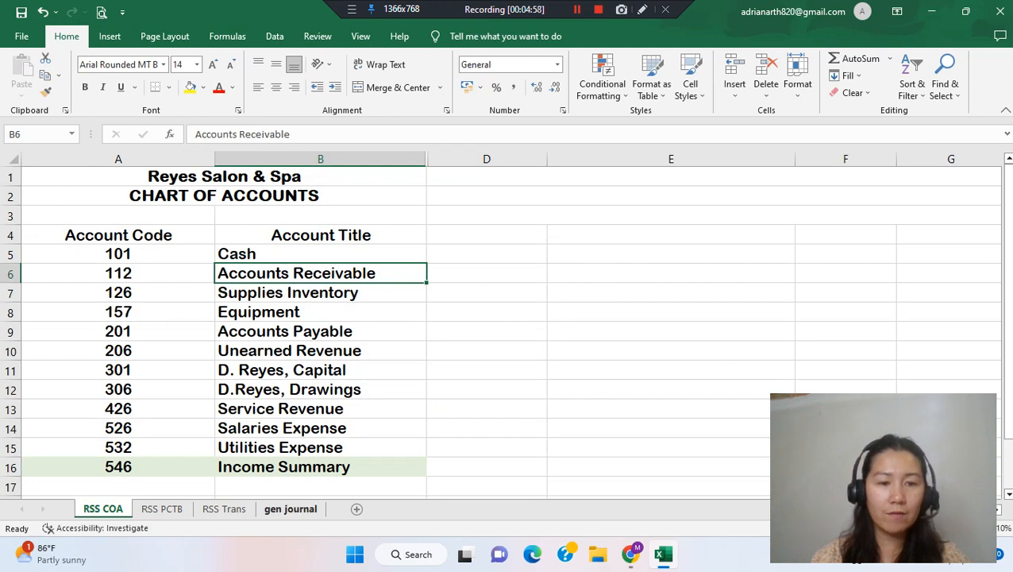
Enter the date Aug 5 in the first entry row of the gen journal sheet, with month and day in separate cells
left_click(291, 508)
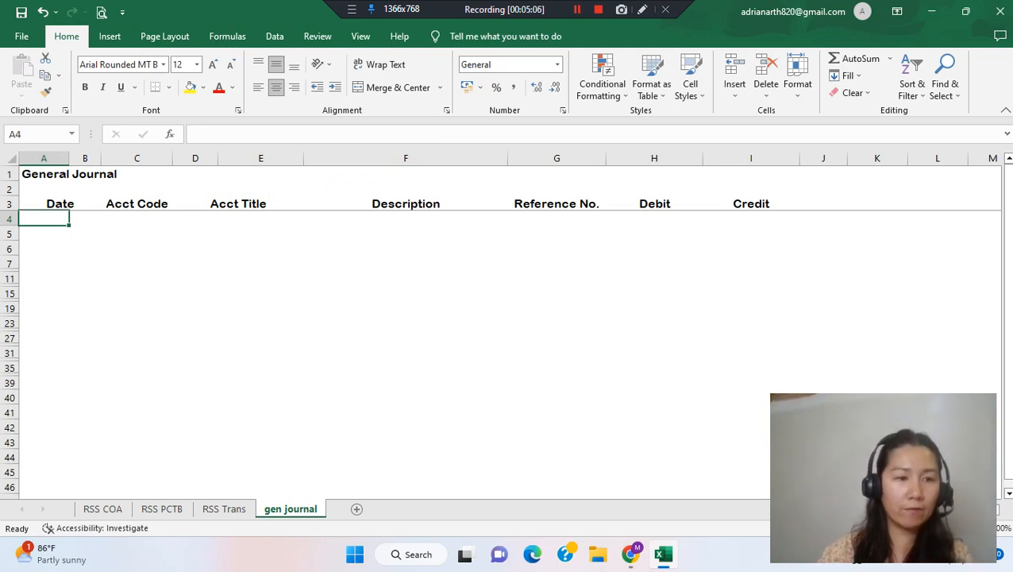
type("Aug")
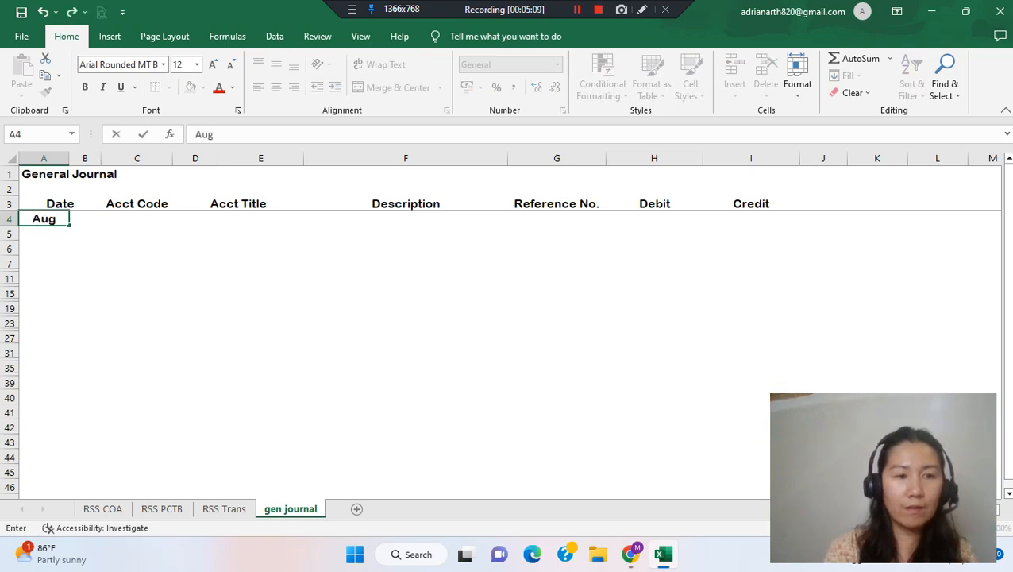
key("Tab")
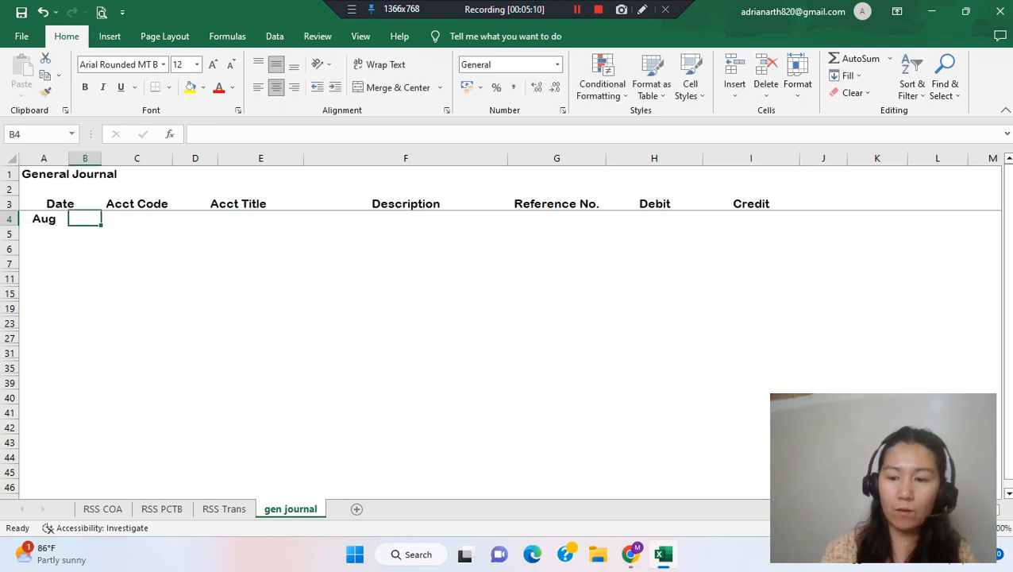
type("5")
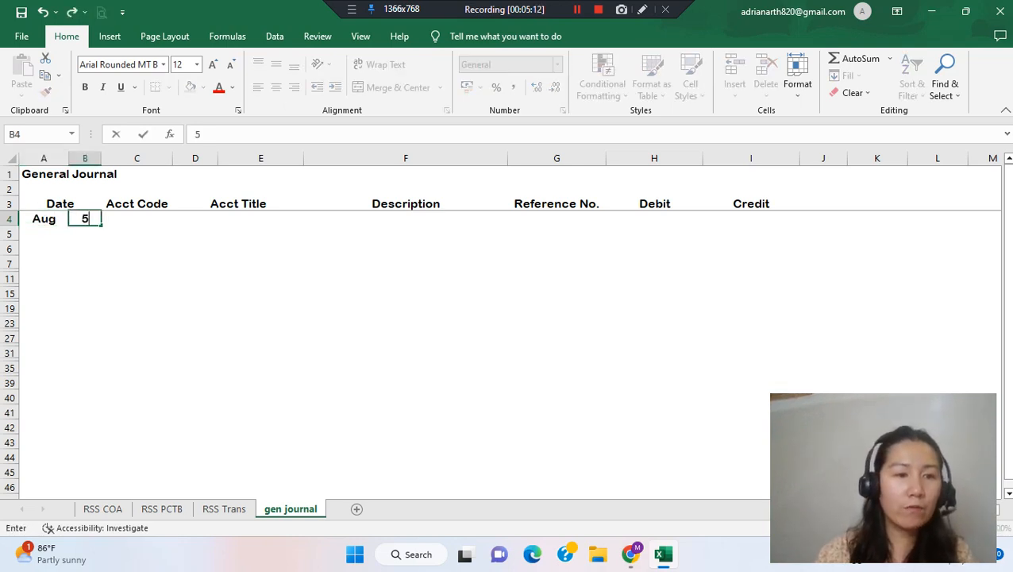
left_click(137, 203)
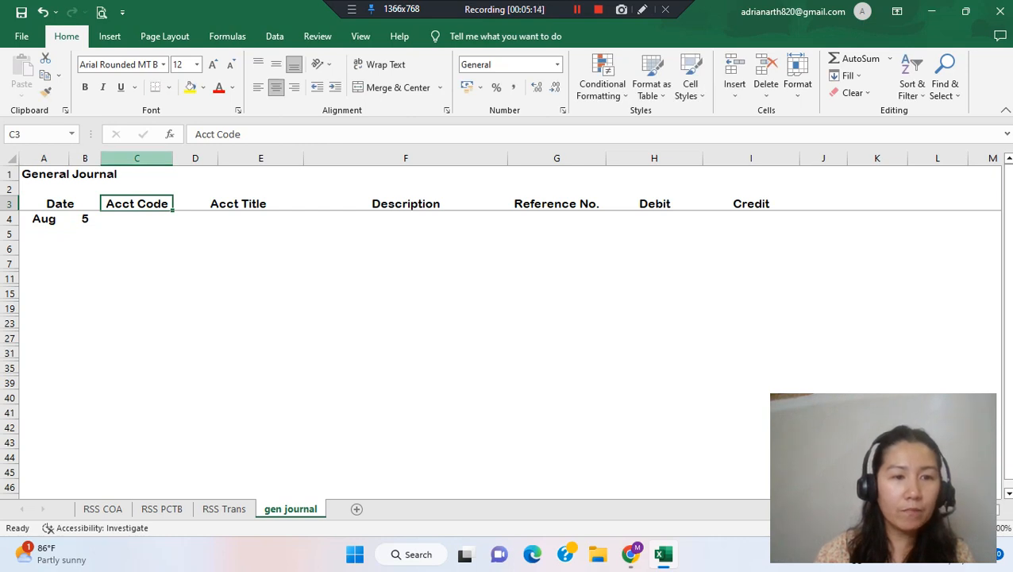
Examine the general journal's Acct Code column and its first two empty entry cells
left_click(136, 158)
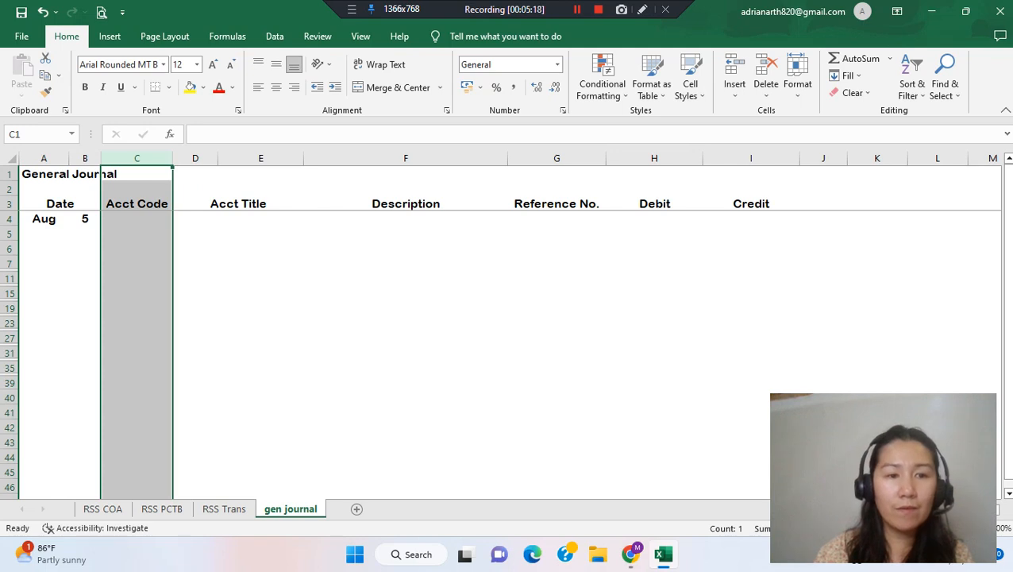
left_click(137, 219)
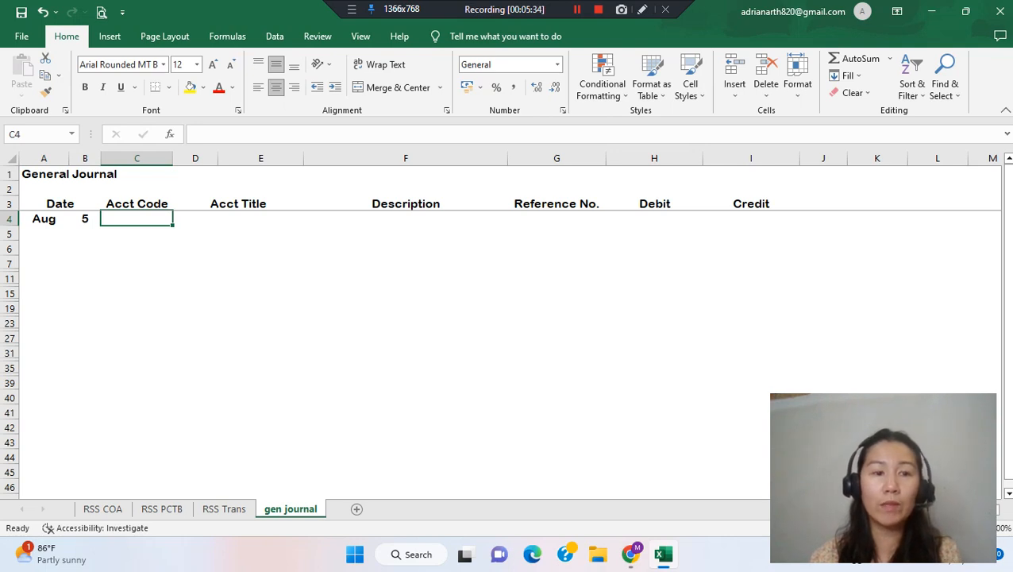
left_click(137, 233)
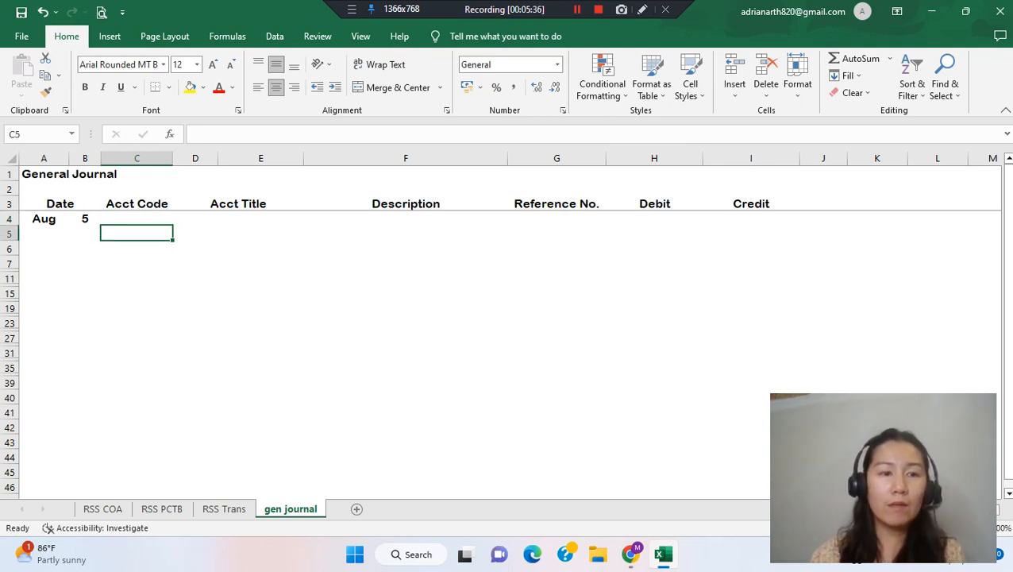
Enter Cash as the debit account title beside Aug 5, and Accounts Receivable one row below, indented one column
left_click(137, 218)
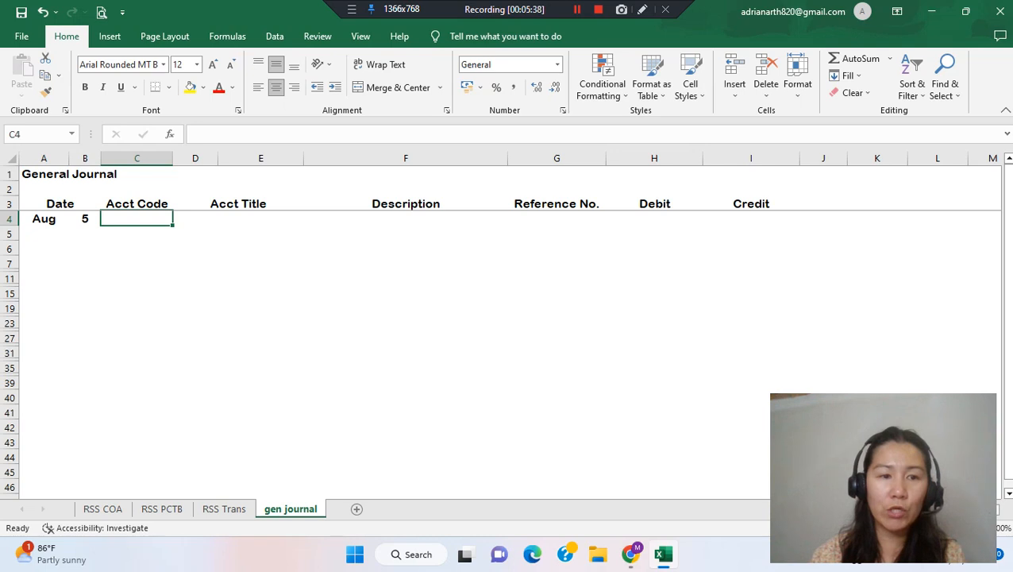
left_click(261, 218)
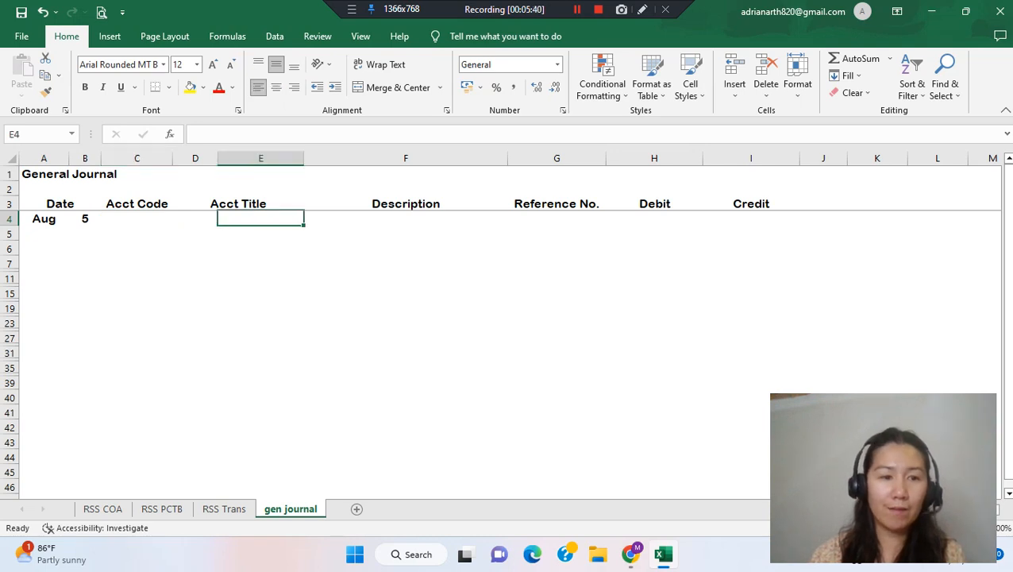
left_click(195, 218)
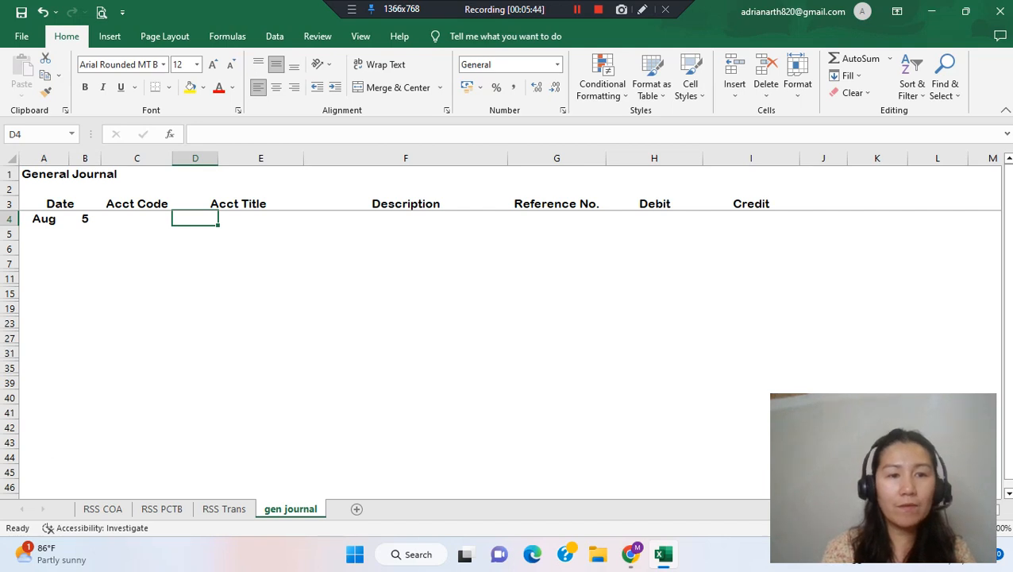
type("Cash")
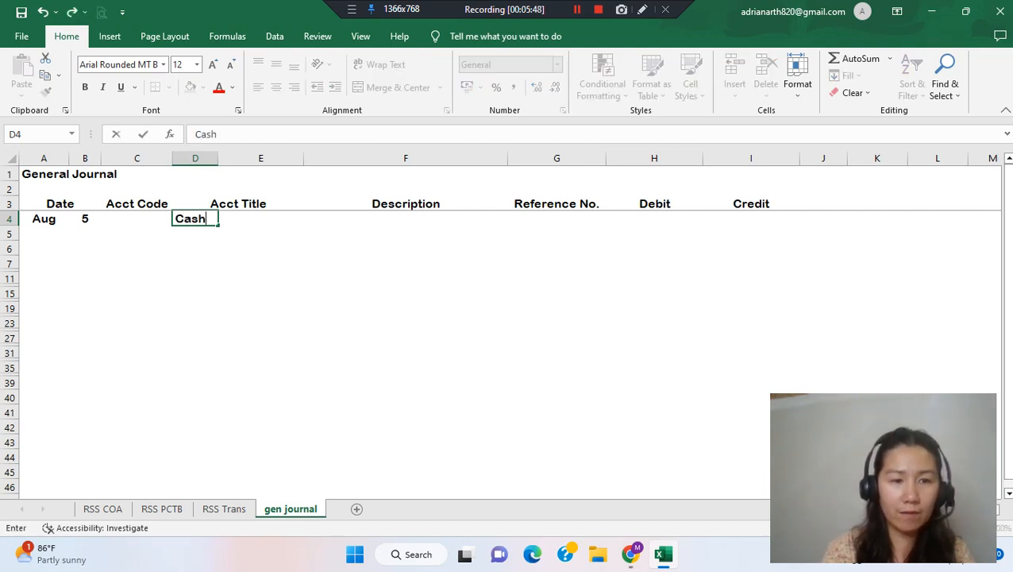
key("Tab")
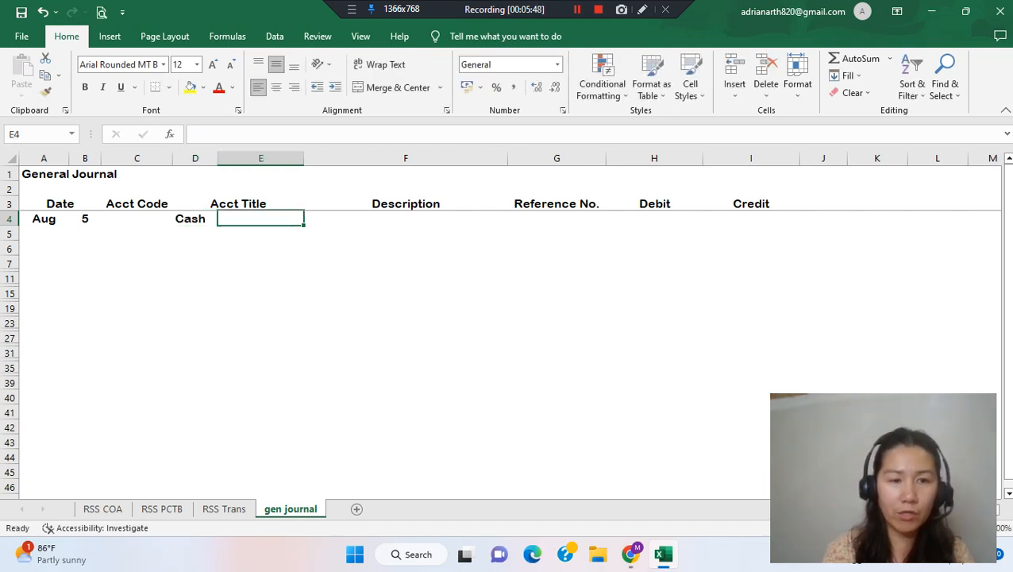
key("Down")
type("Acc")
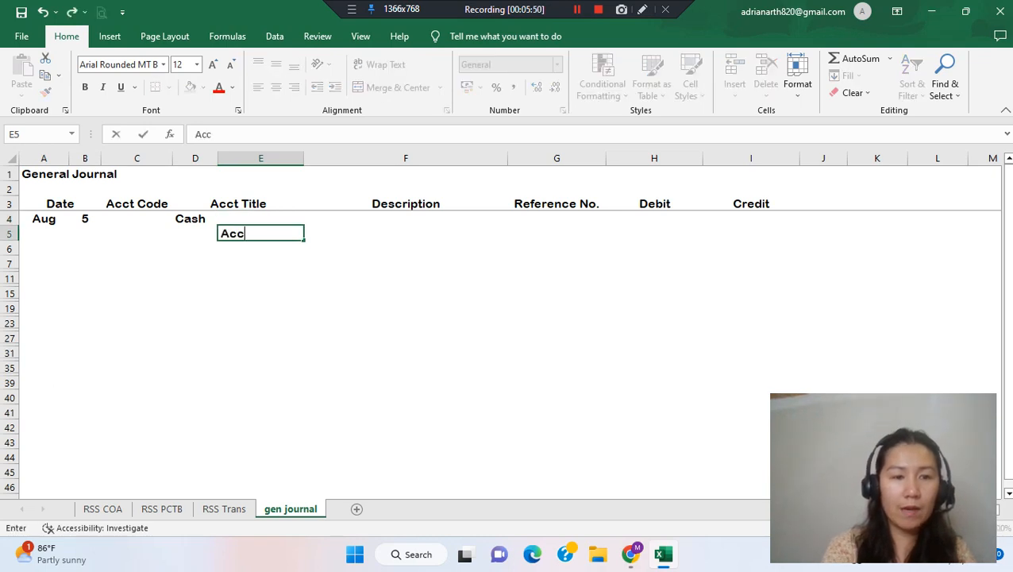
type("ounts Rece")
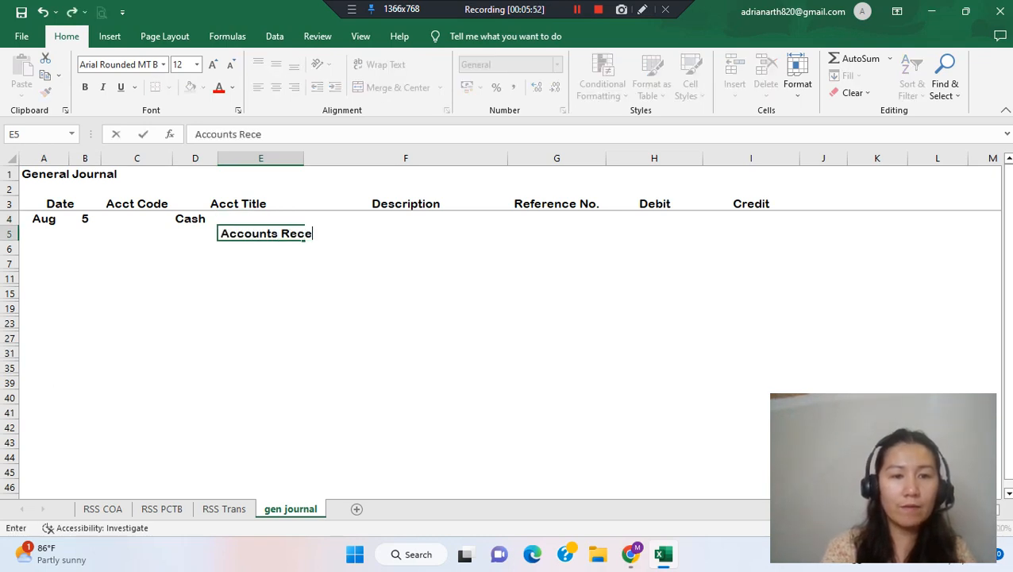
type("ivable")
key("Tab")
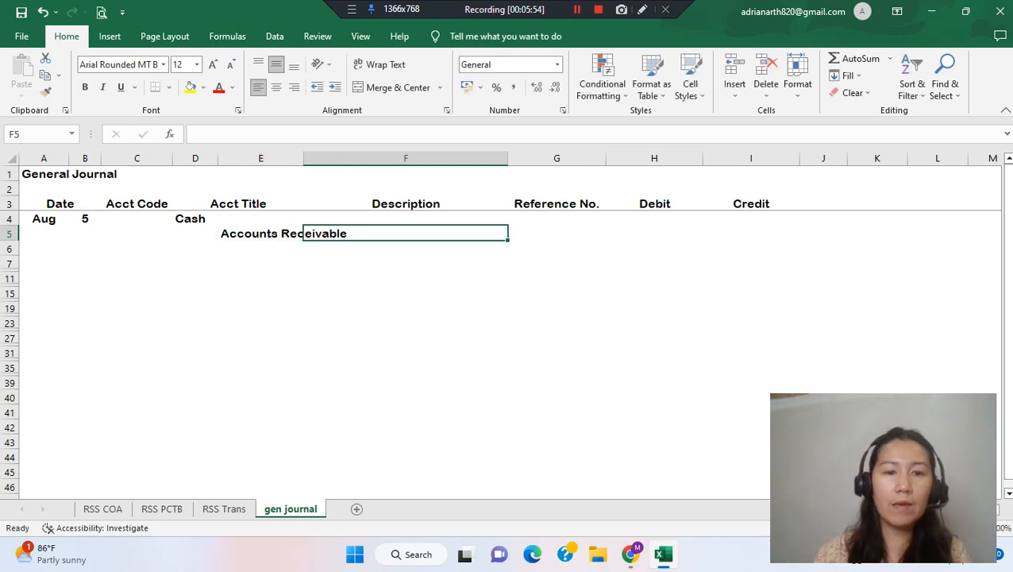
Add the description "To record payment of customer on account" in the row below Accounts Receivable
key("Down")
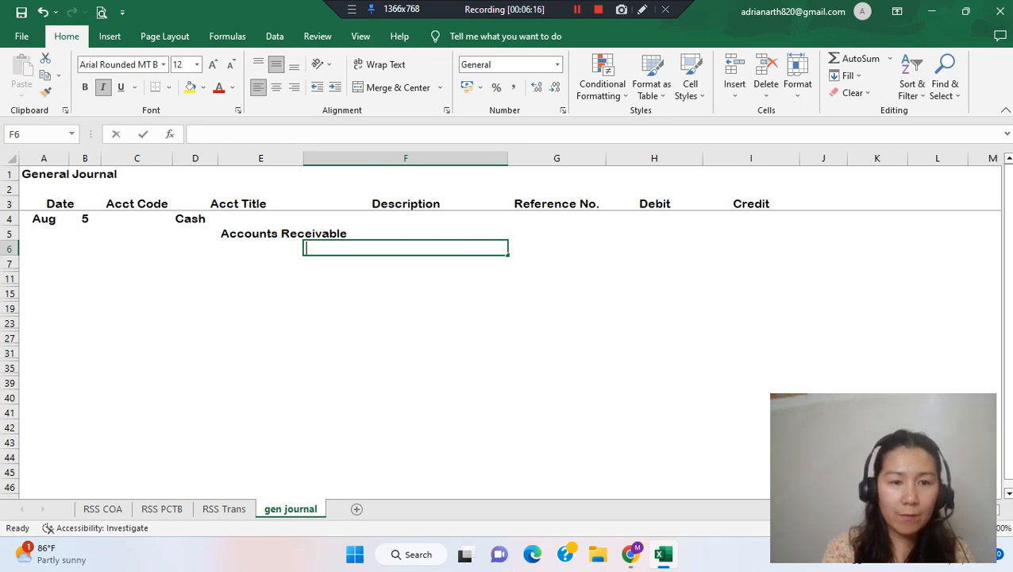
type("To record payment of customer on account")
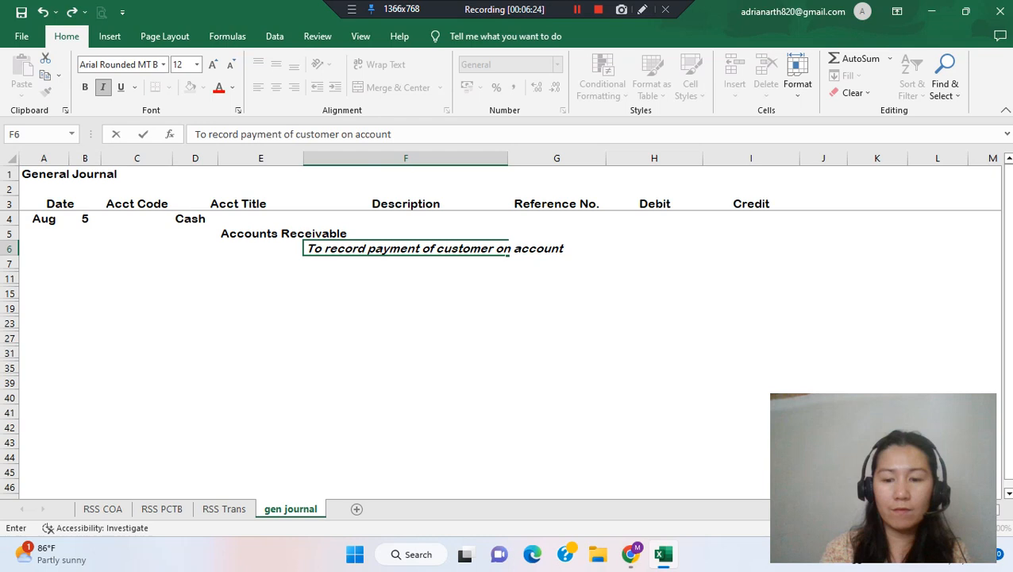
key("Return")
key("Up")
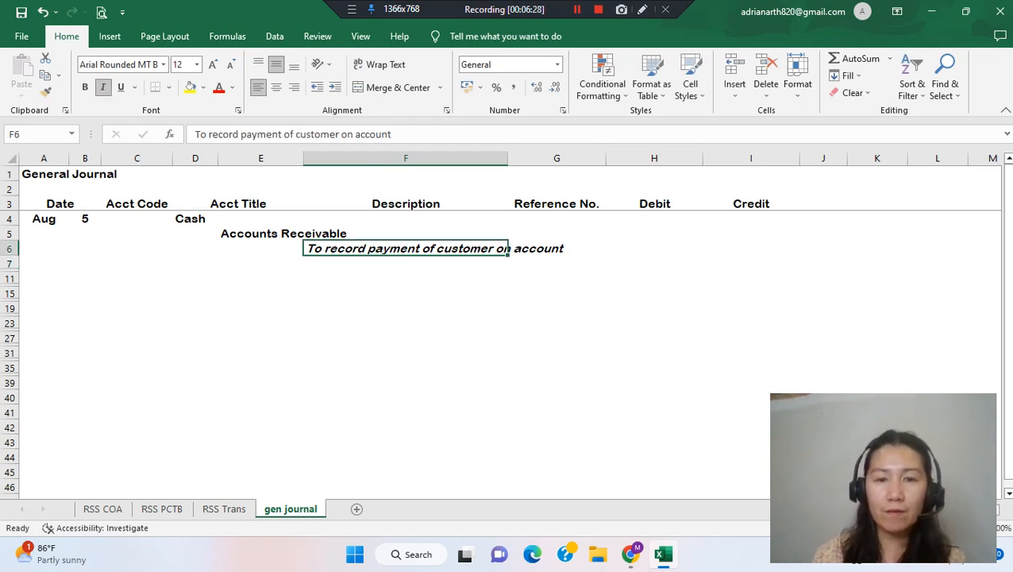
Copy the 05/08/2021 transaction's reference from RSS Trans into the Cash row's Reference No. cell and prefix it to read OR# 2021-0088
left_click(556, 204)
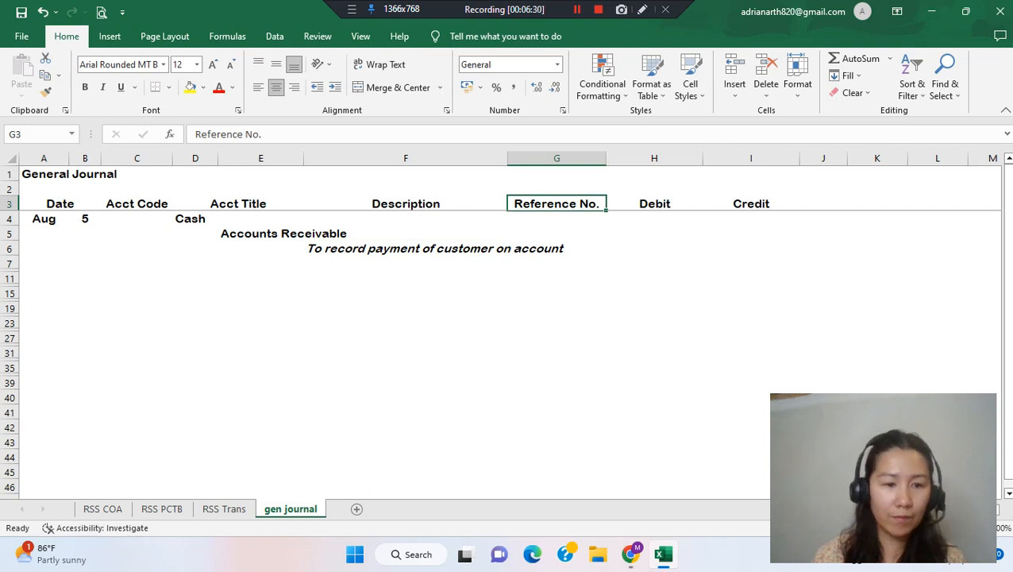
left_click(223, 508)
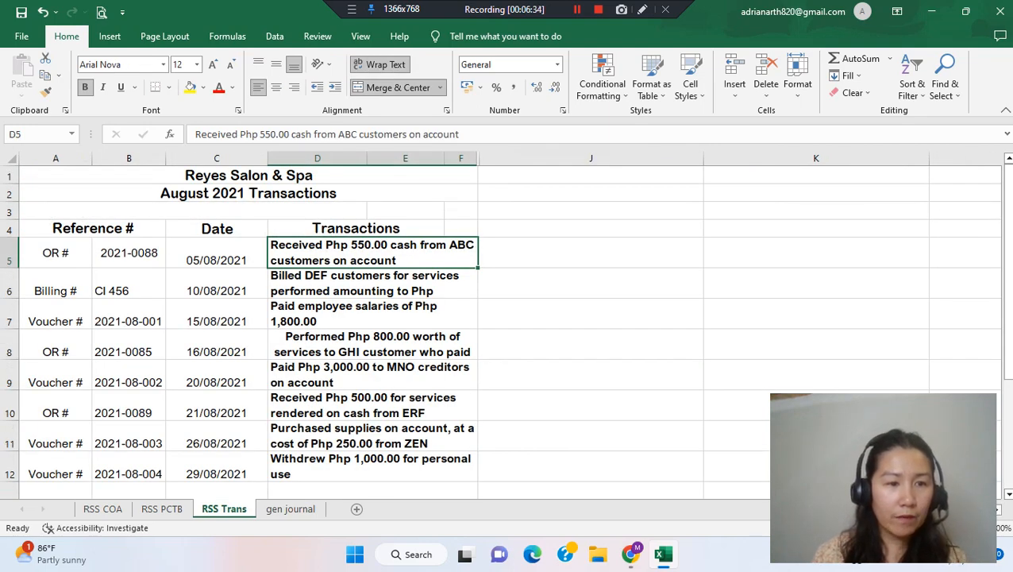
left_click(128, 252)
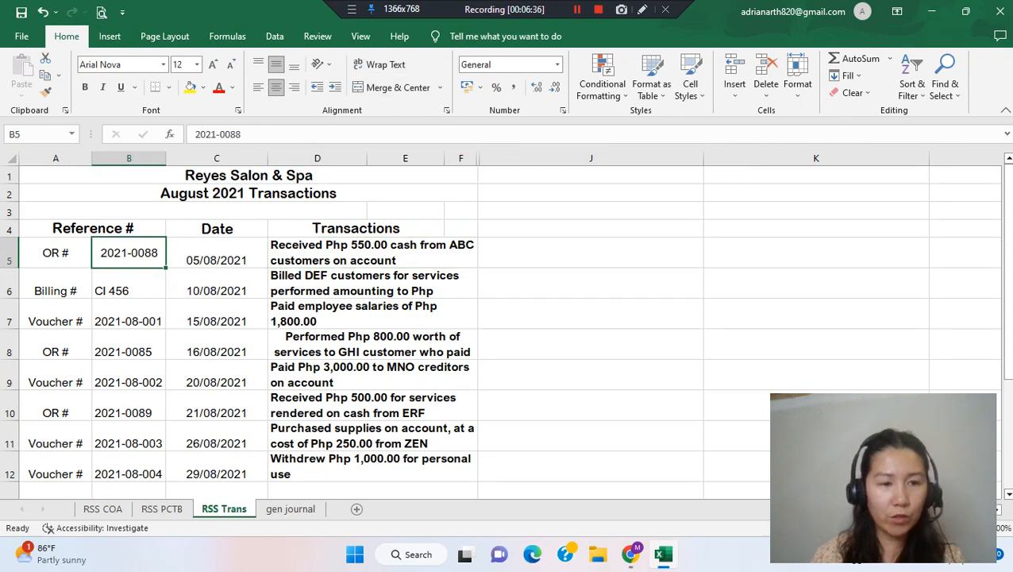
key("ctrl+c")
left_click(290, 508)
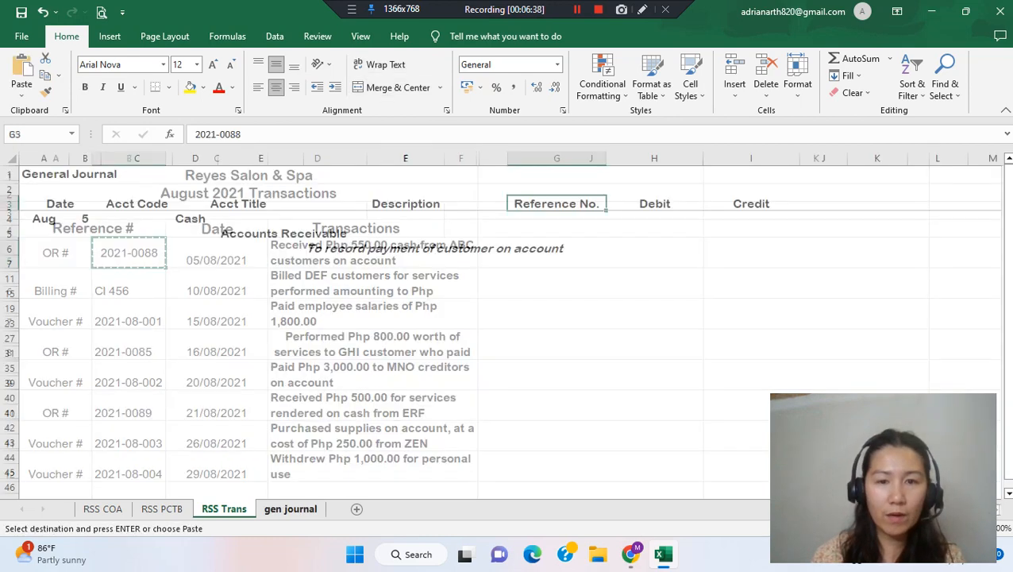
left_click(557, 218)
key("ctrl+v")
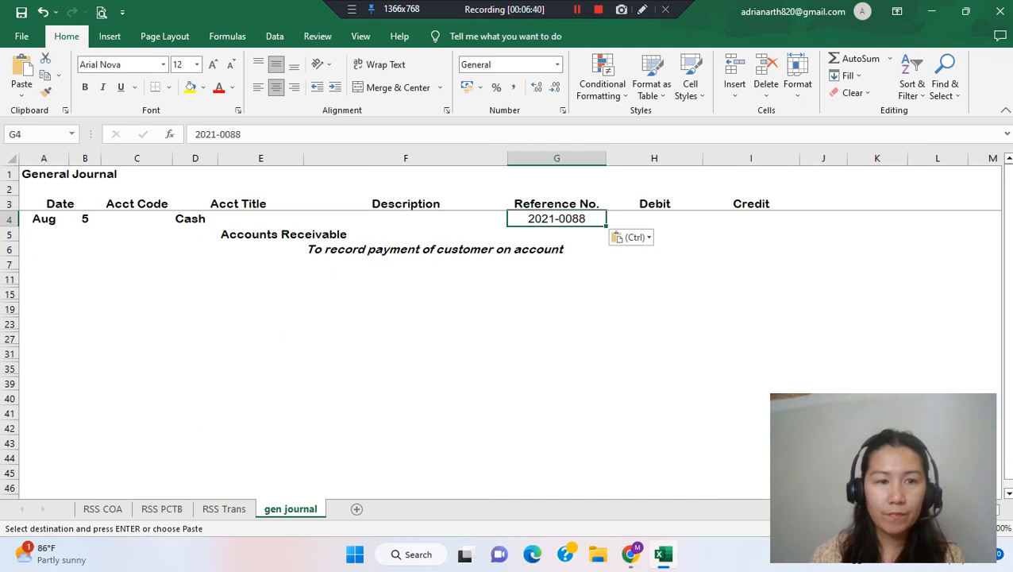
left_click(196, 134)
type("OR#")
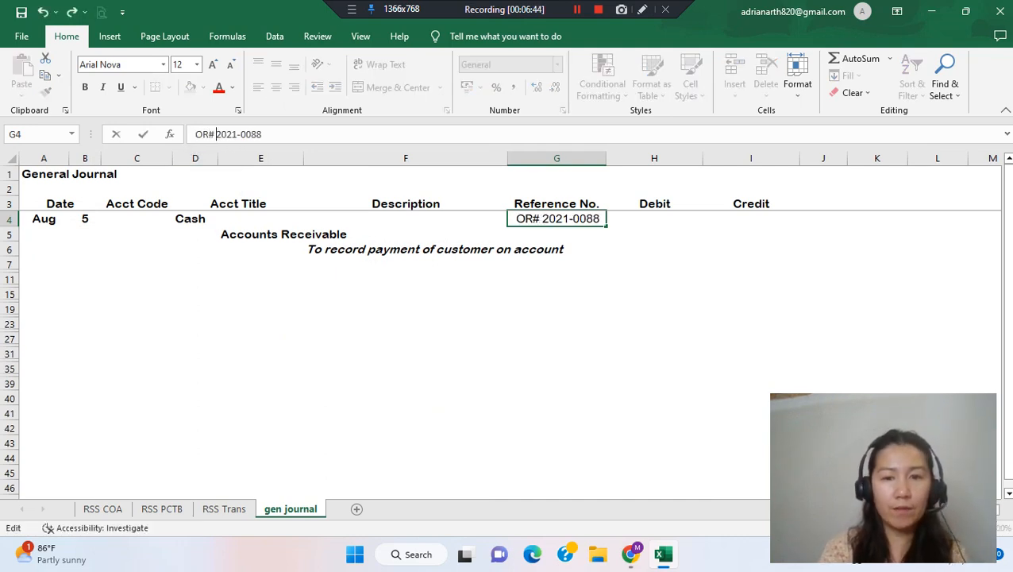
key("Return")
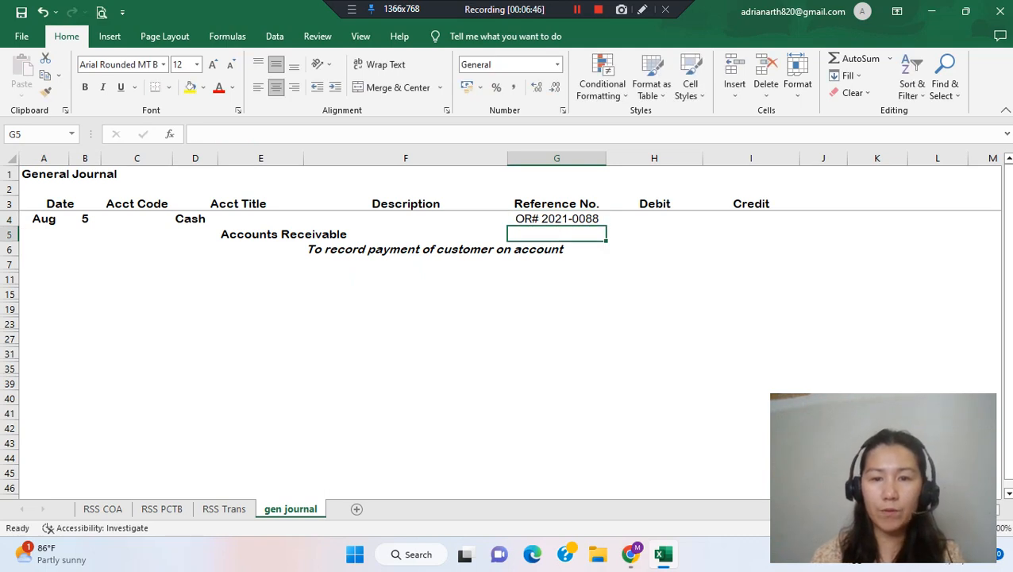
Check the first transaction's amount in the RSS Trans sheet and enter 550 as the debit in the Cash row
left_click(654, 219)
left_click(654, 204)
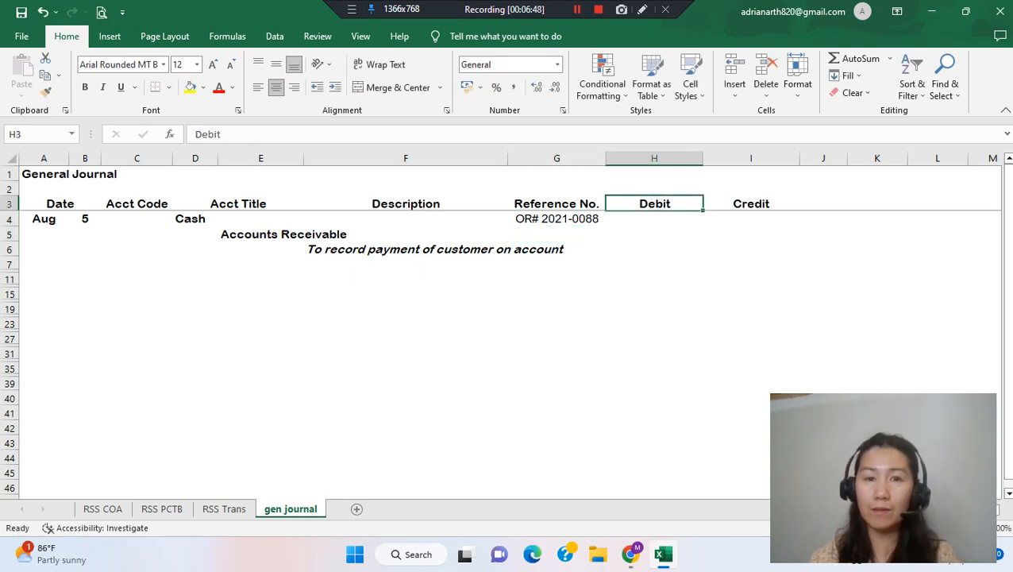
left_click(751, 204)
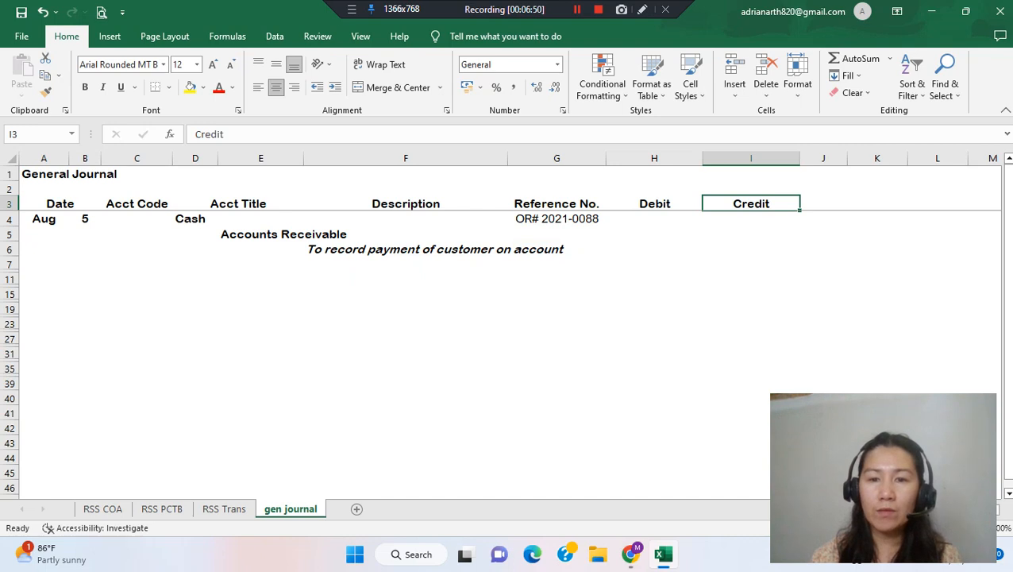
left_click(654, 218)
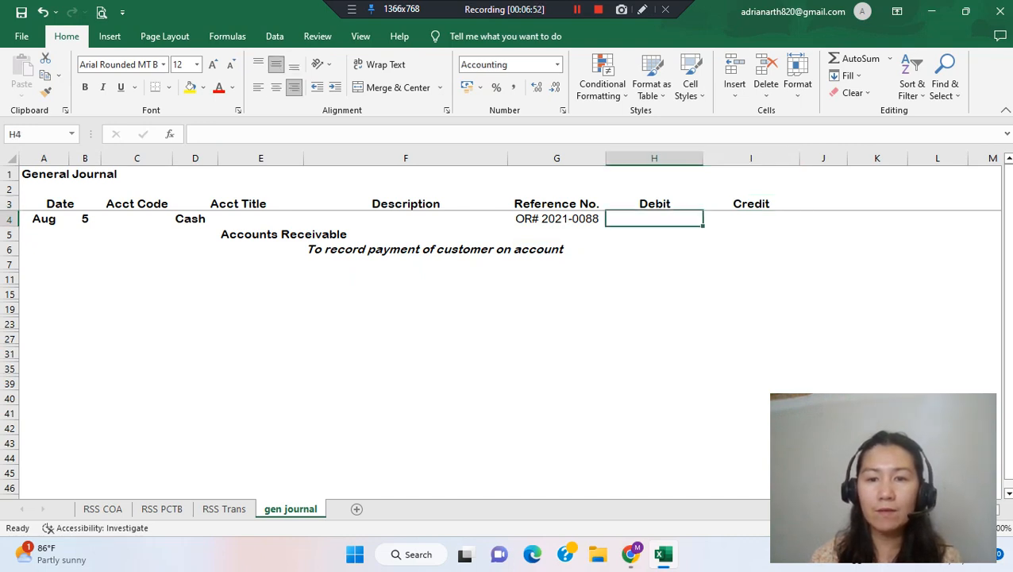
left_click(654, 233)
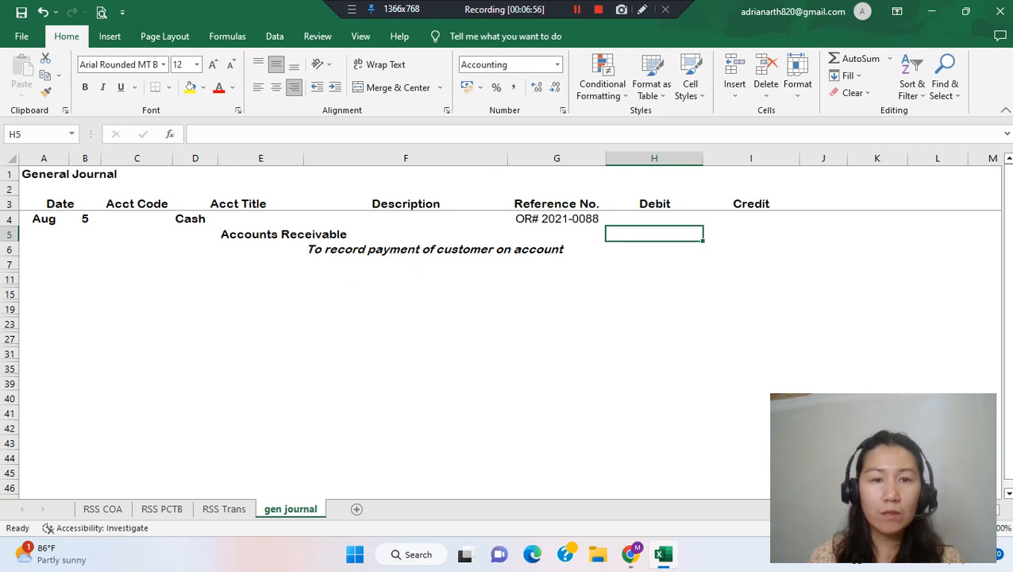
left_click(654, 218)
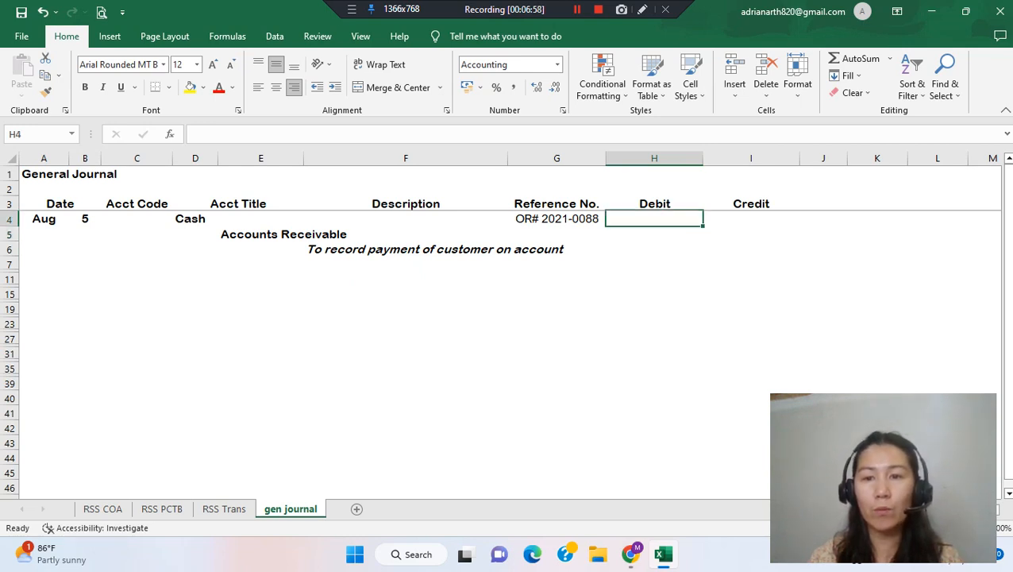
left_click(751, 219)
left_click(654, 218)
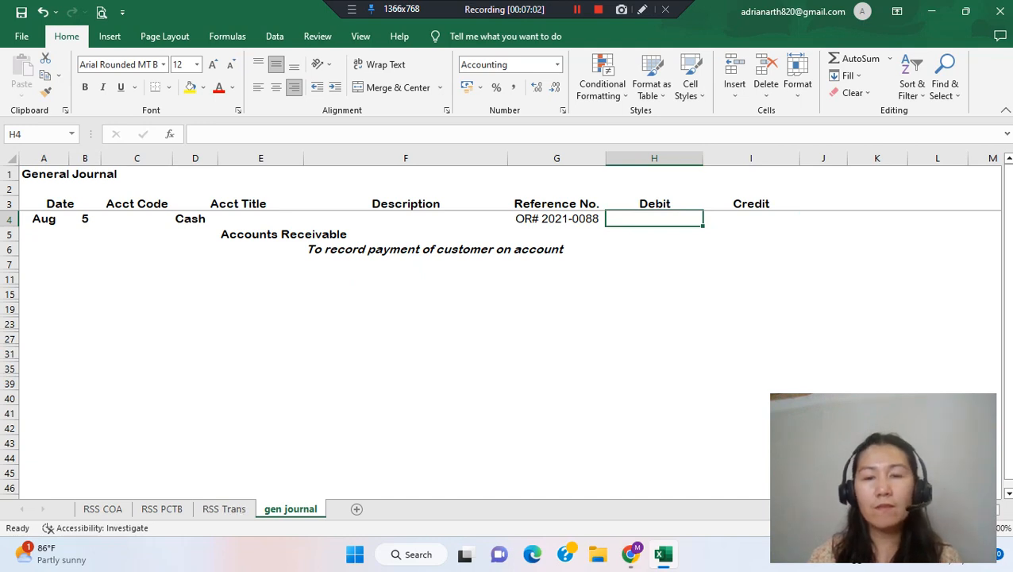
left_click(224, 508)
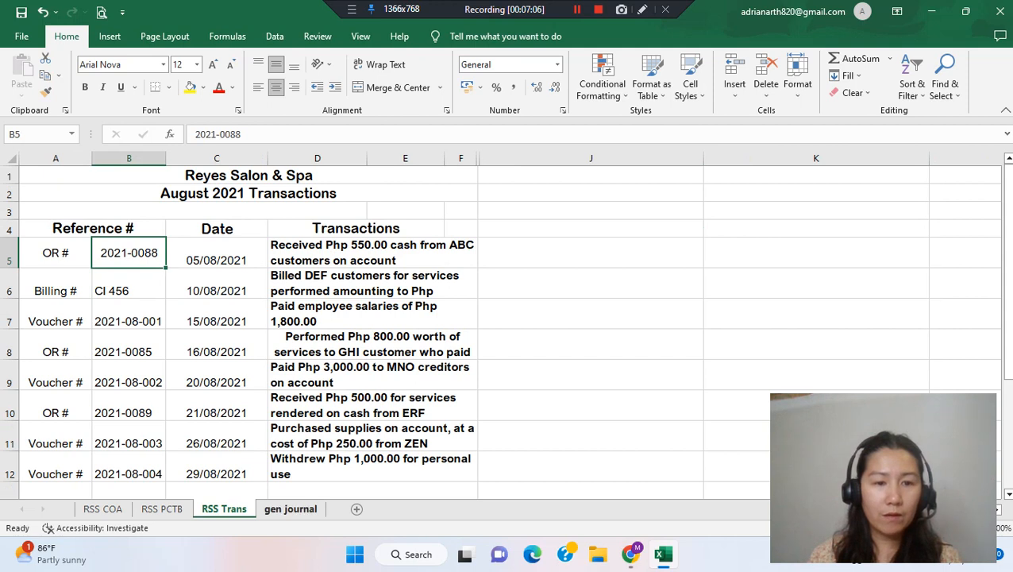
left_click(291, 508)
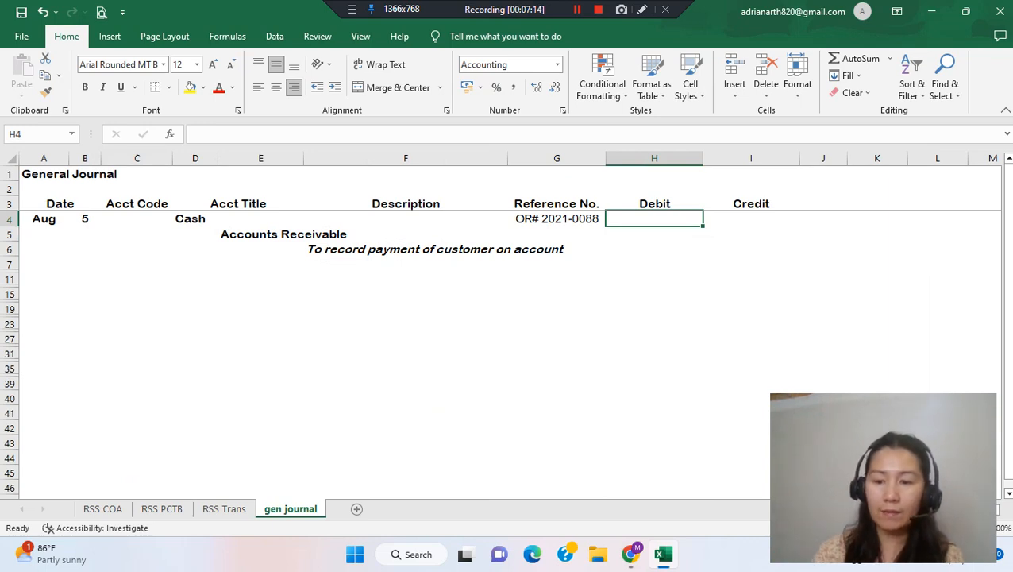
type("550")
key("Return")
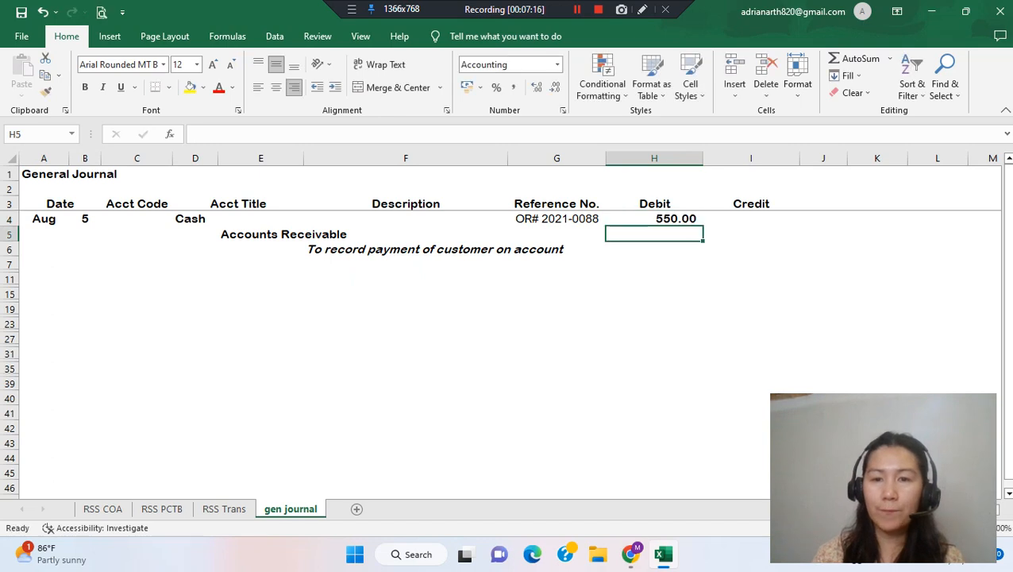
Enter 550 as the credit in the Accounts Receivable row and review the entry
key("Right")
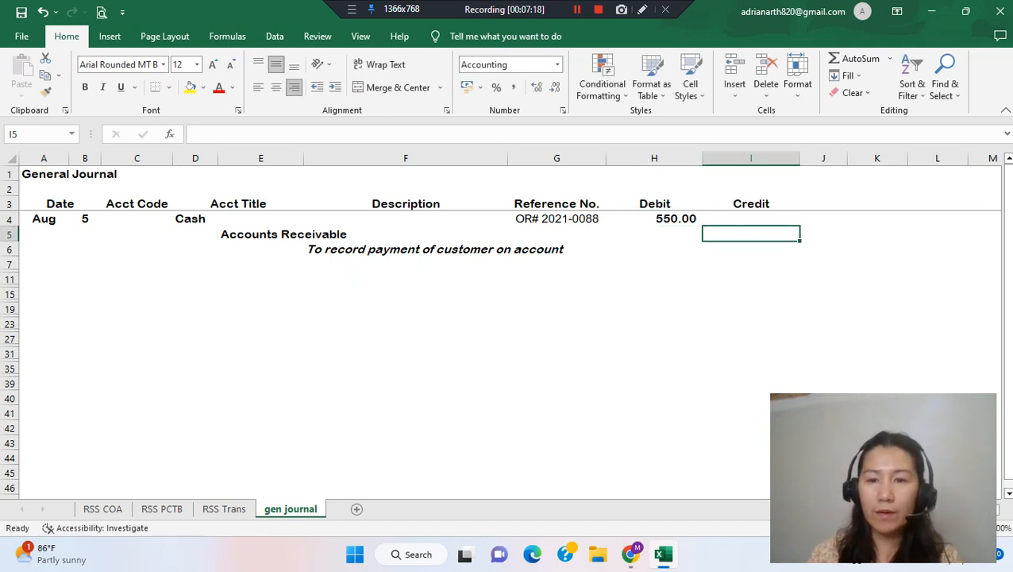
type("550")
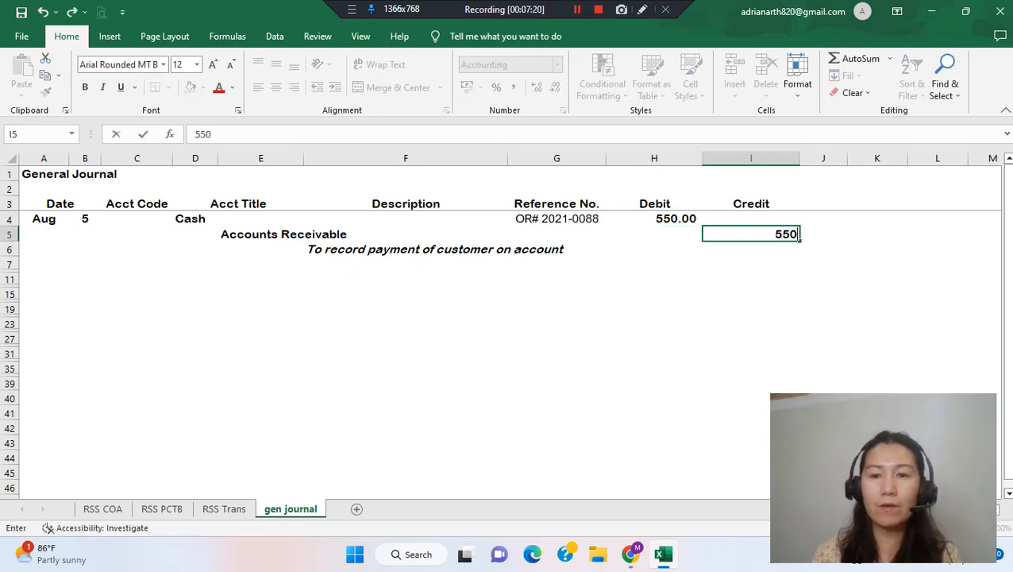
key("Return")
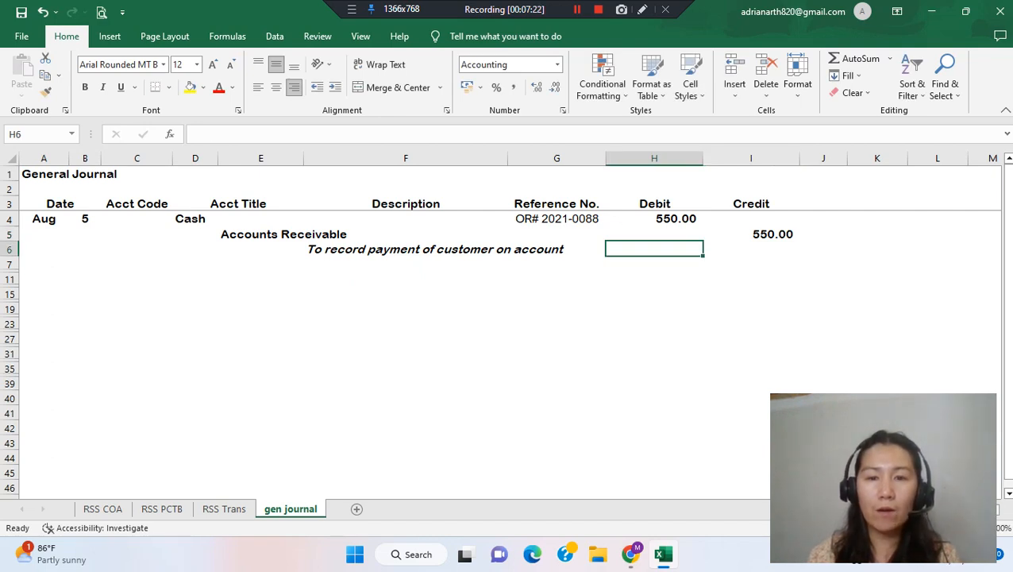
left_click(751, 235)
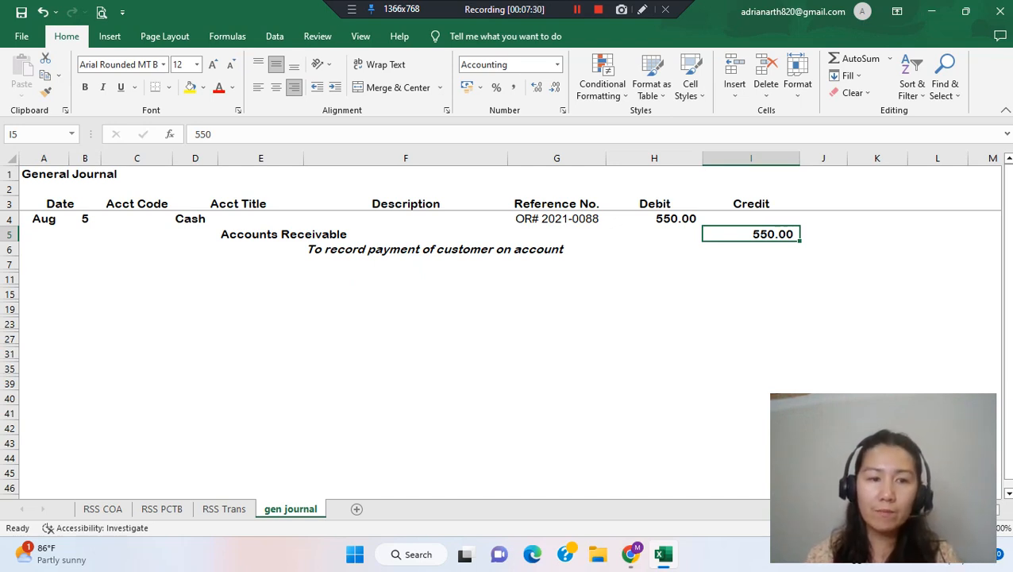
left_click(261, 234)
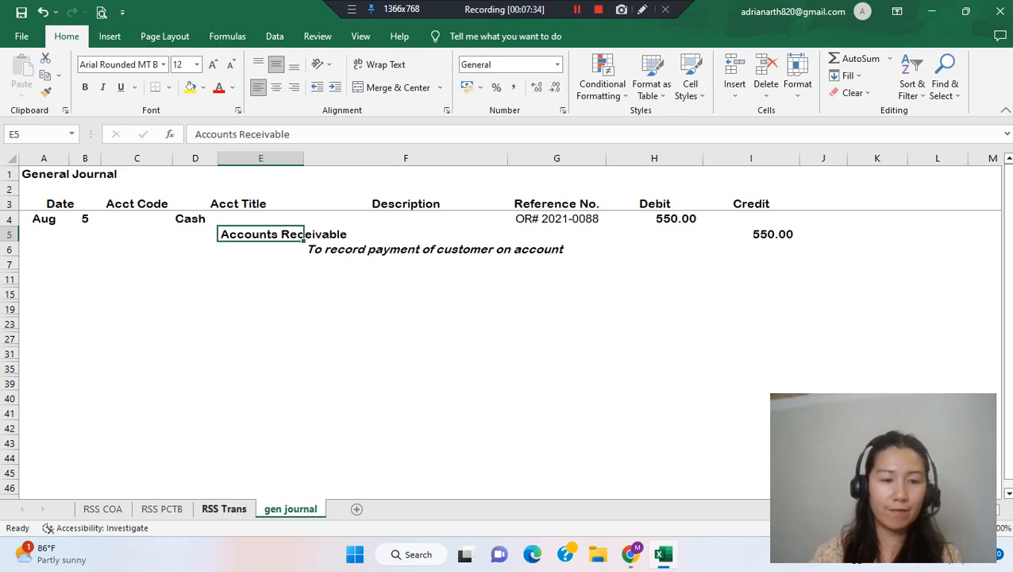
Study the 10/08/2021 transaction's row and full description in the RSS Trans sheet
left_click(224, 508)
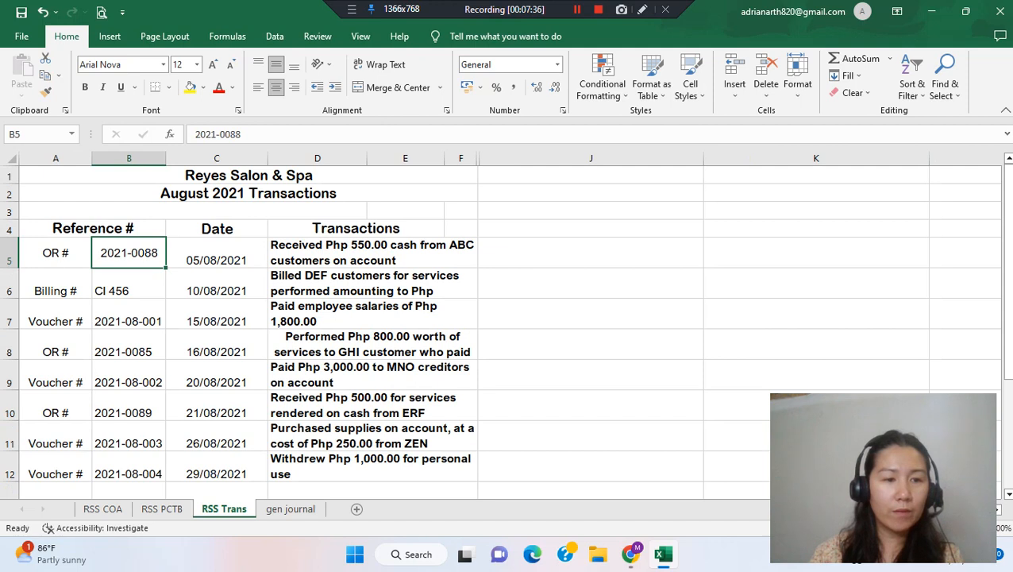
left_click(9, 283)
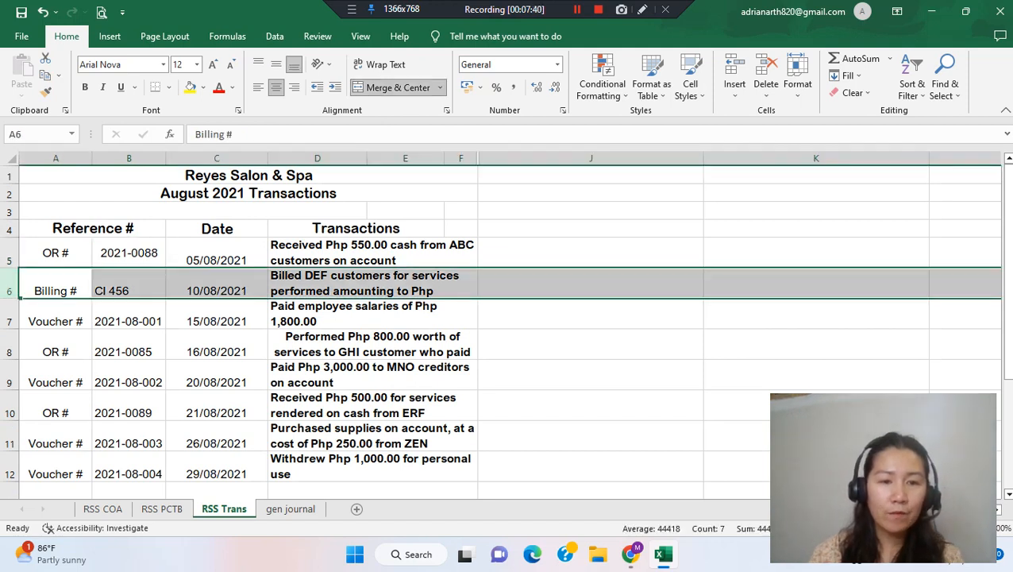
left_click(372, 283)
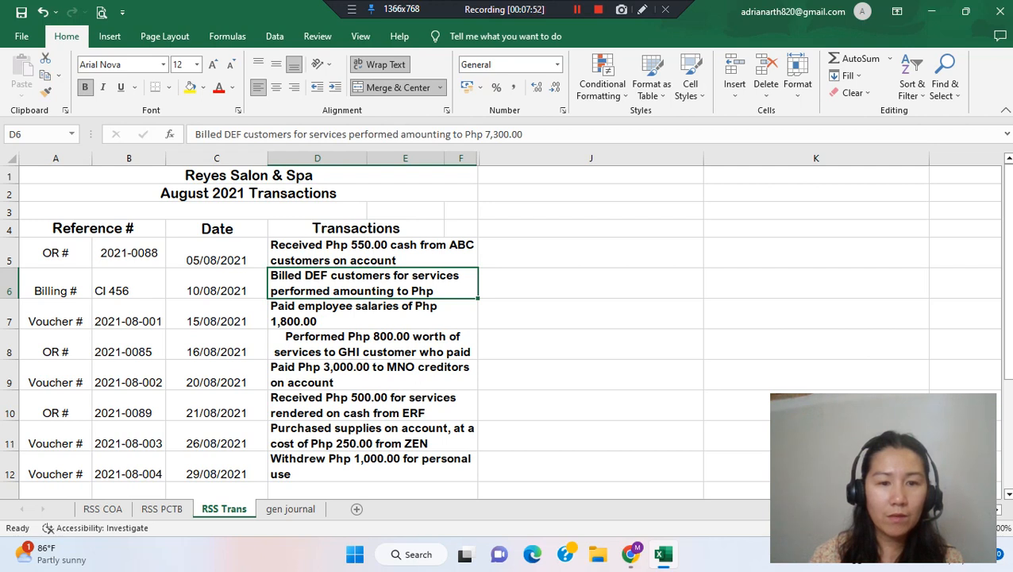
Heighten row 6 of RSS Trans to fit the full billing description and compare the transaction with the account titles in RSS COA
left_click_drag(10, 298, 9, 315)
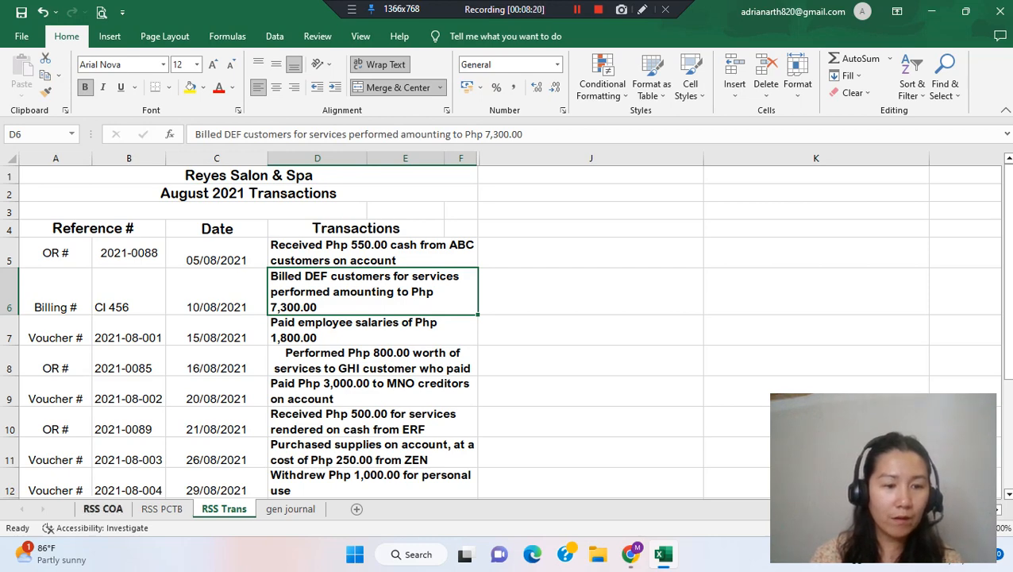
left_click(103, 508)
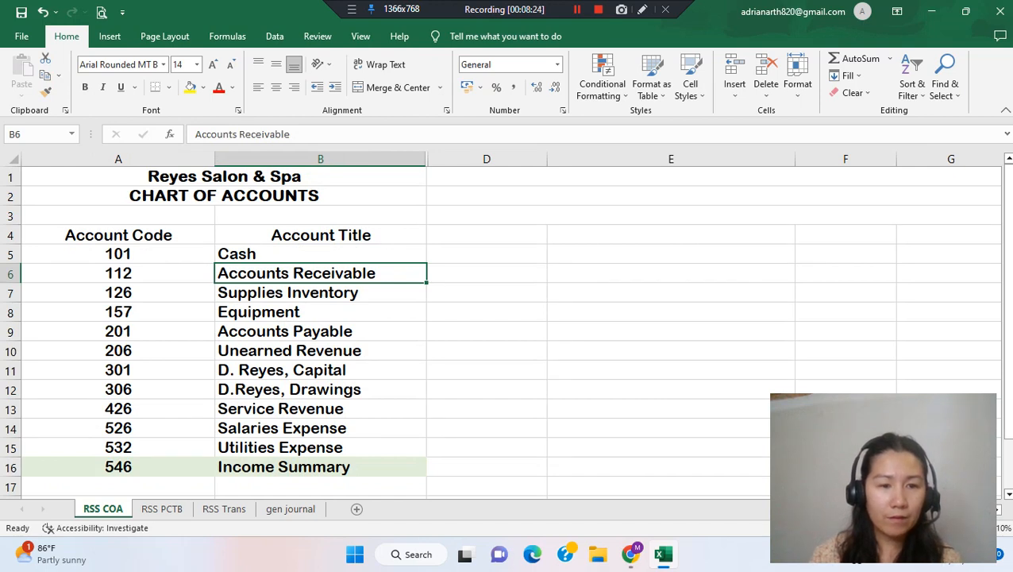
left_click(224, 508)
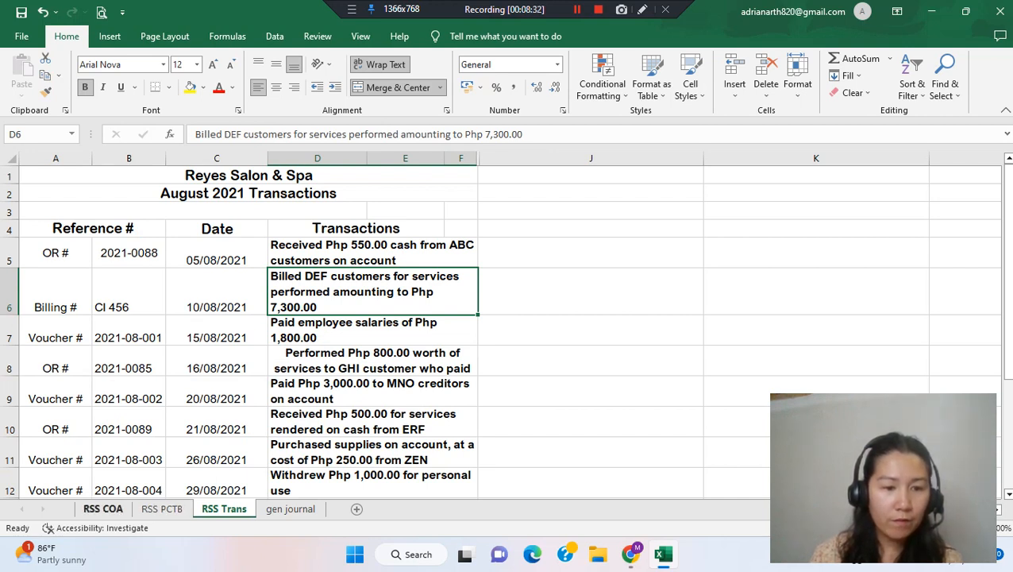
left_click(104, 508)
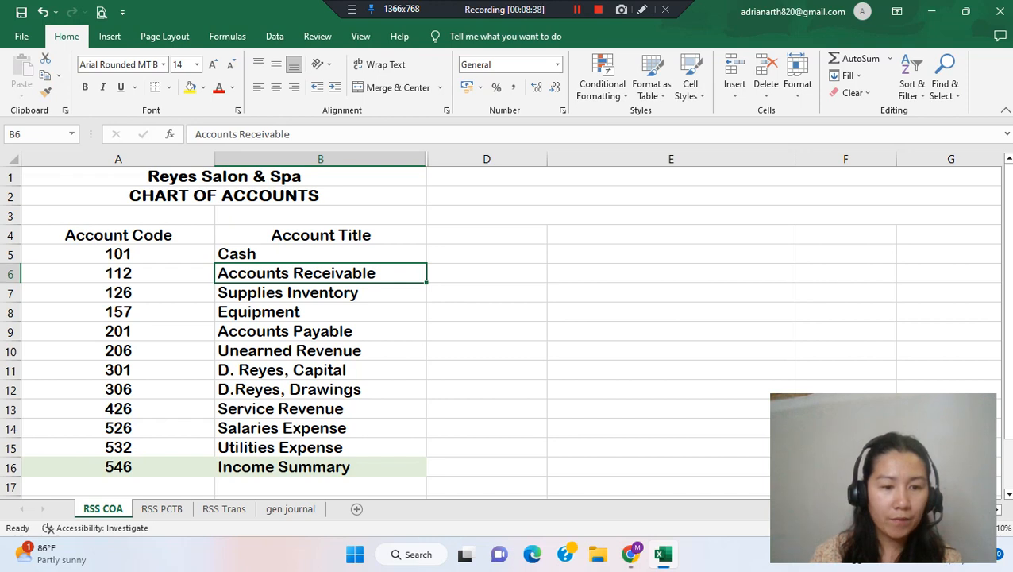
left_click(223, 508)
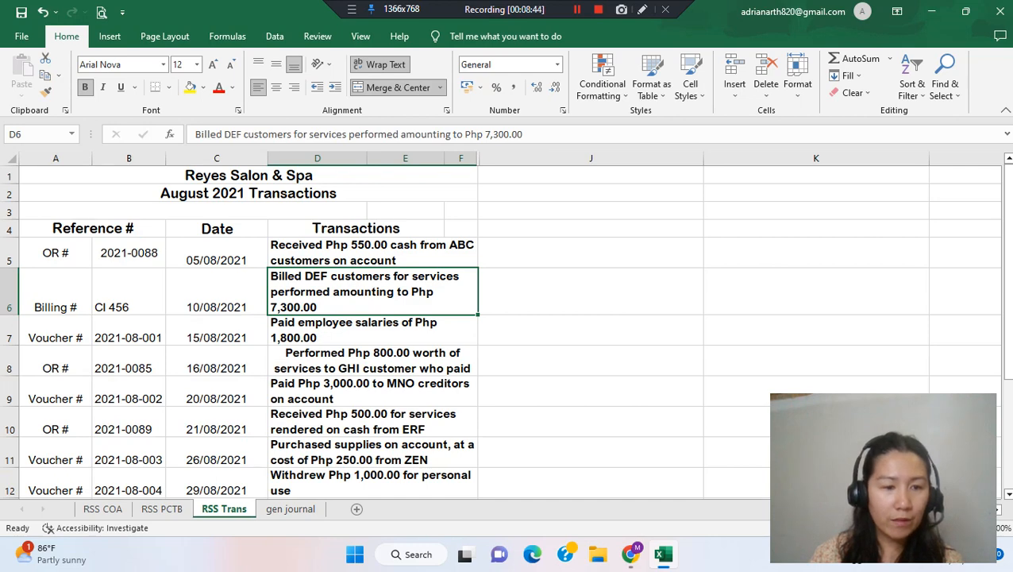
left_click(103, 508)
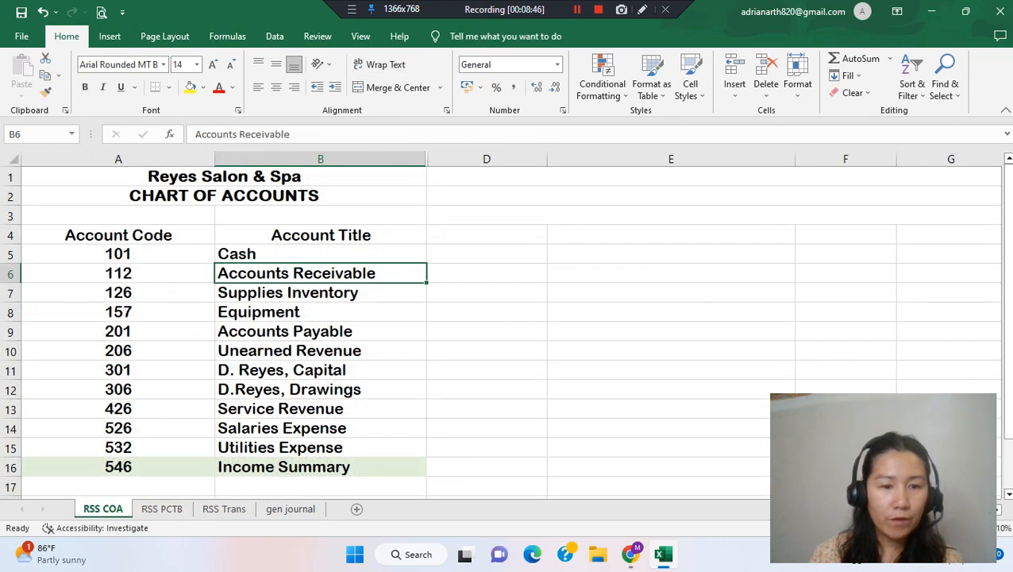
left_click(320, 409)
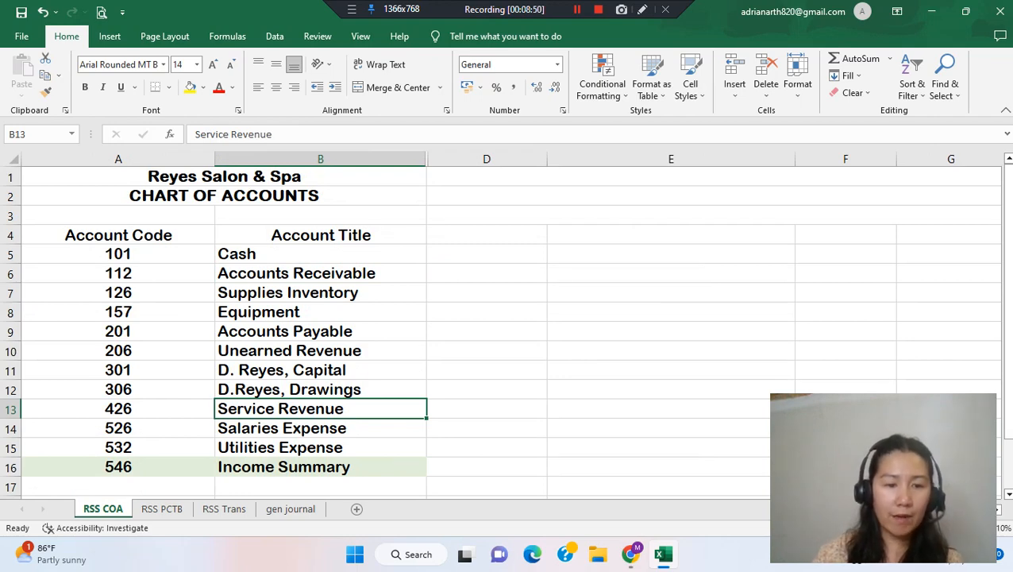
left_click(224, 508)
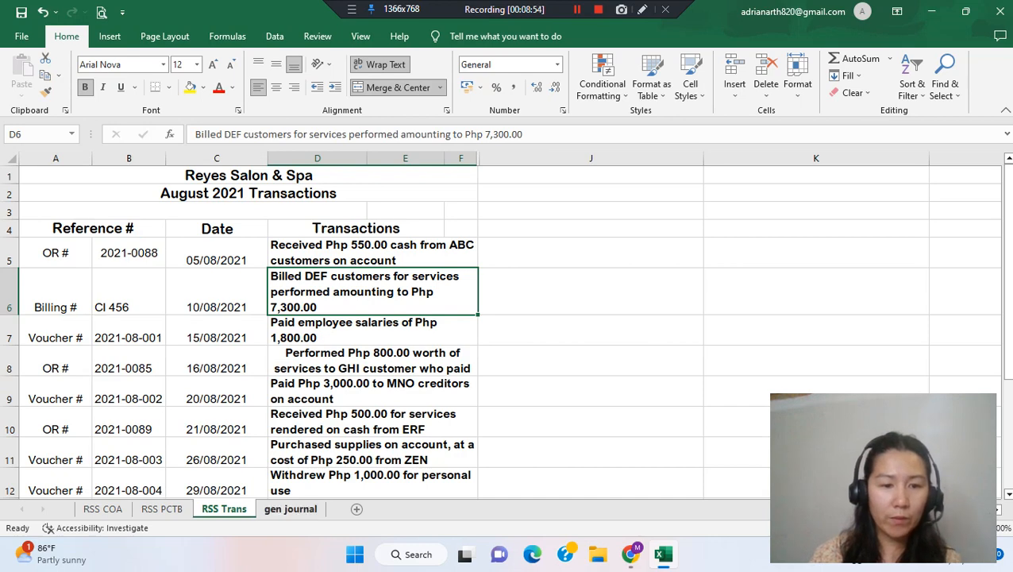
Unhide rows 8 to 10 of the gen journal sheet, which hold the August 10 entry
left_click(291, 508)
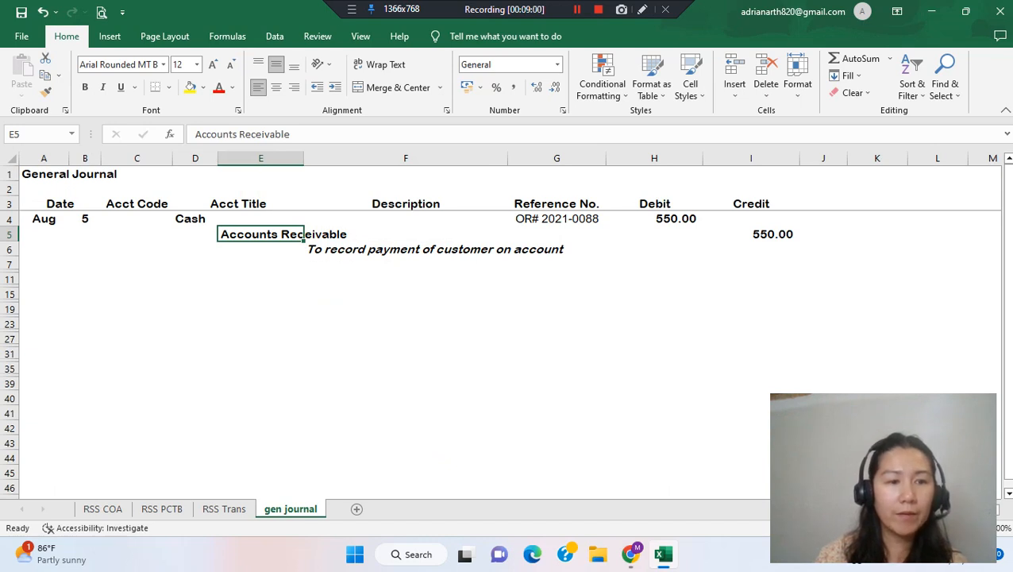
double_click(10, 271)
double_click(10, 271)
double_click(10, 271)
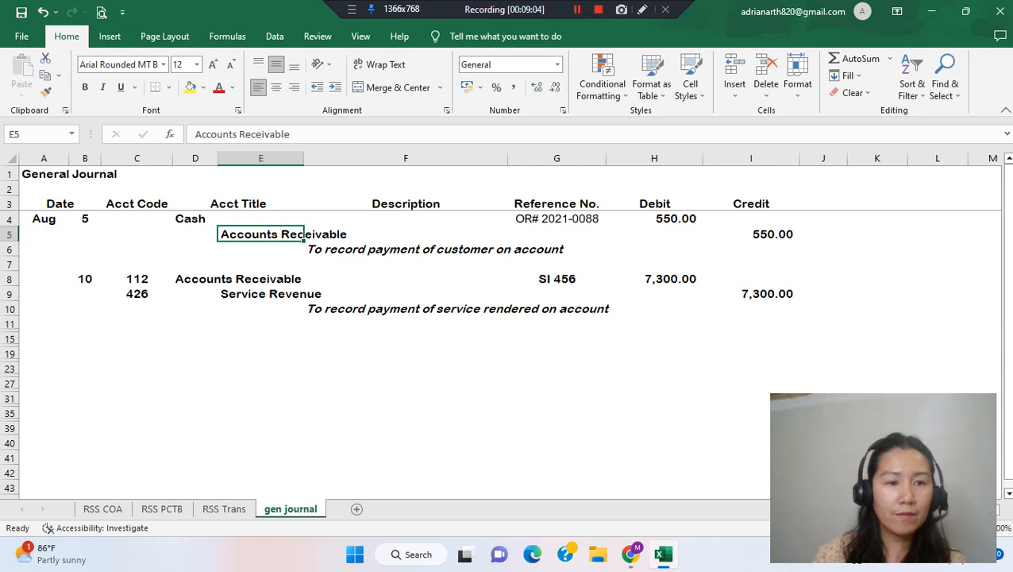
Clear the August 10 entry's account codes and all remaining contents of column C in the gen journal sheet
left_click_drag(136, 278, 136, 295)
key("Delete")
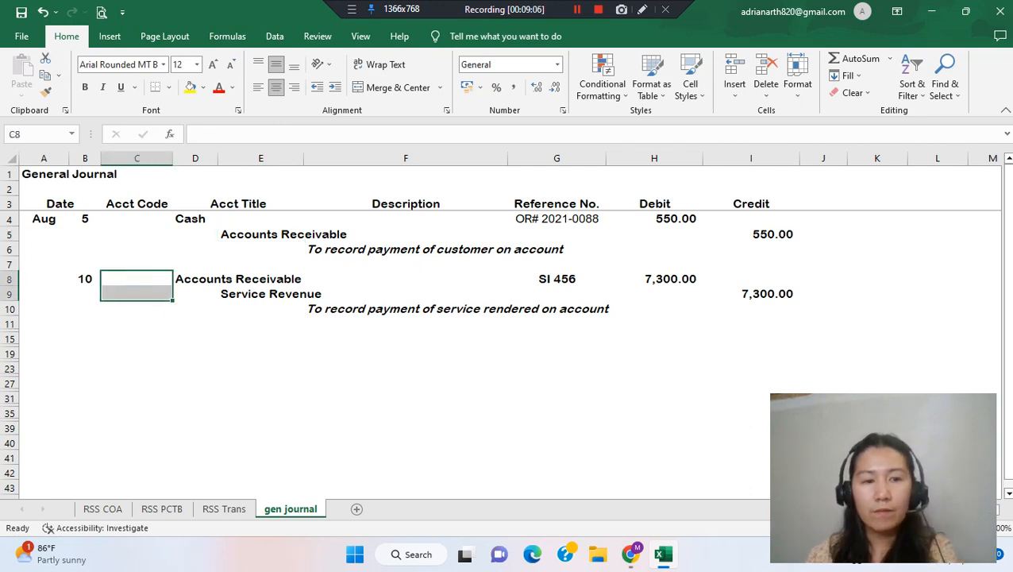
left_click(136, 158)
right_click(170, 159)
key("Escape")
key("Delete")
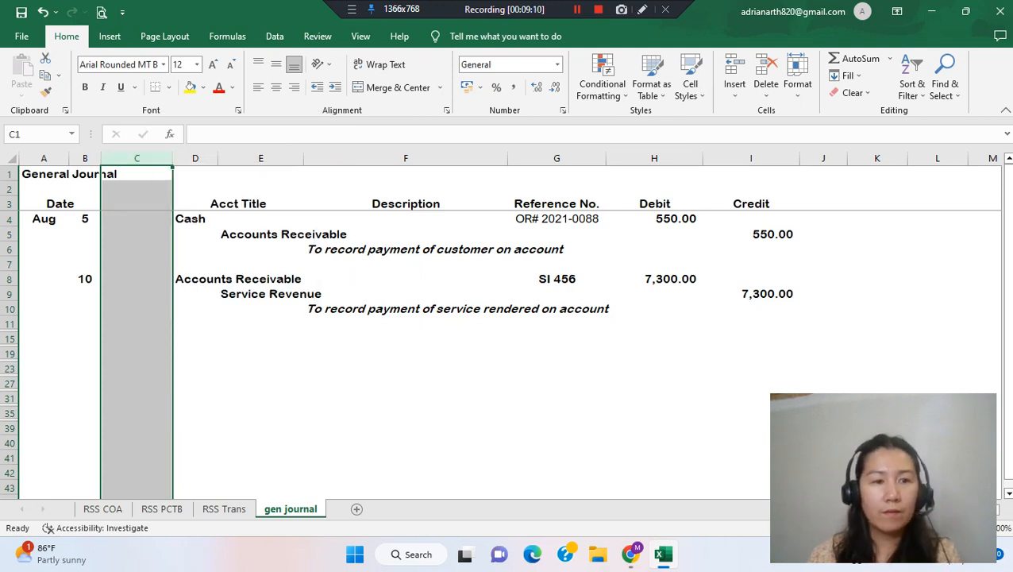
Re-enter the heading "Acct Code" in cell C3 of the gen journal sheet
left_click(136, 203)
type("a")
key("BackSpace")
type("ACc")
key("BackSpace")
key("BackSpace")
type("c")
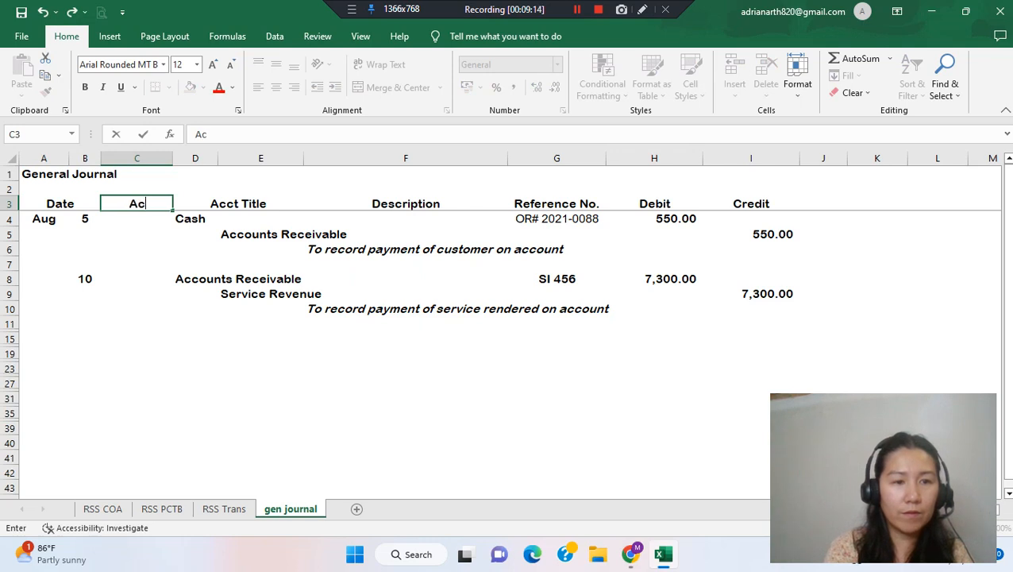
type("ct Coid")
key("BackSpace")
key("BackSpace")
type("de")
key("Return")
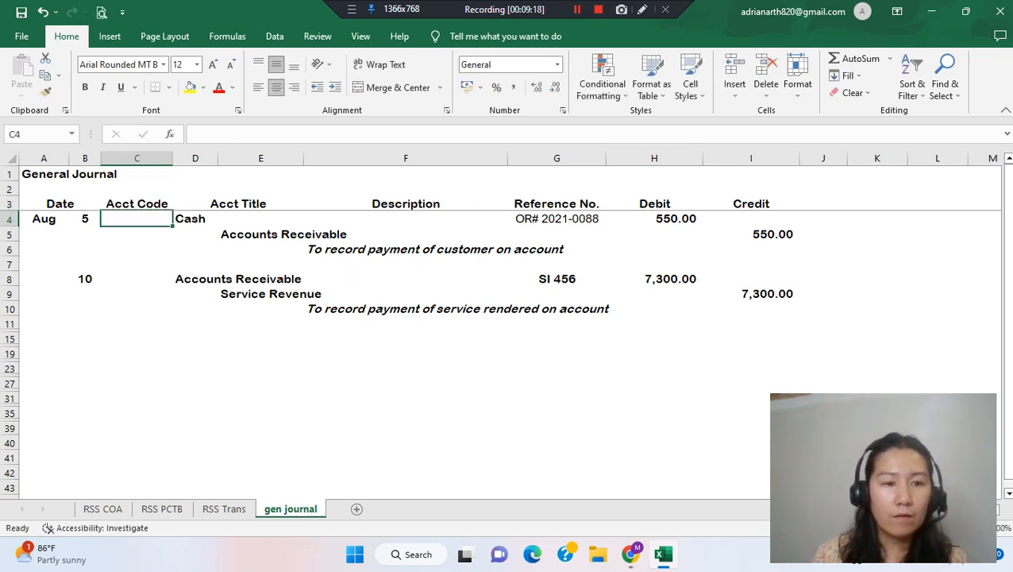
Review the August 10 entry's account titles, description, reference number, debit and credit in the general journal
left_click(196, 279)
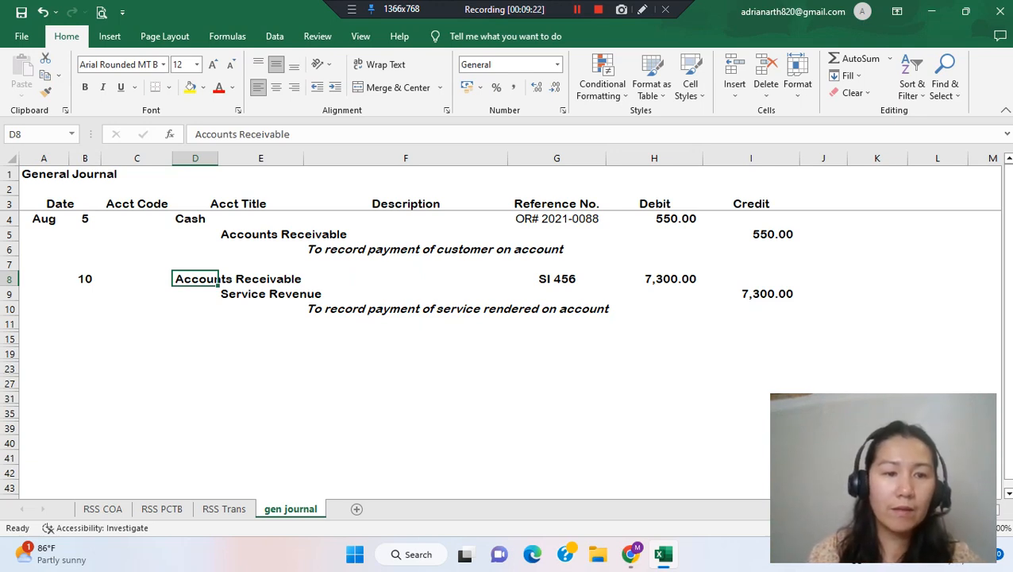
left_click(261, 294)
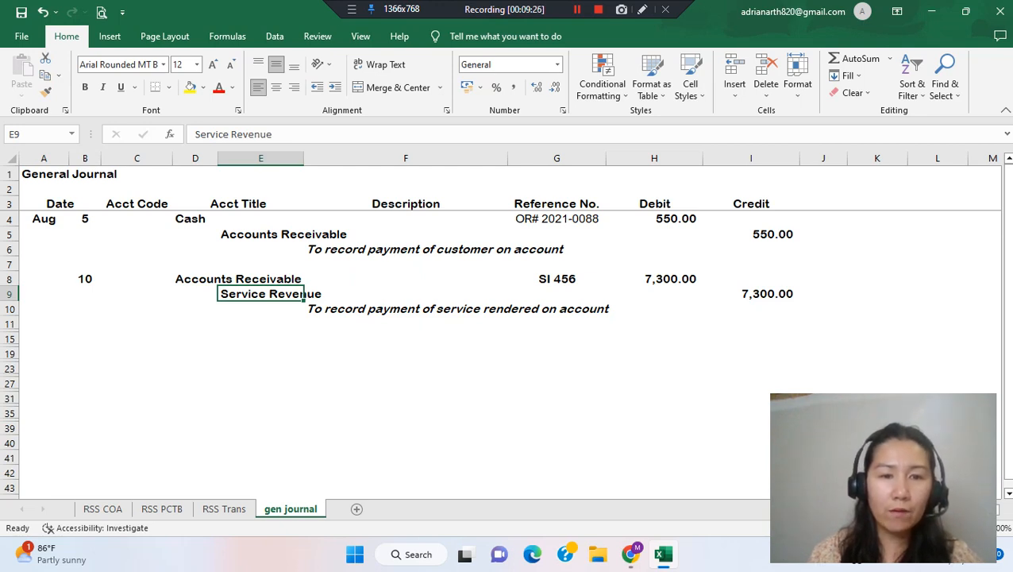
left_click(406, 309)
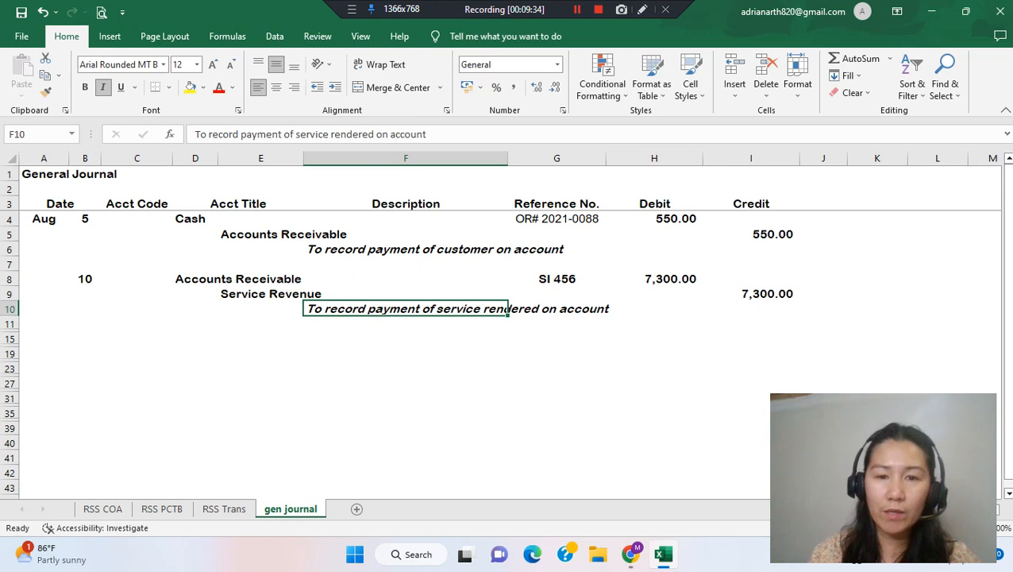
left_click(557, 278)
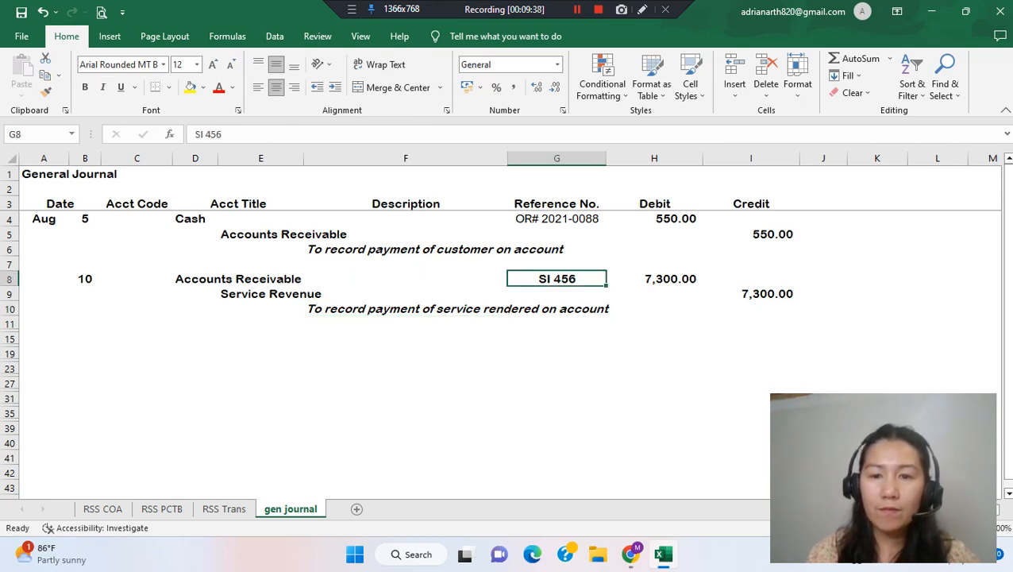
left_click(654, 279)
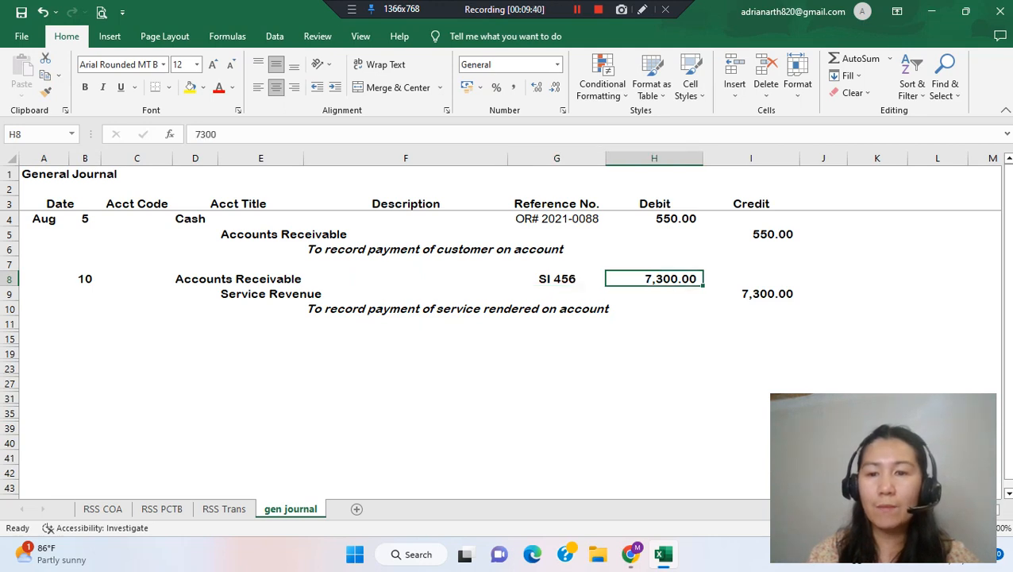
left_click(751, 293)
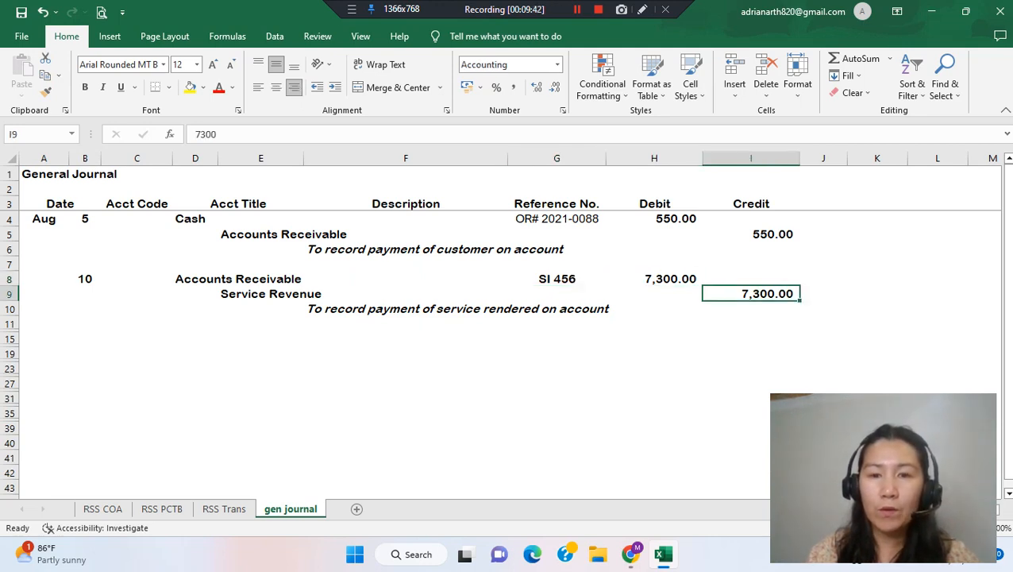
left_click(654, 279)
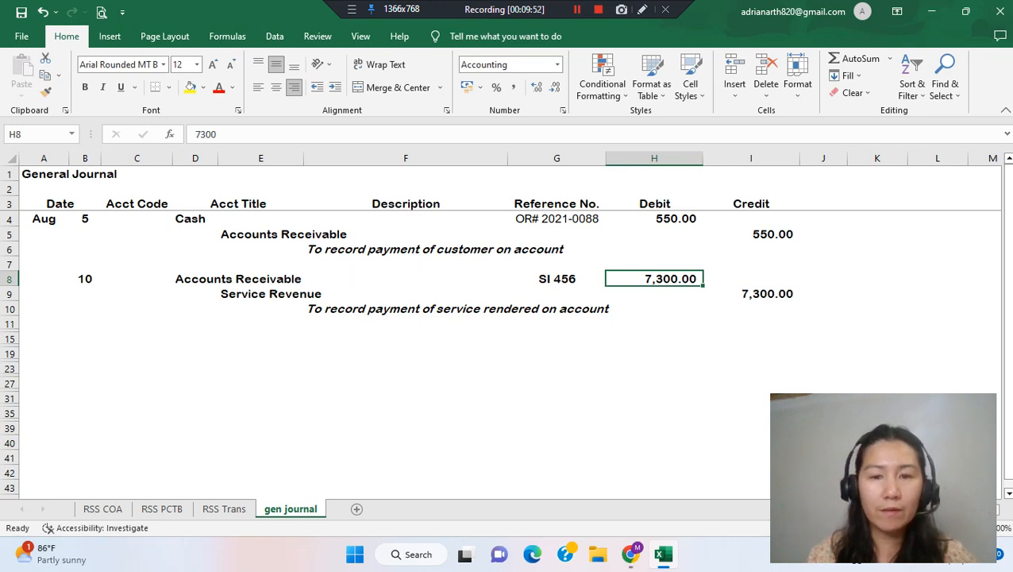
left_click(260, 293)
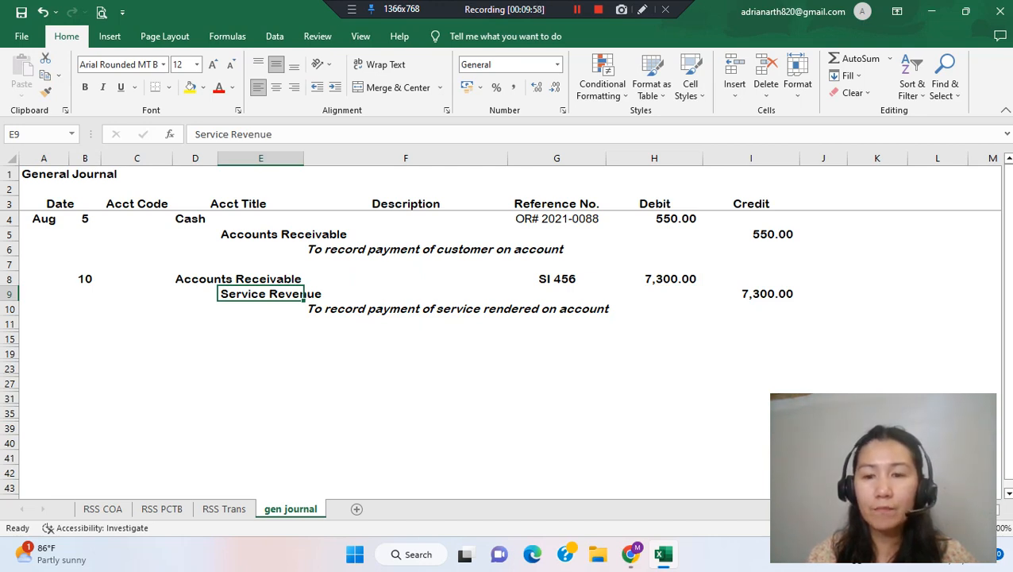
left_click(751, 294)
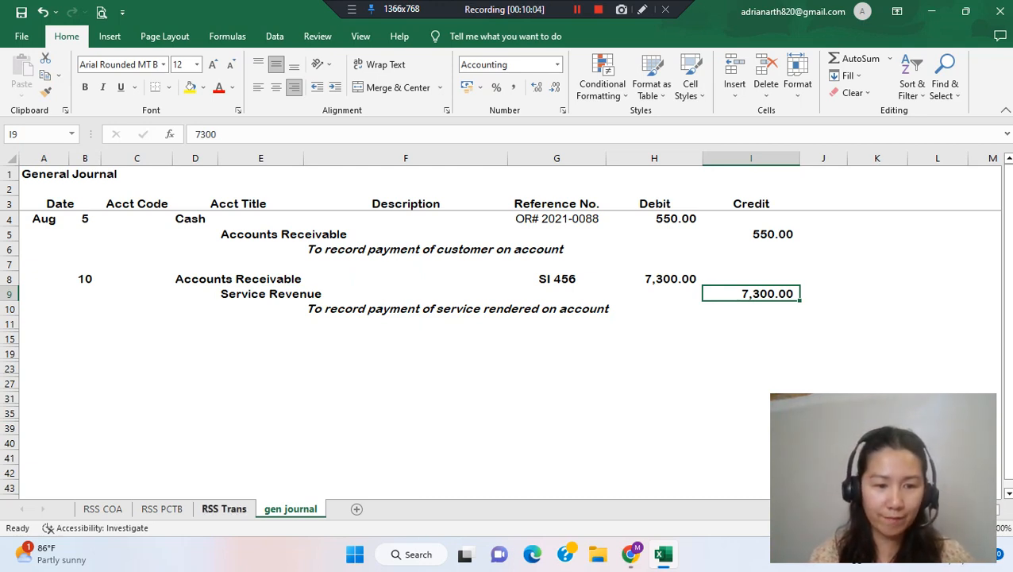
Study the 15/08/2021 transaction in RSS Trans and look up the Salaries Expense and Cash accounts in RSS COA
left_click(224, 508)
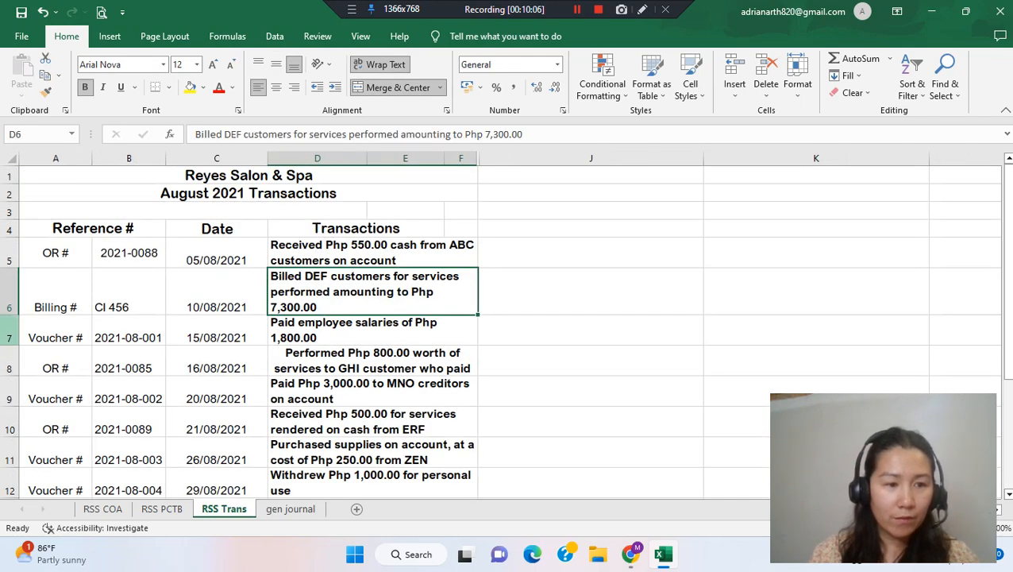
left_click(10, 333)
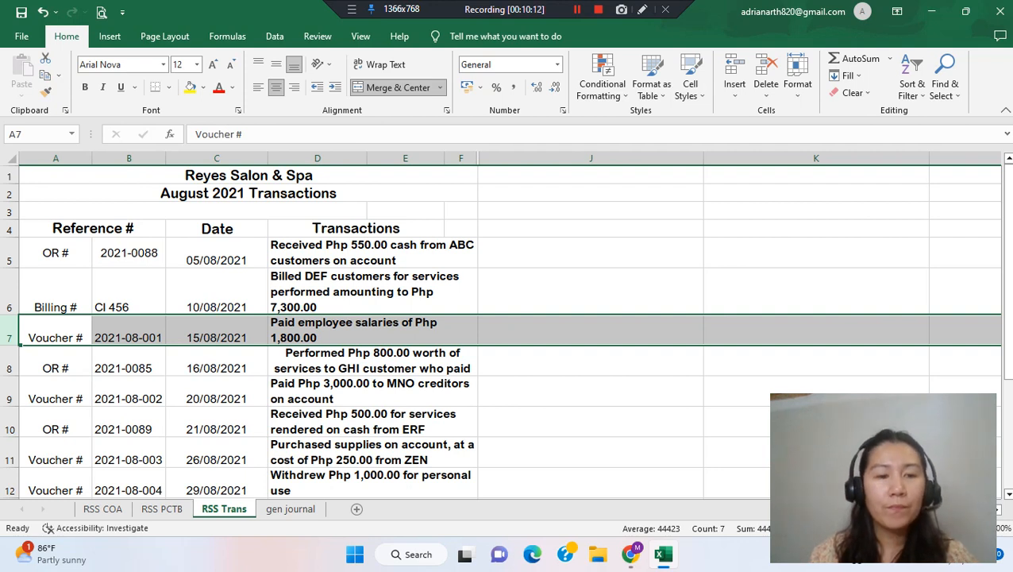
left_click(372, 330)
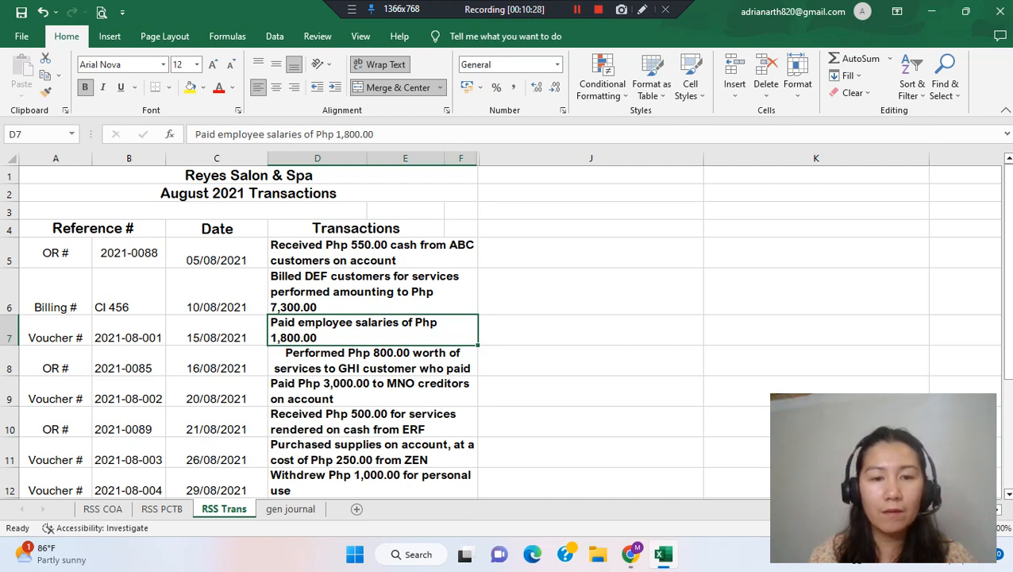
key("ctrl+Page_Up")
key("ctrl+Page_Up")
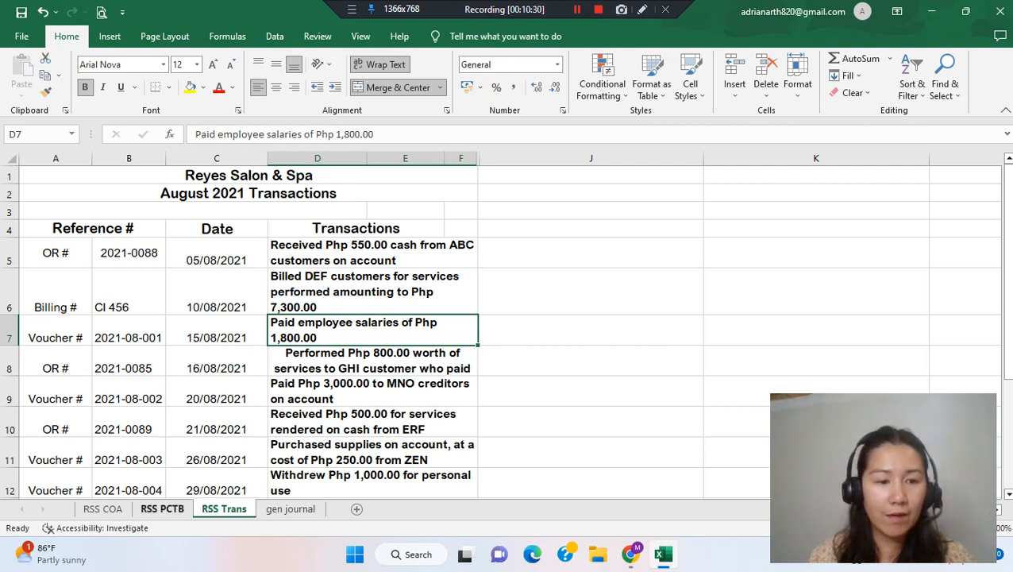
key("Down")
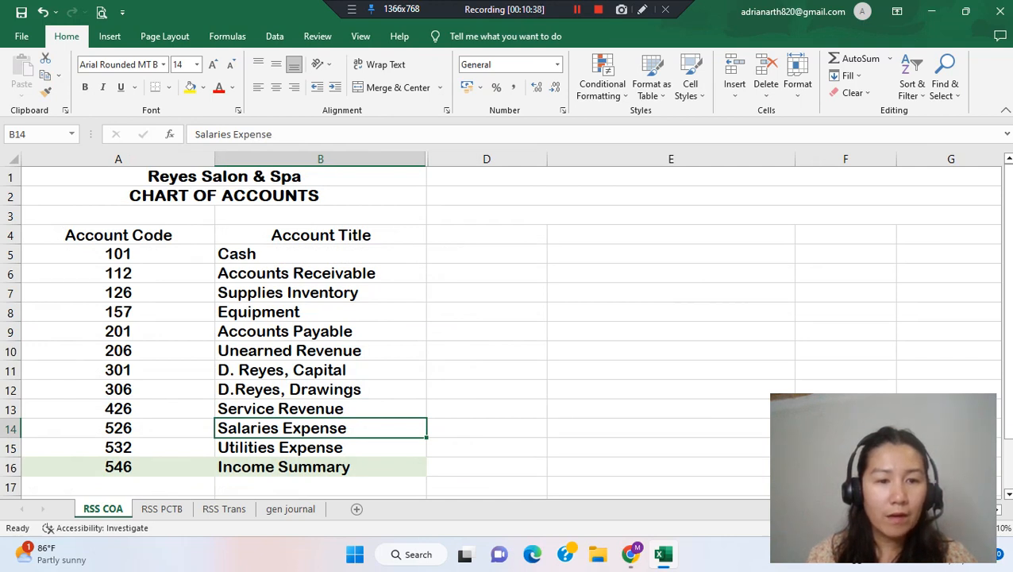
left_click(320, 253)
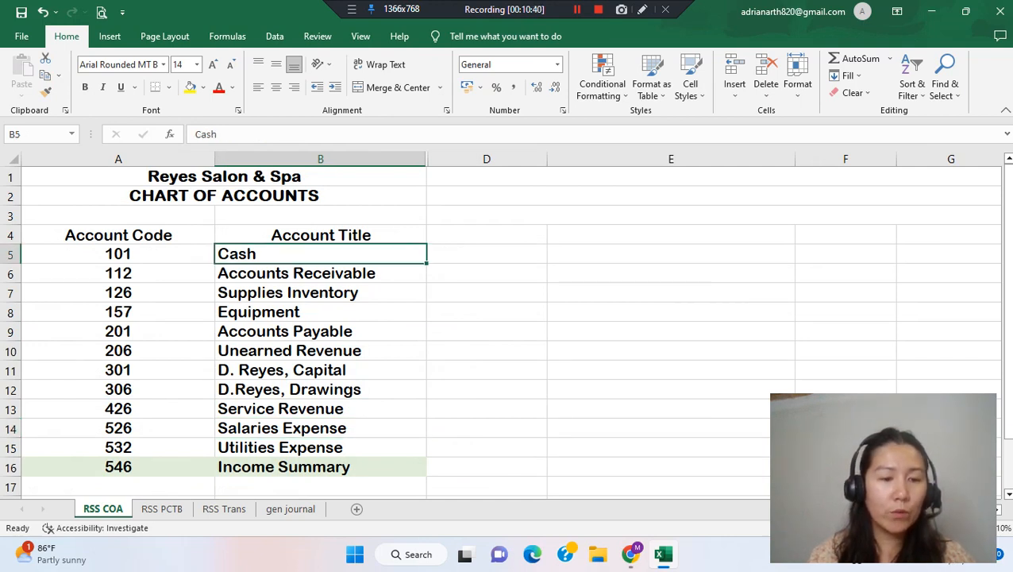
left_click(224, 508)
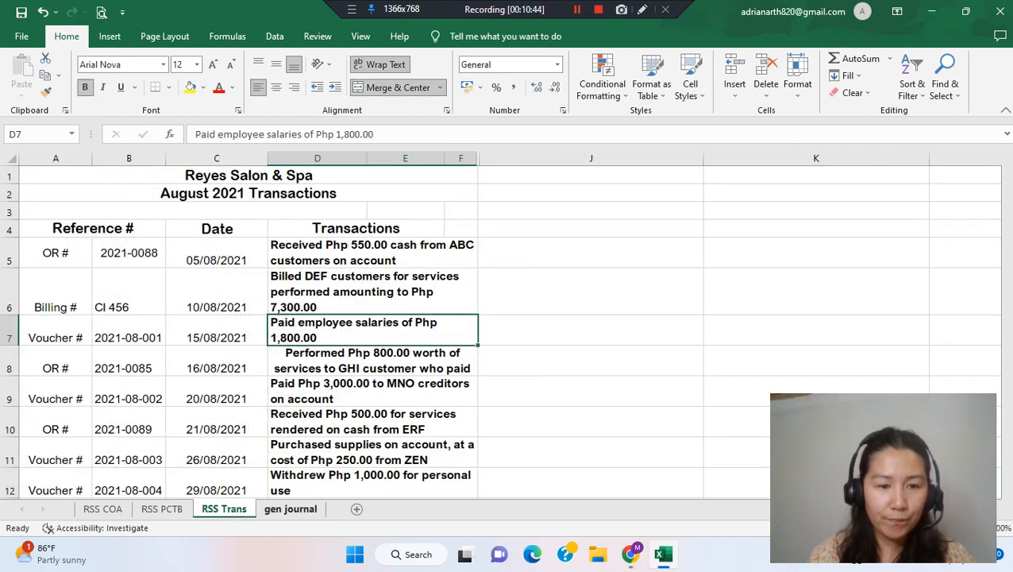
Unhide rows 12 to 14 of the gen journal sheet, which hold the August 15 salaries entry
key("ctrl+Page_Down")
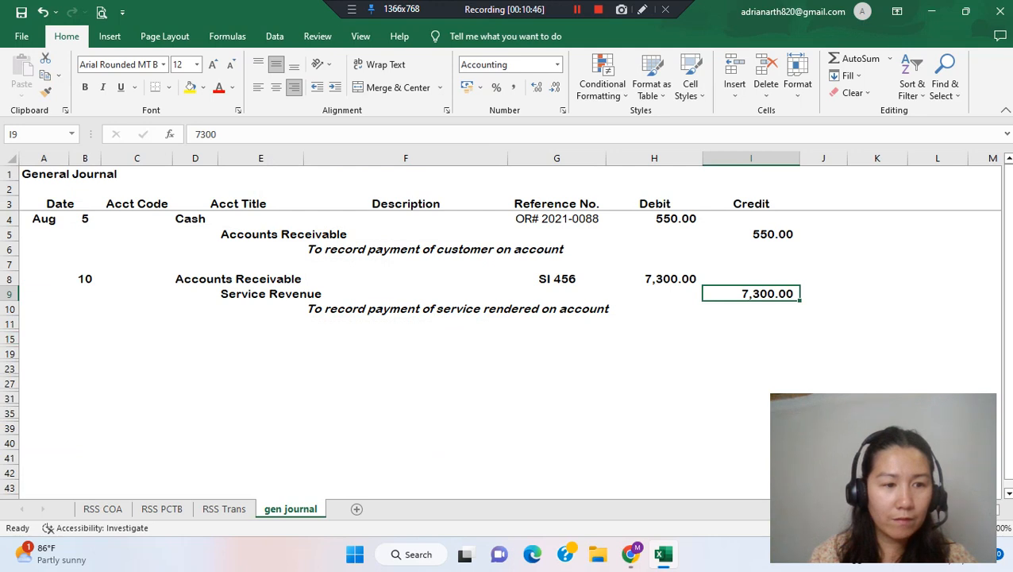
double_click(10, 331)
double_click(10, 331)
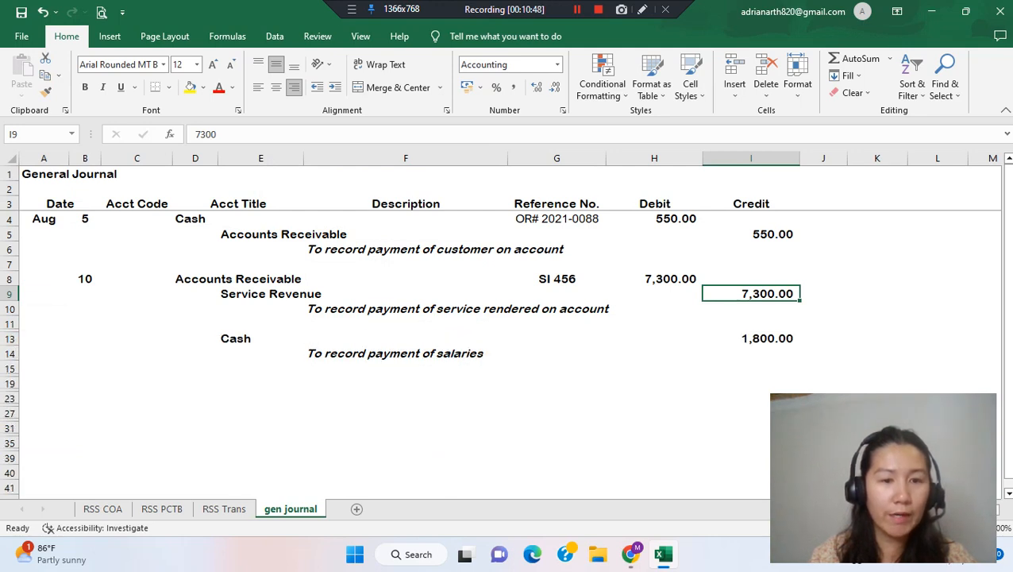
double_click(10, 331)
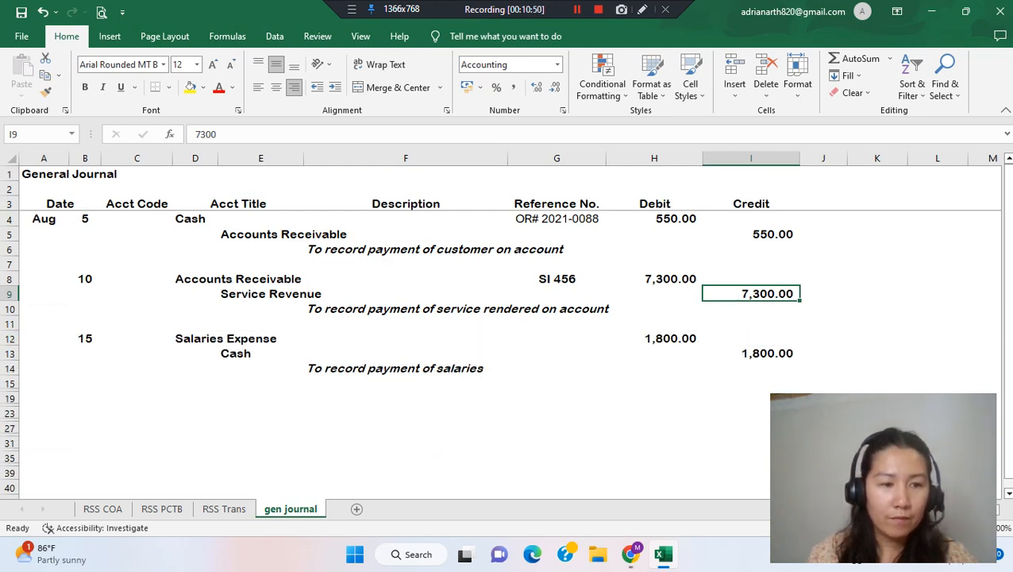
Review the date, account titles and description of the August 15 salaries entry in the general journal
left_click(84, 338)
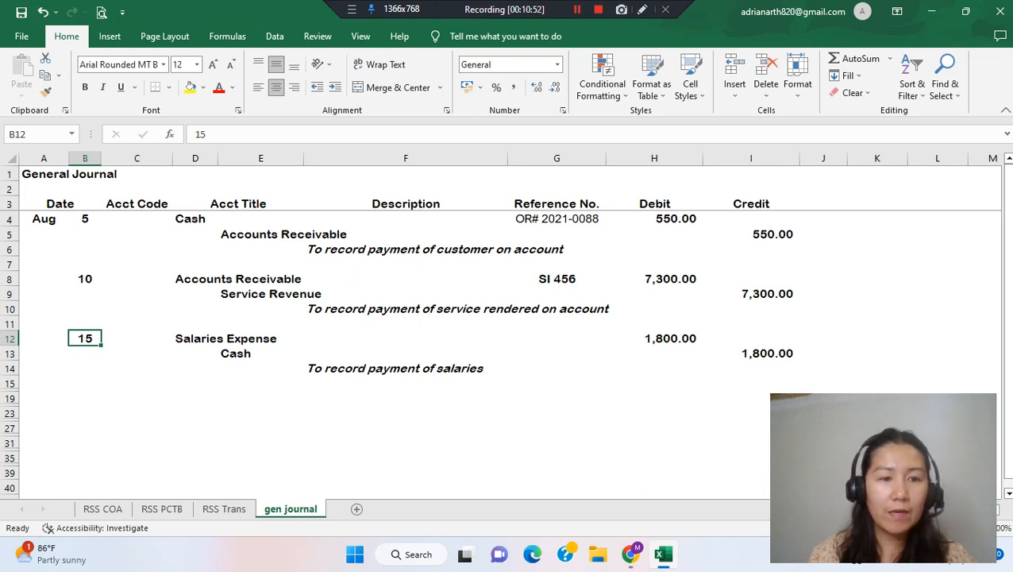
left_click(195, 338)
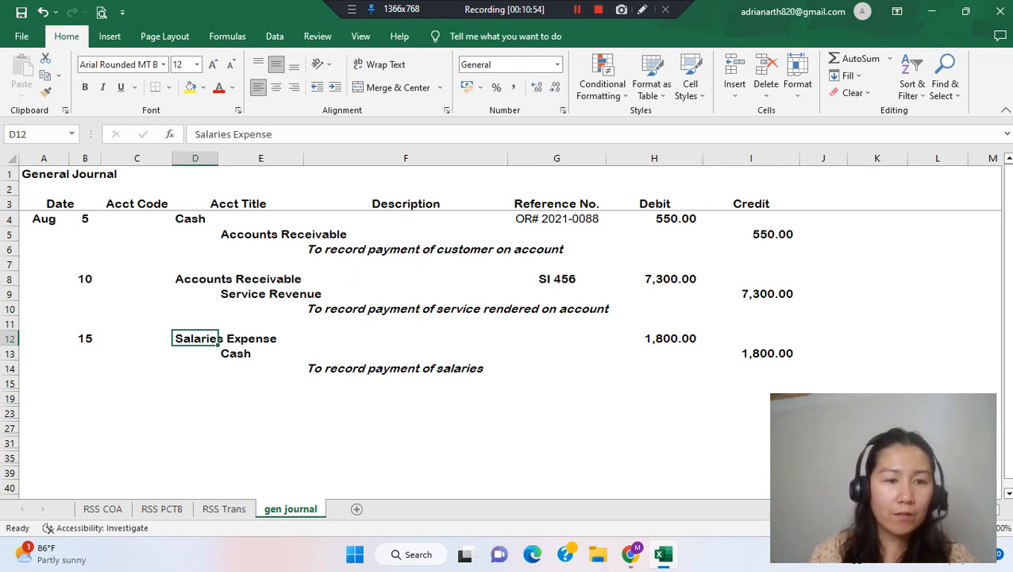
left_click(260, 353)
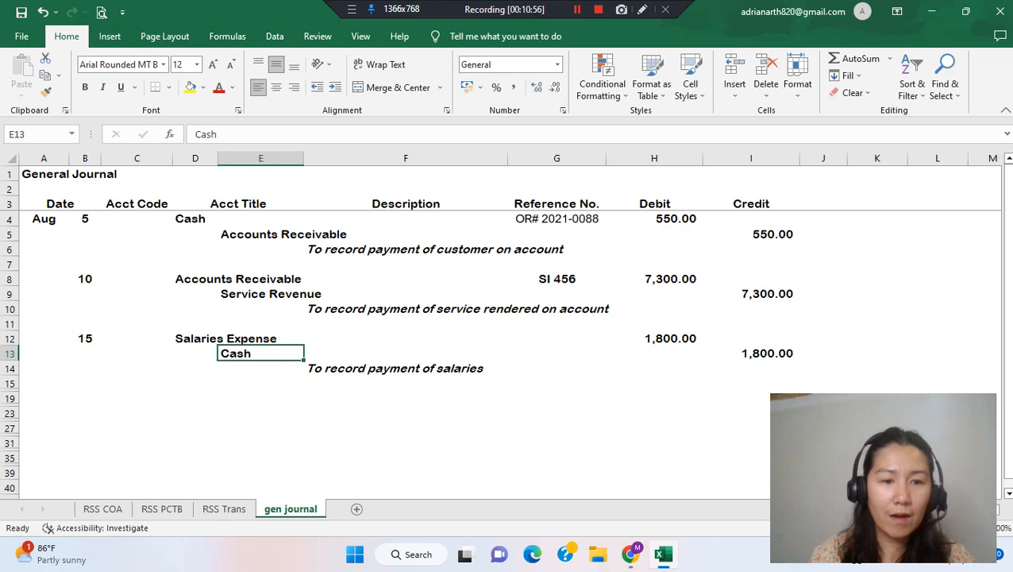
left_click(405, 368)
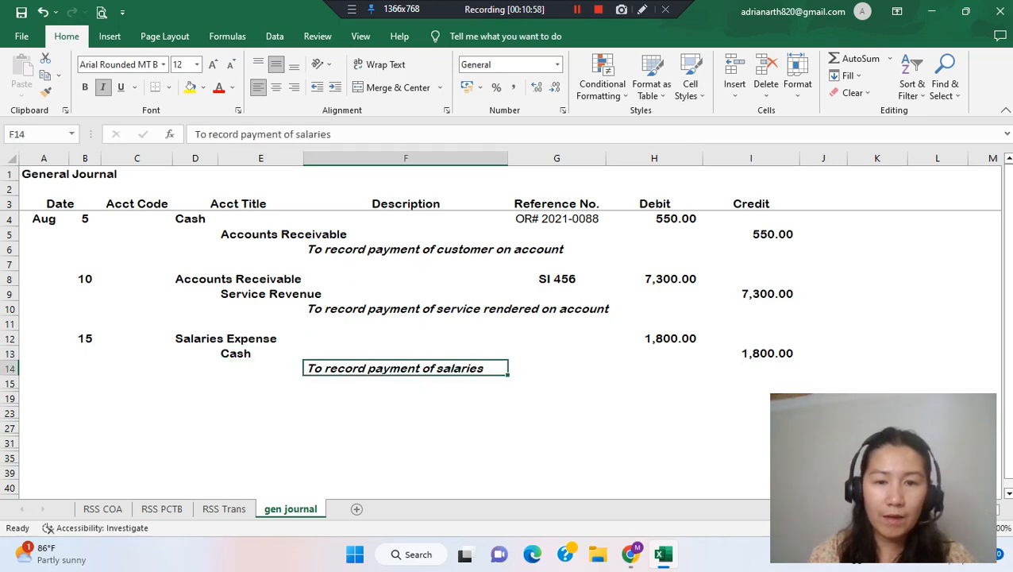
Copy the 15/08/2021 transaction's voucher number from RSS Trans into the entry's Reference No. cell G12 in gen journal
left_click(556, 338)
left_click(224, 508)
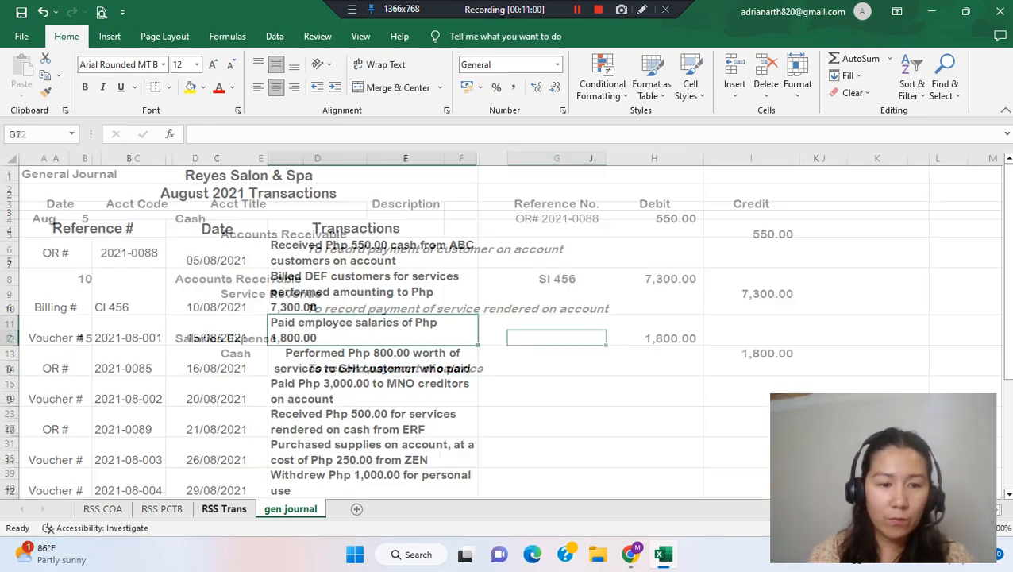
left_click(129, 330)
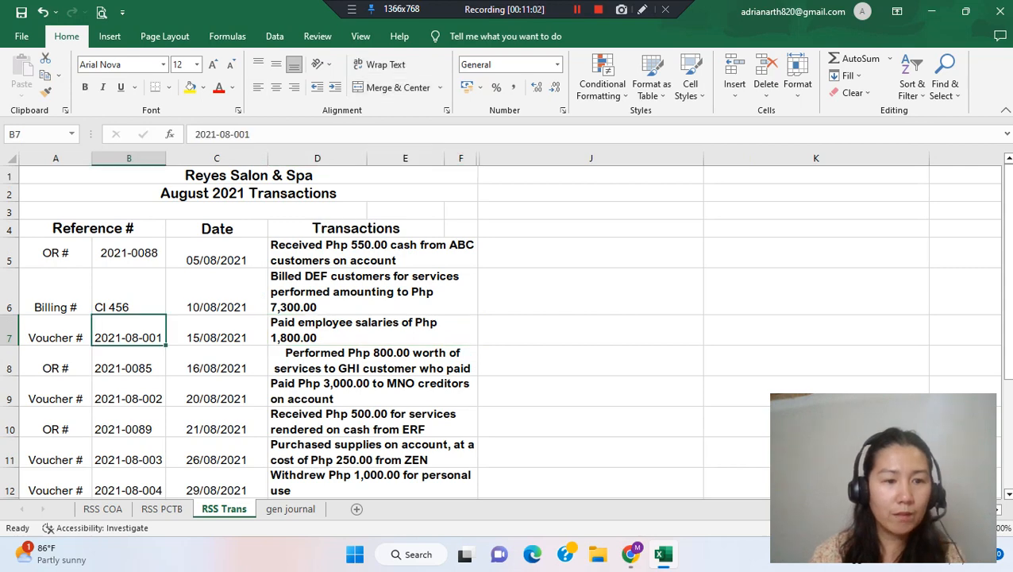
key("ctrl+c")
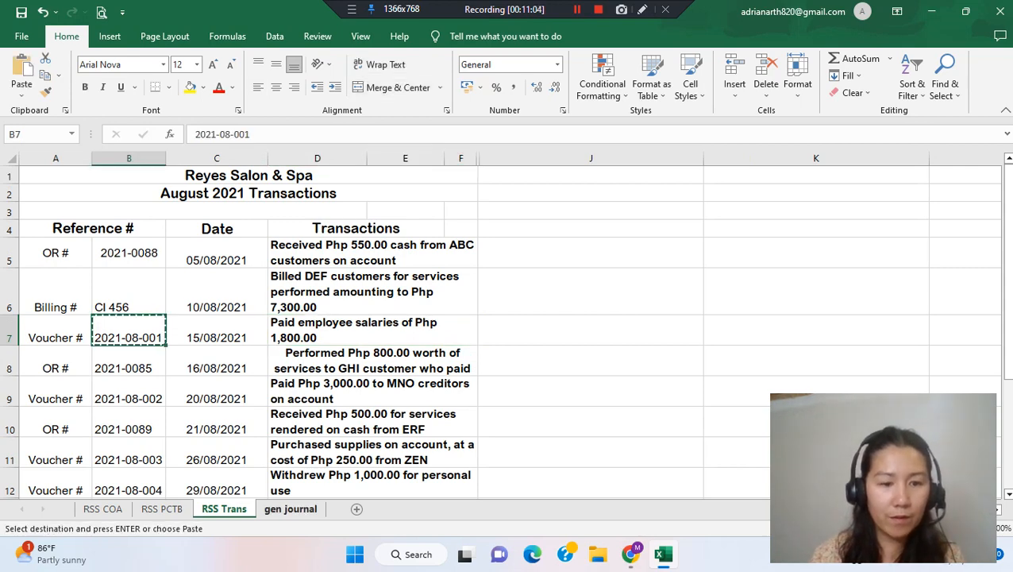
left_click(291, 508)
key("ctrl+v")
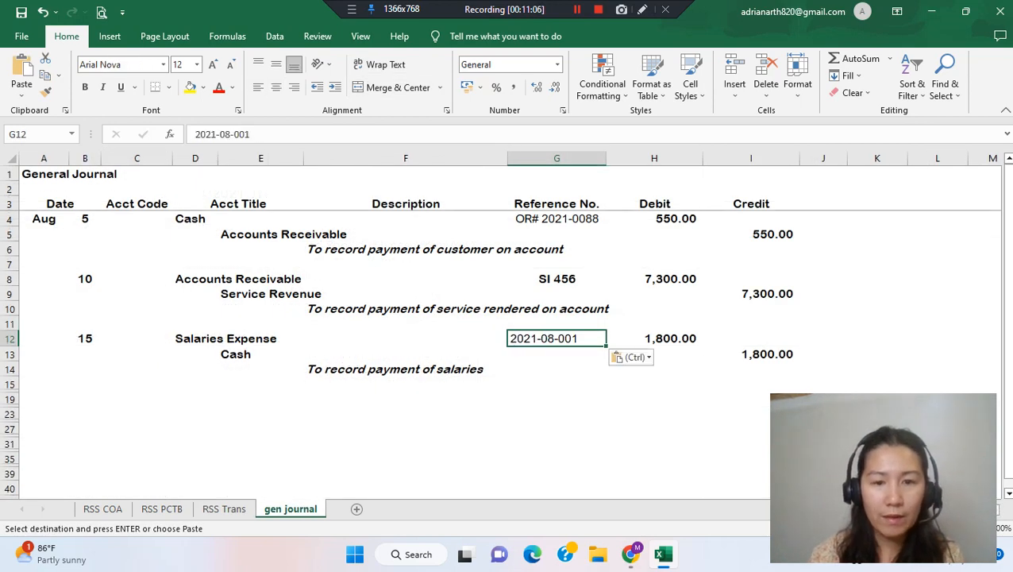
Prefix the voucher number in G12 with "voucher# " and widen column G to fit the full reference
key("F2")
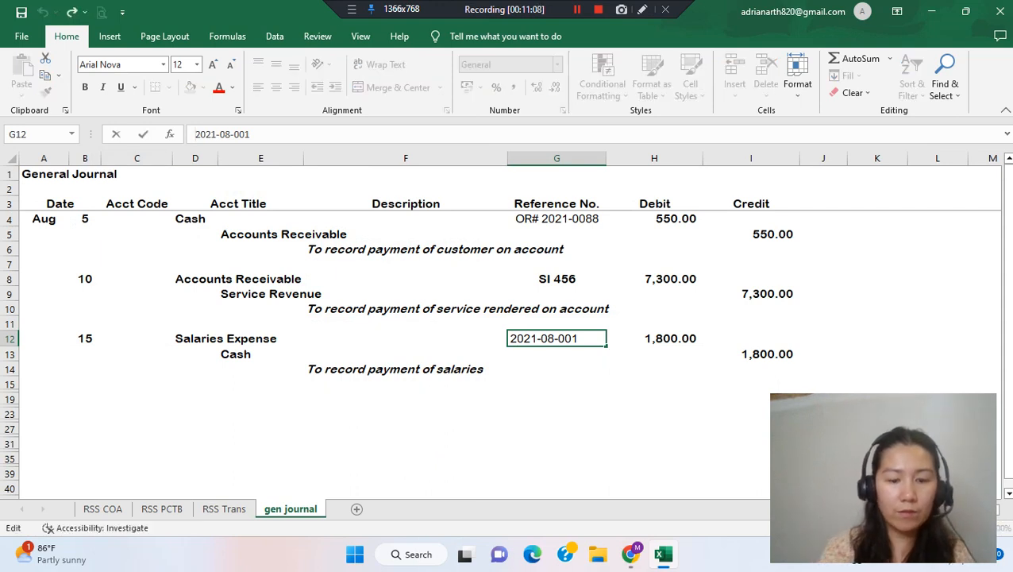
type("voucher")
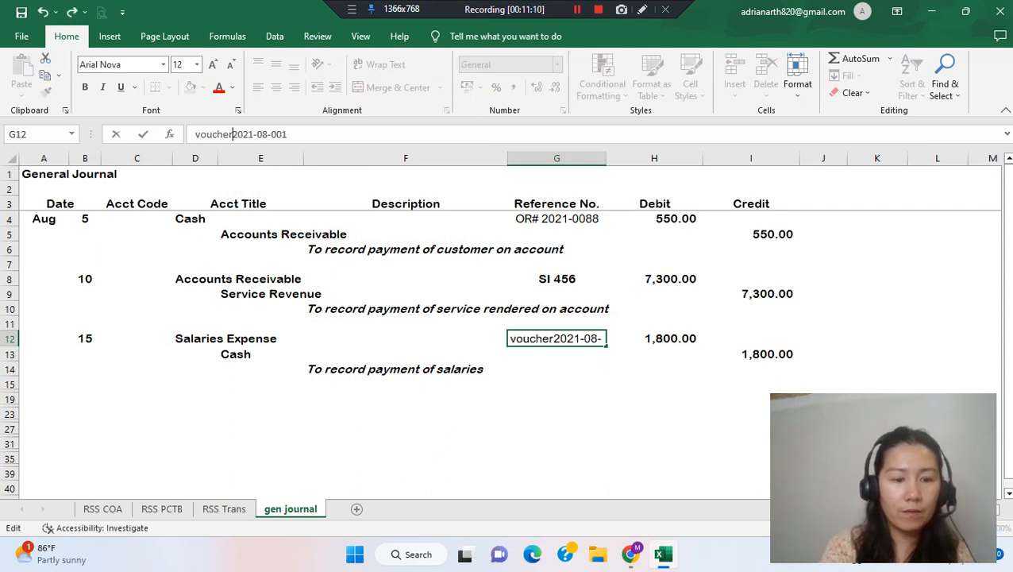
type("#")
key("Return")
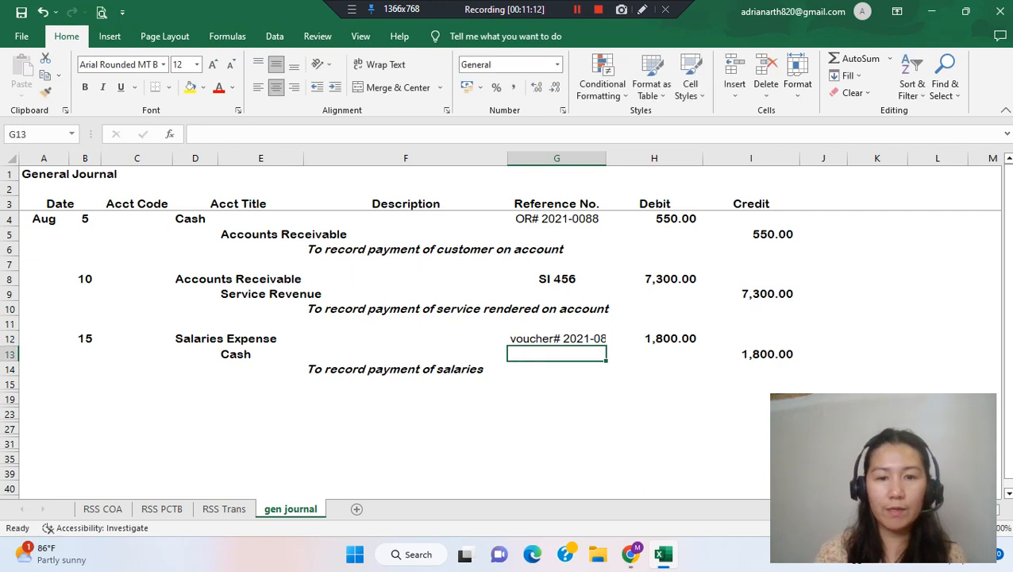
left_click(557, 339)
left_click_drag(606, 158, 643, 158)
Review the August 15 entry's Salaries Expense debit against its Cash credit in the general journal
left_click(689, 339)
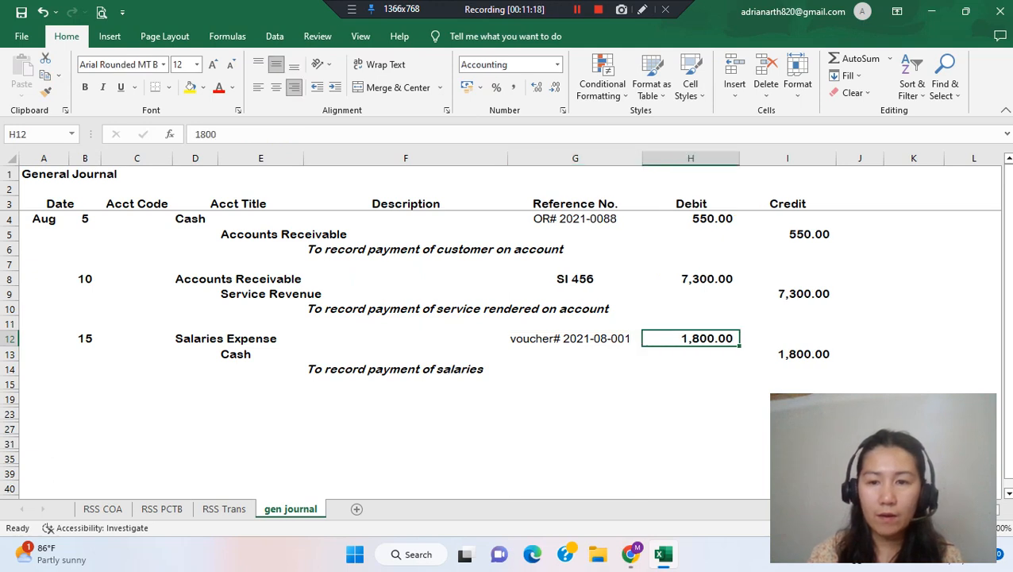
left_click(787, 354)
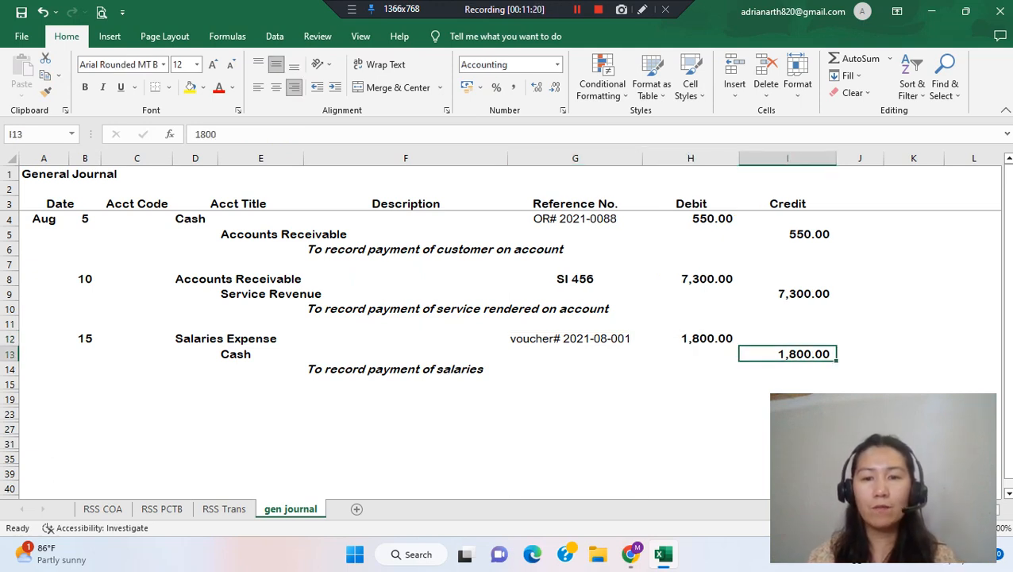
left_click(690, 339)
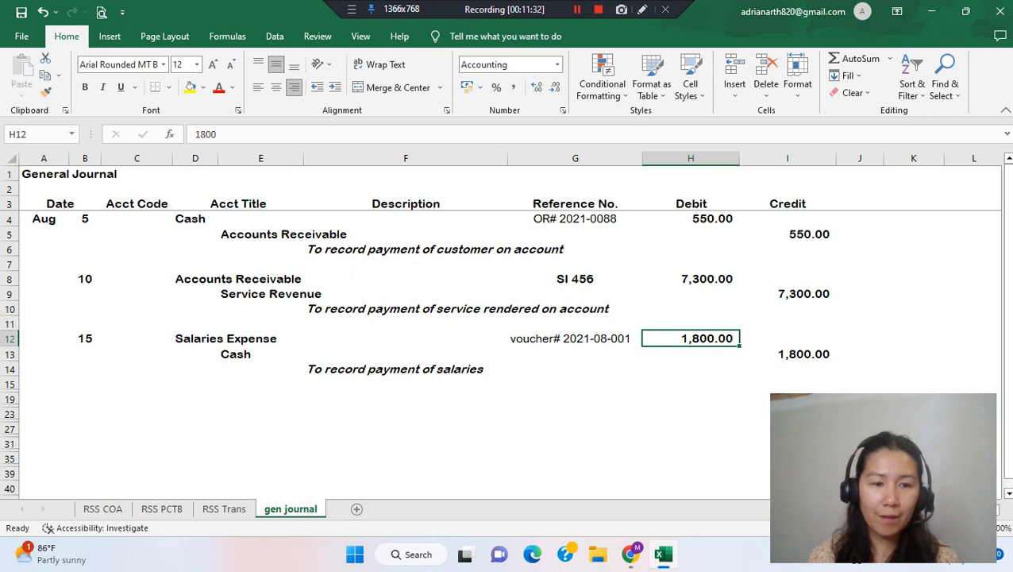
left_click(260, 354)
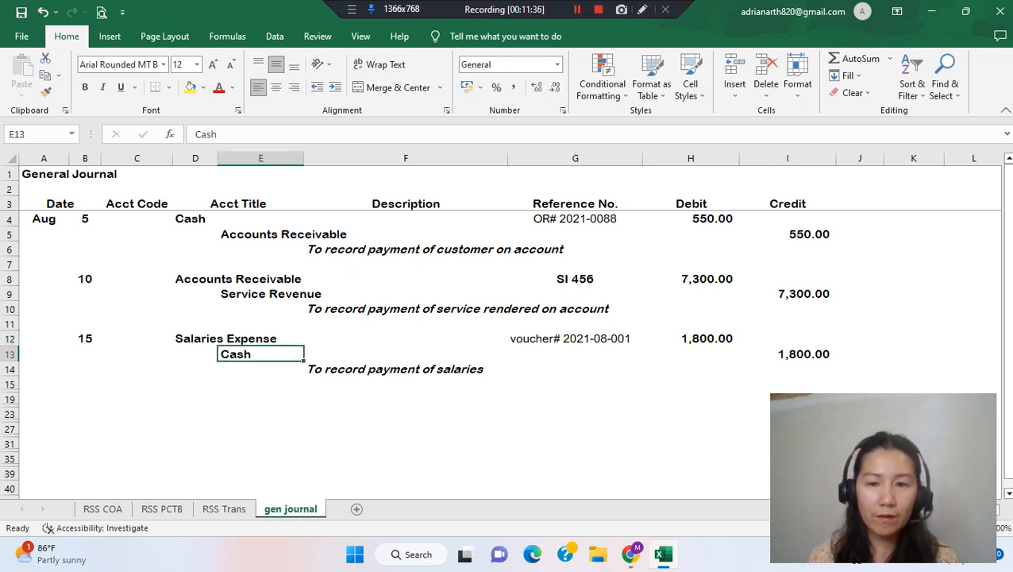
left_click(787, 354)
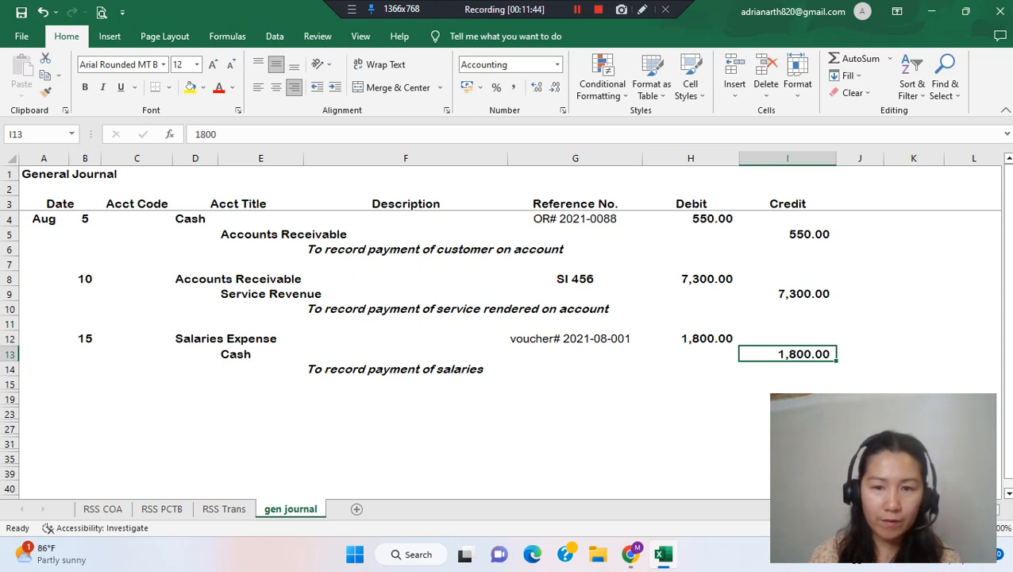
left_click(690, 339)
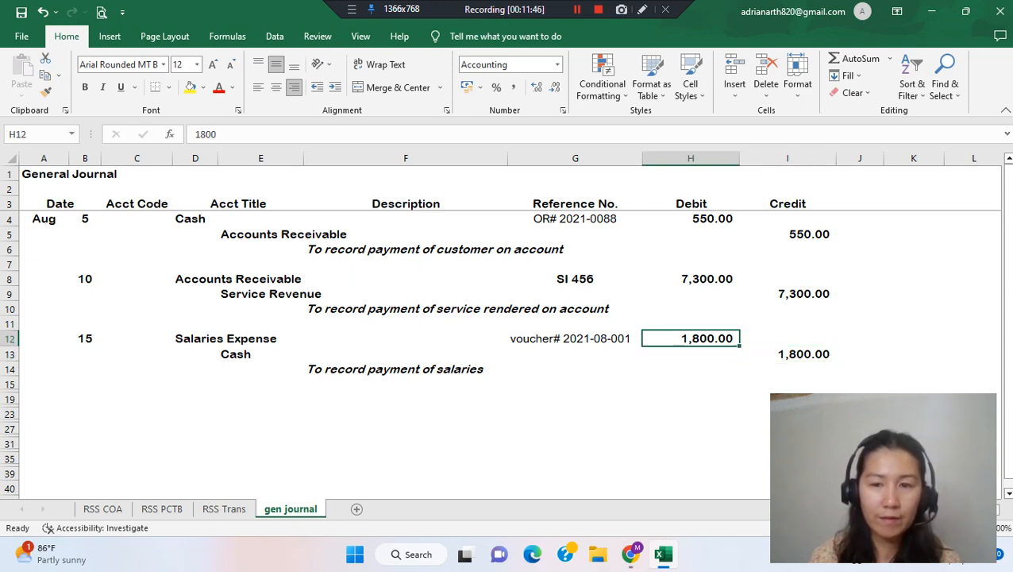
left_click(788, 354)
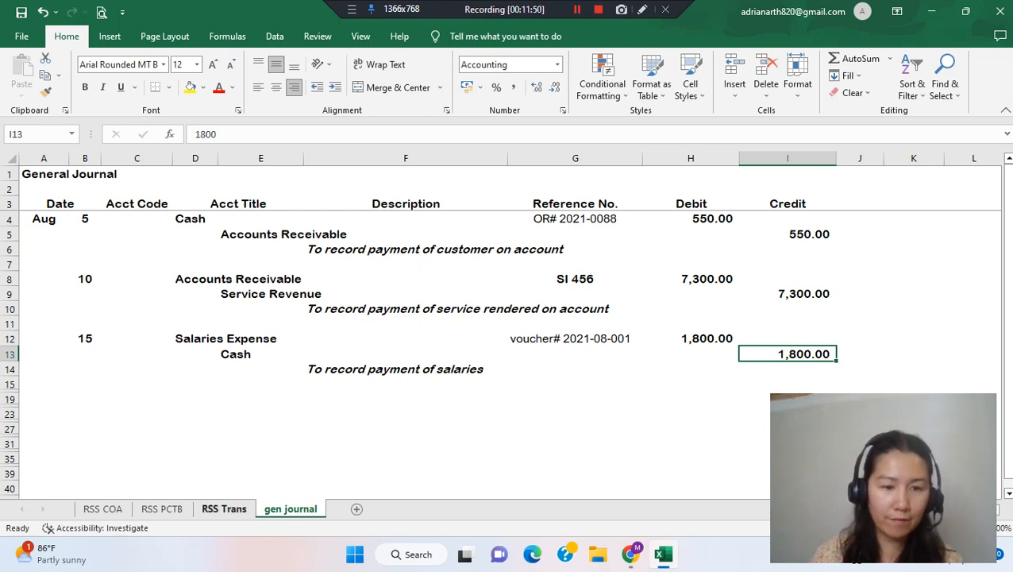
Increase the height of row 8 in RSS Trans to fit the full text of the 16/08/2021 transaction
left_click(224, 509)
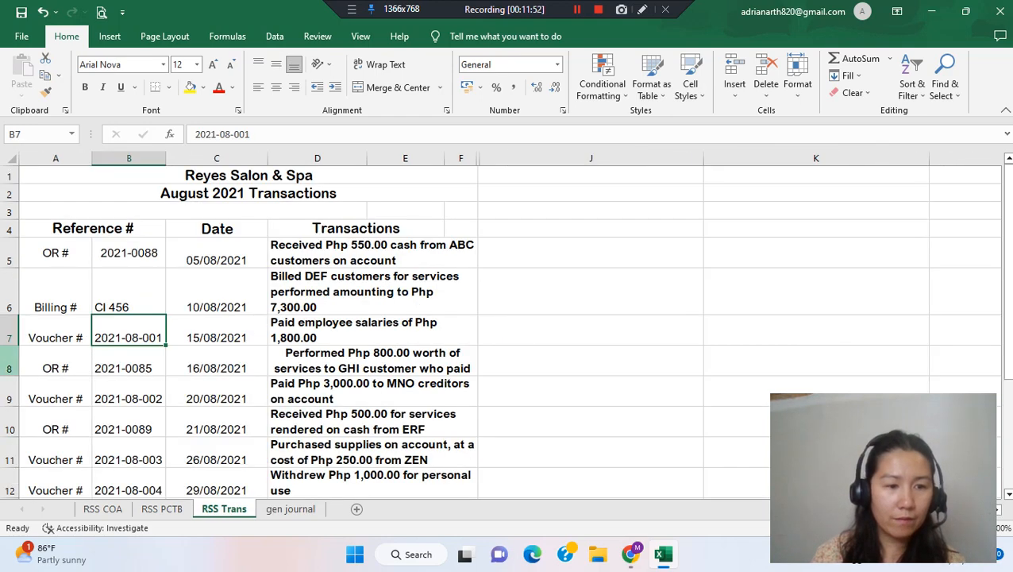
left_click(10, 361)
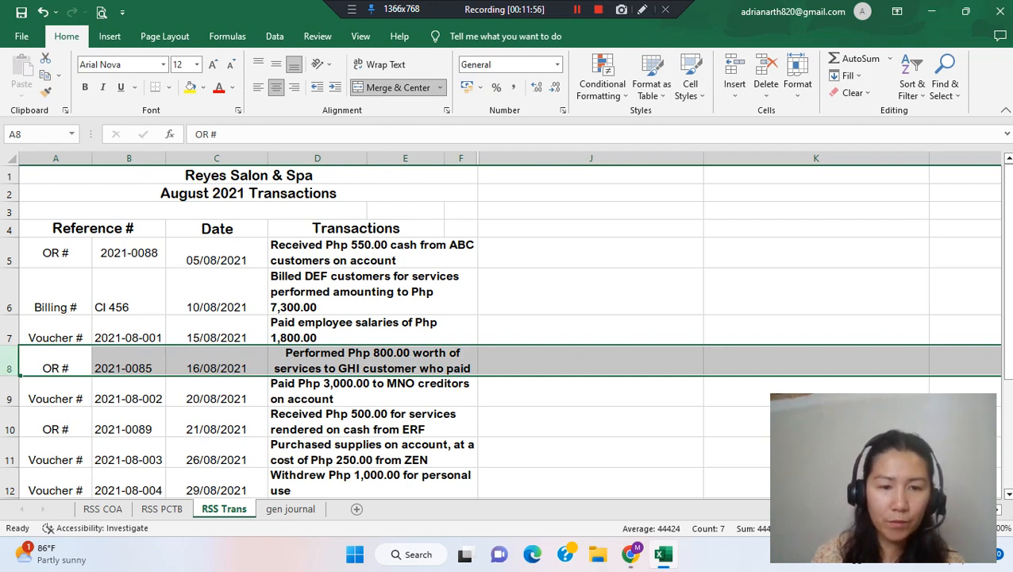
left_click(373, 361)
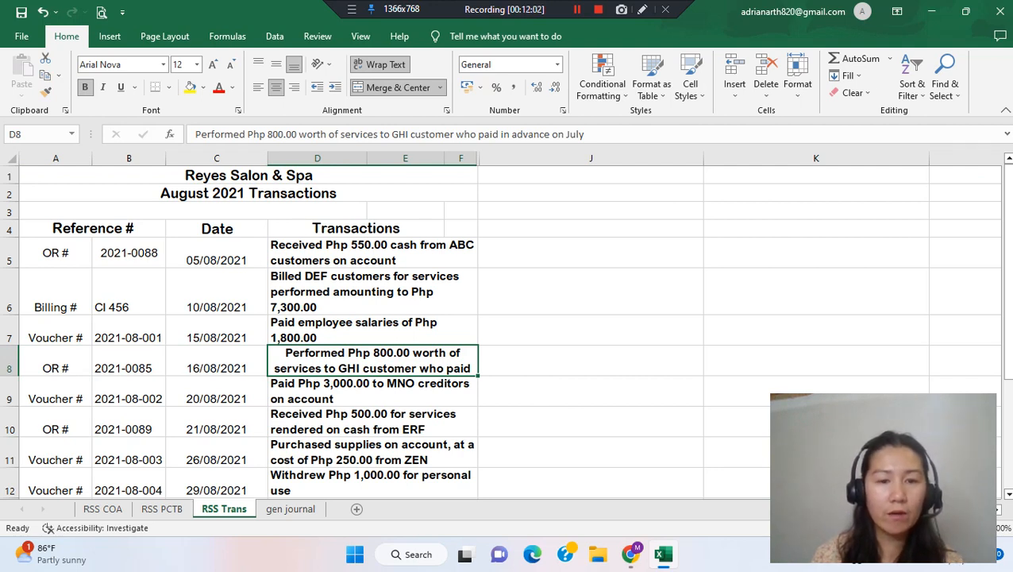
left_click_drag(10, 376, 10, 391)
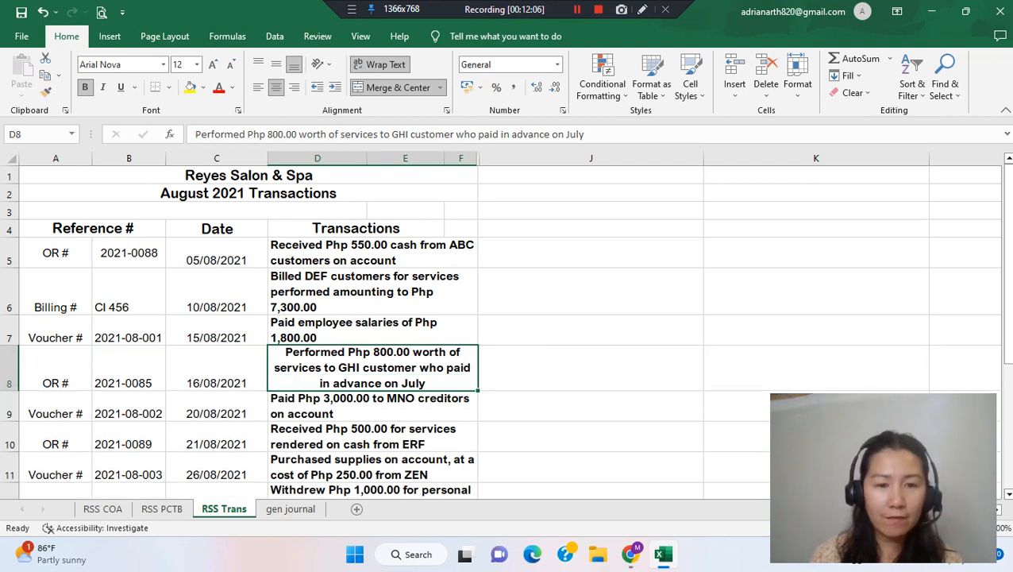
left_click(591, 367)
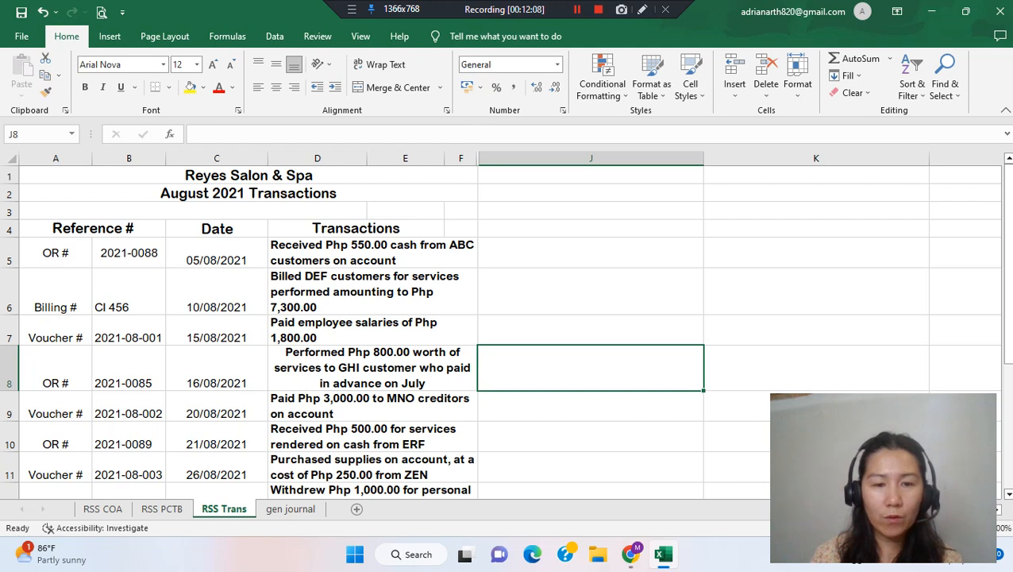
Study the 16/08/2021 transaction and compare Accounts Payable, Unearned Revenue and Service Revenue in the RSS COA chart of accounts
left_click(372, 367)
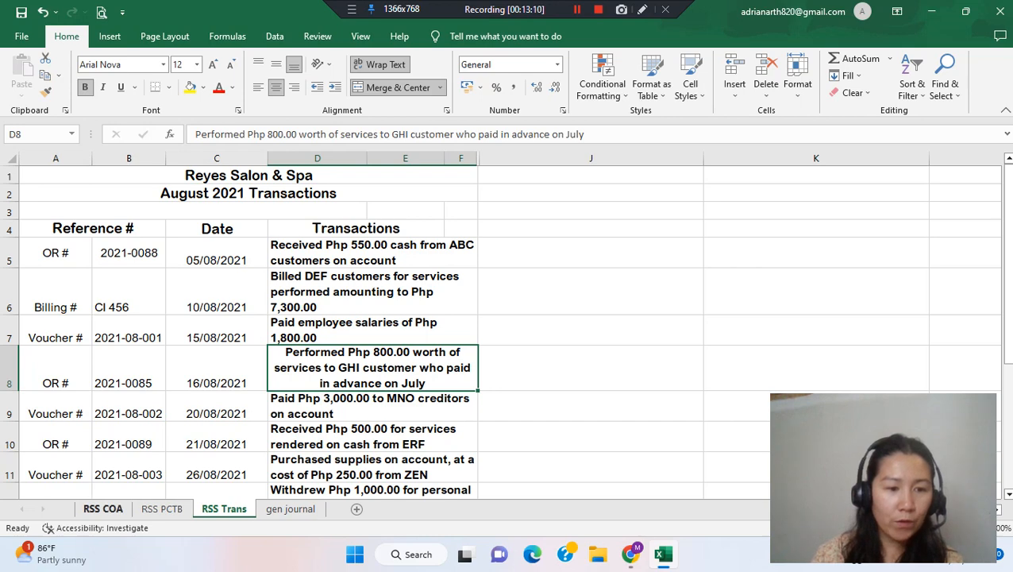
left_click(103, 508)
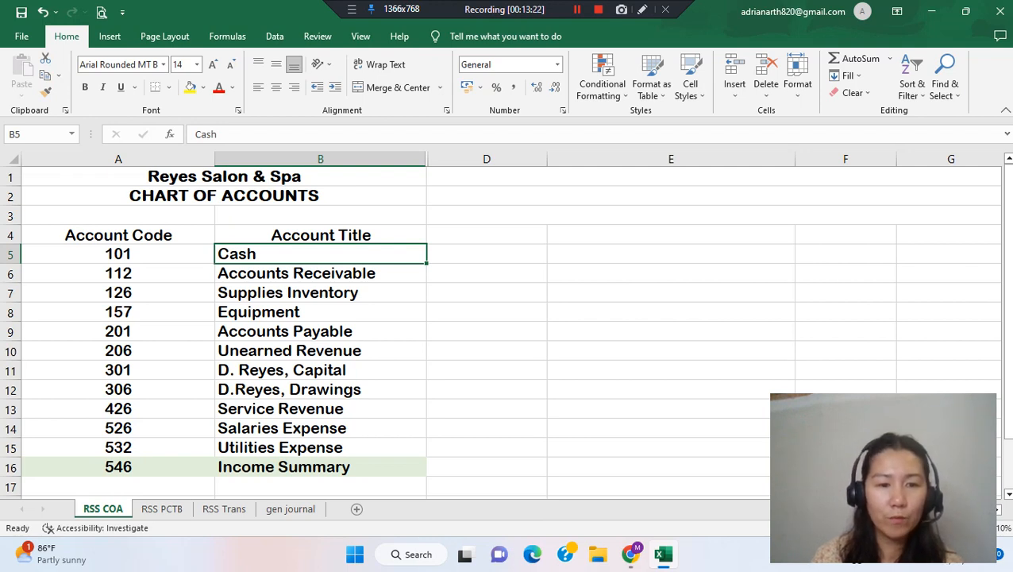
left_click_drag(318, 331, 317, 351)
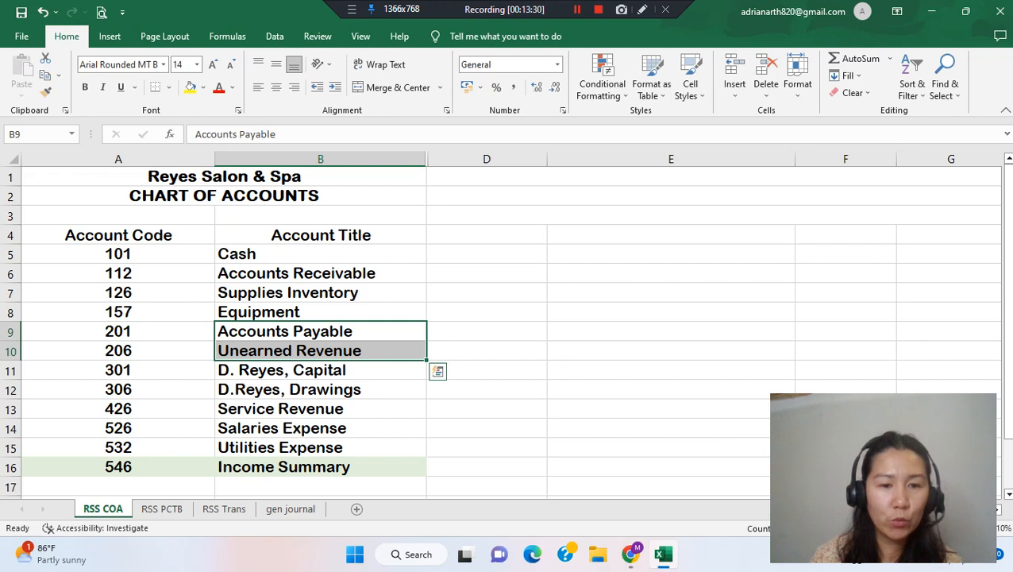
left_click(321, 350)
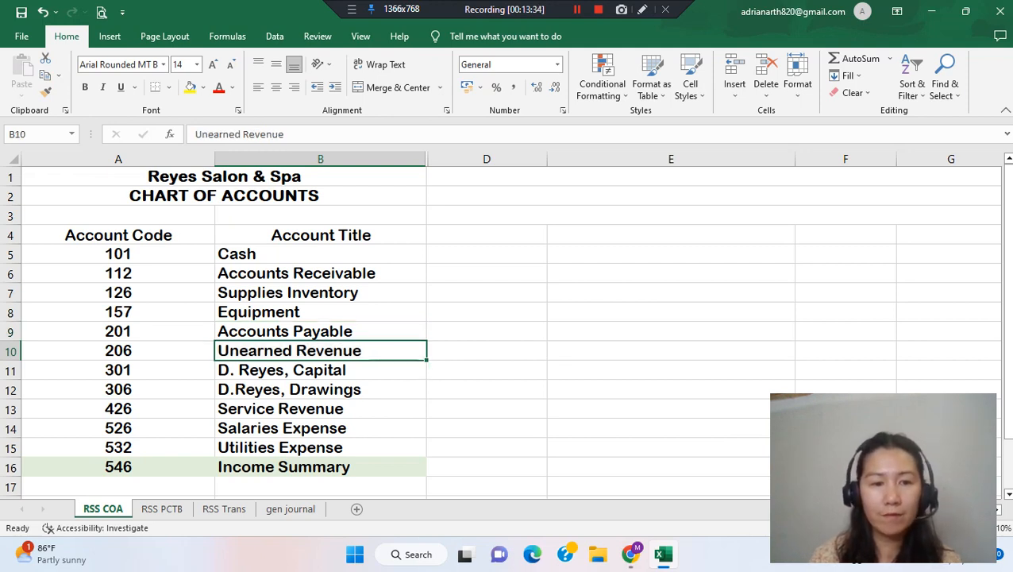
left_click(320, 331)
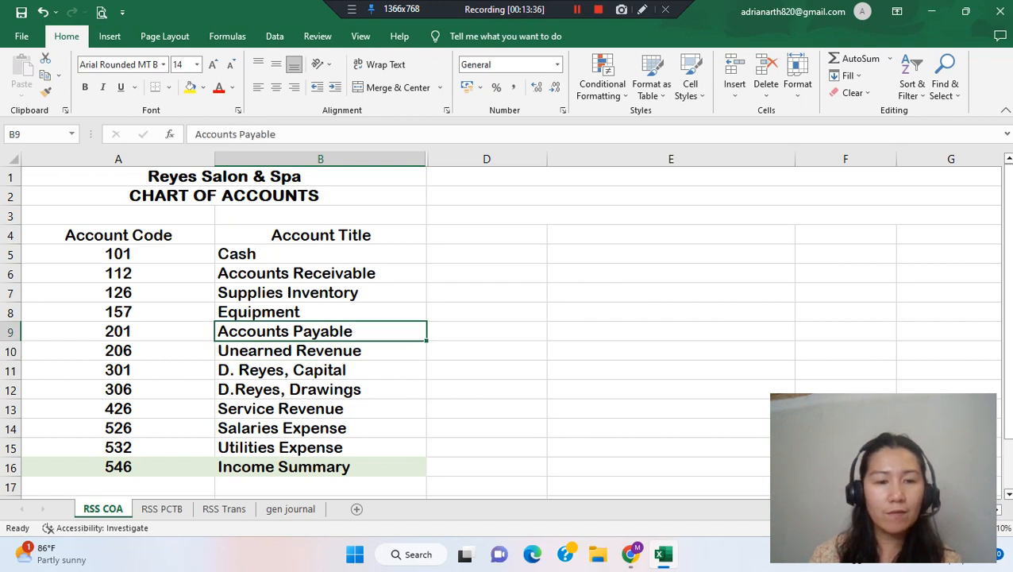
left_click(321, 350)
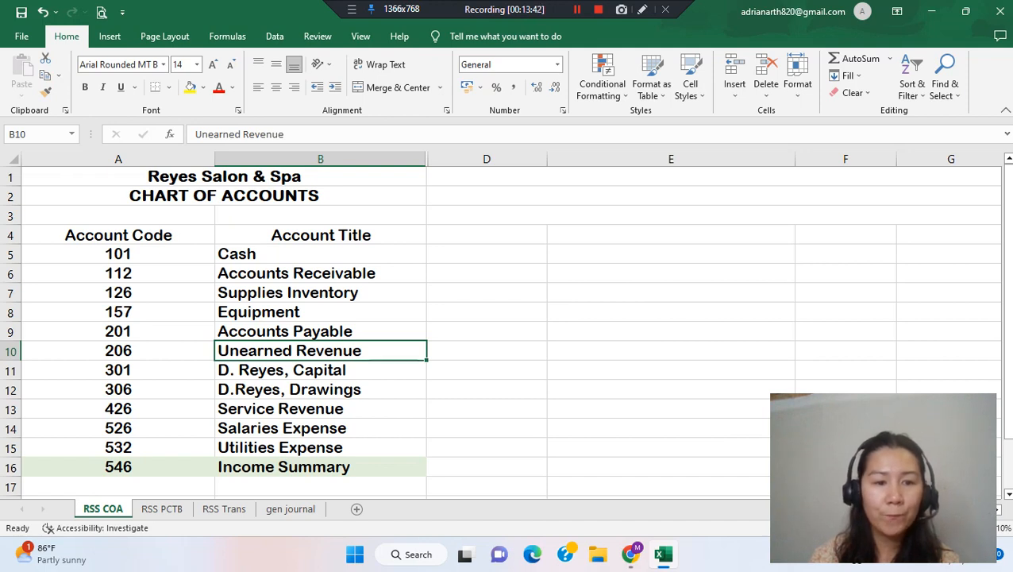
left_click(320, 409)
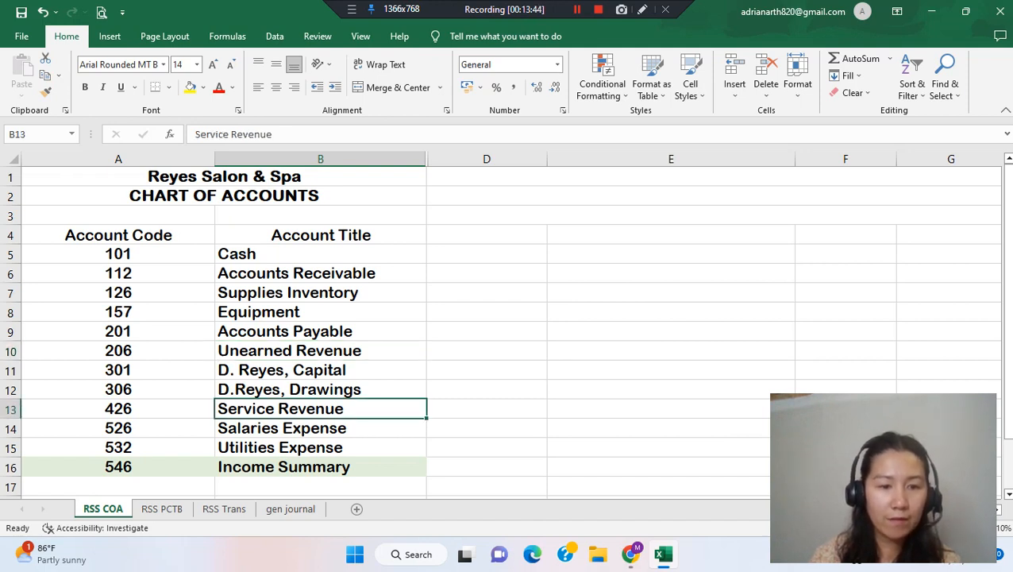
left_click(224, 508)
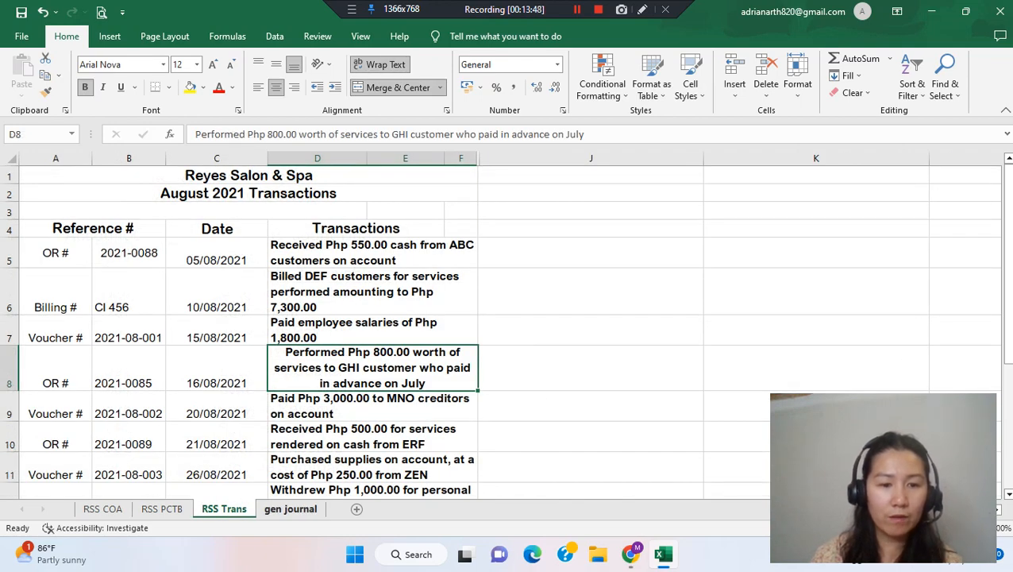
Unhide rows 16 to 18 of the gen journal sheet, which hold the August 16 entry
left_click(291, 508)
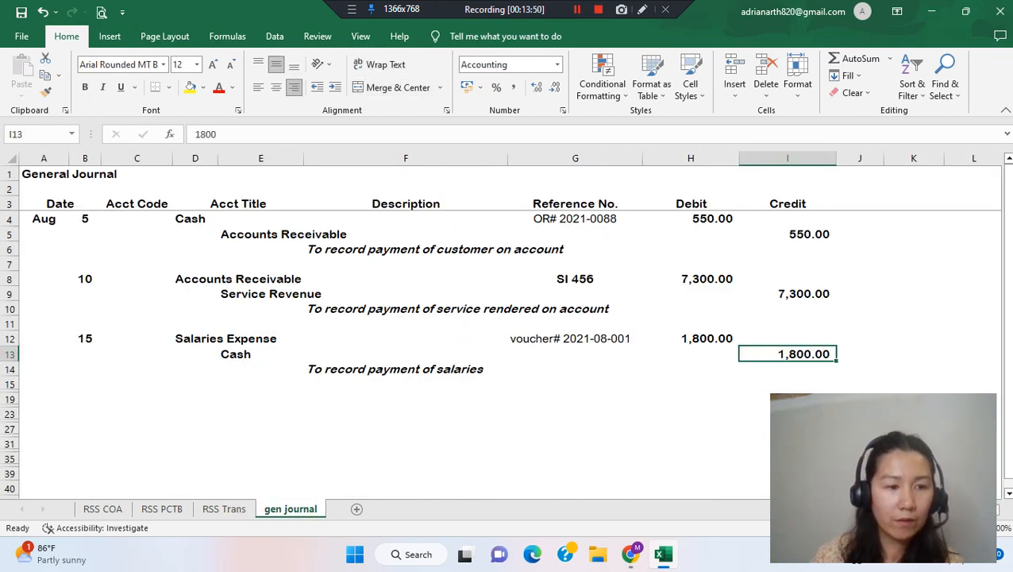
double_click(10, 391)
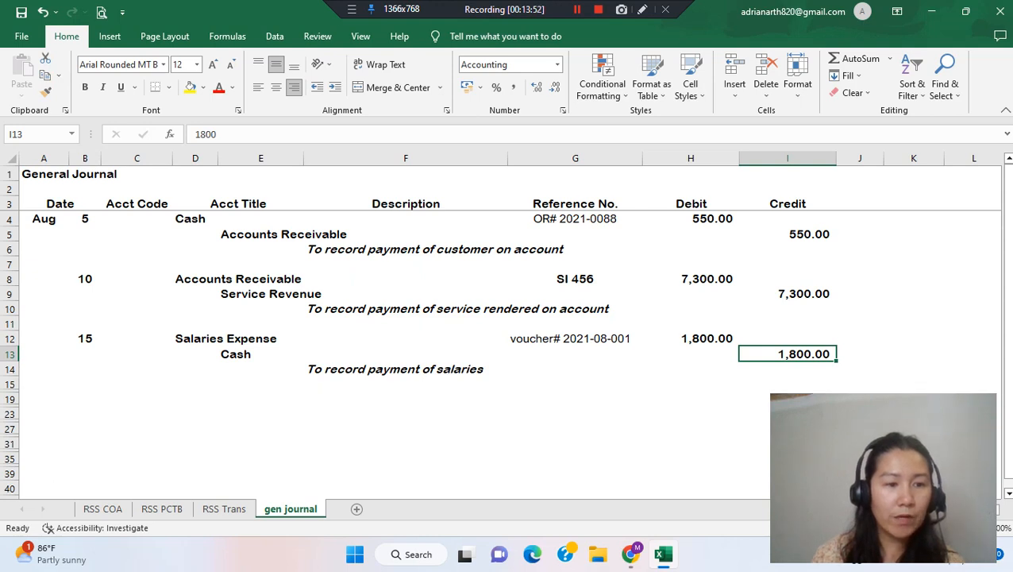
double_click(10, 391)
double_click(9, 389)
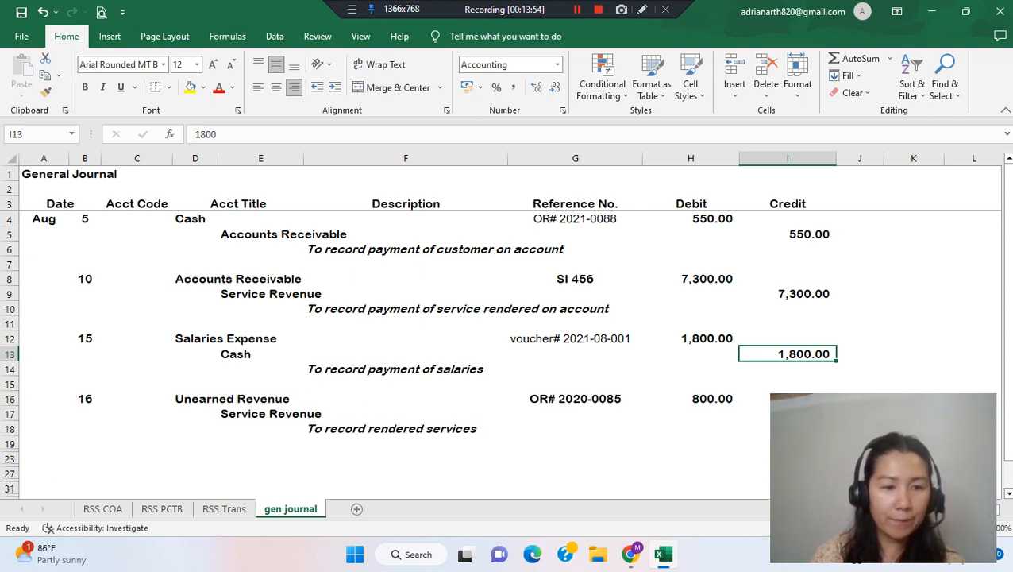
Review the August 16 entry in the general journal: date, account titles, description, reference number, debit and credit
left_click(85, 398)
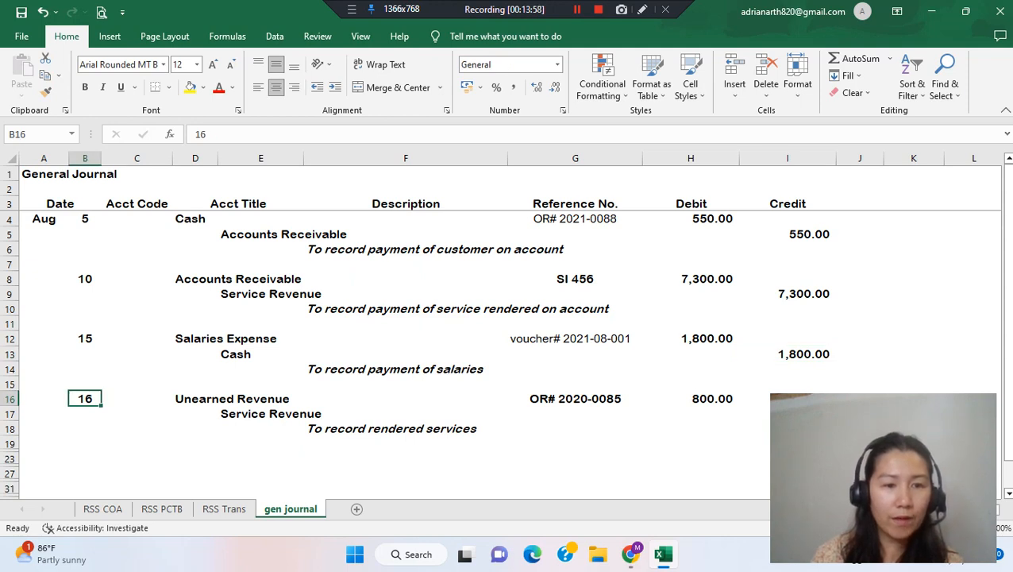
left_click(214, 398)
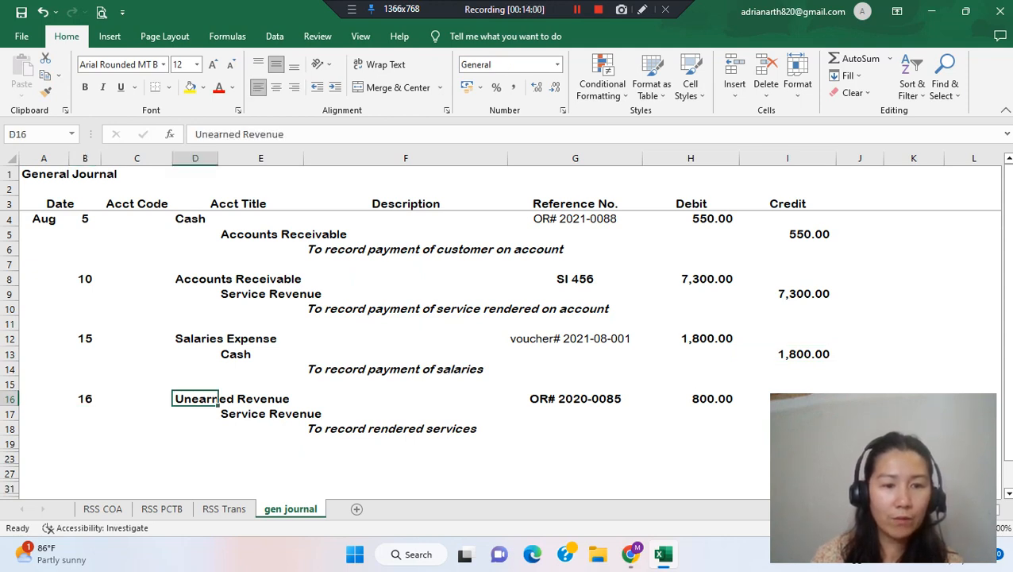
left_click(302, 414)
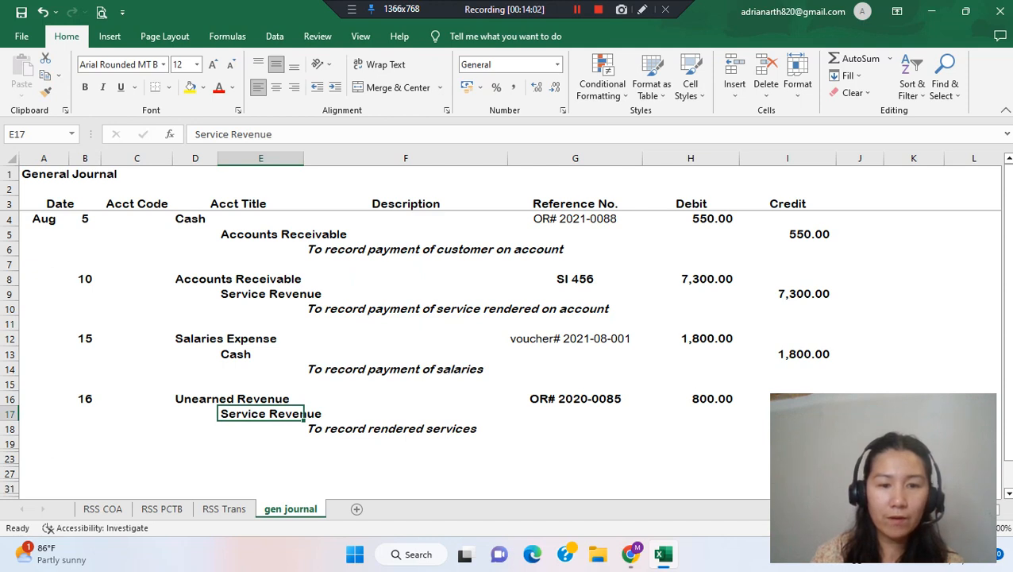
left_click(391, 429)
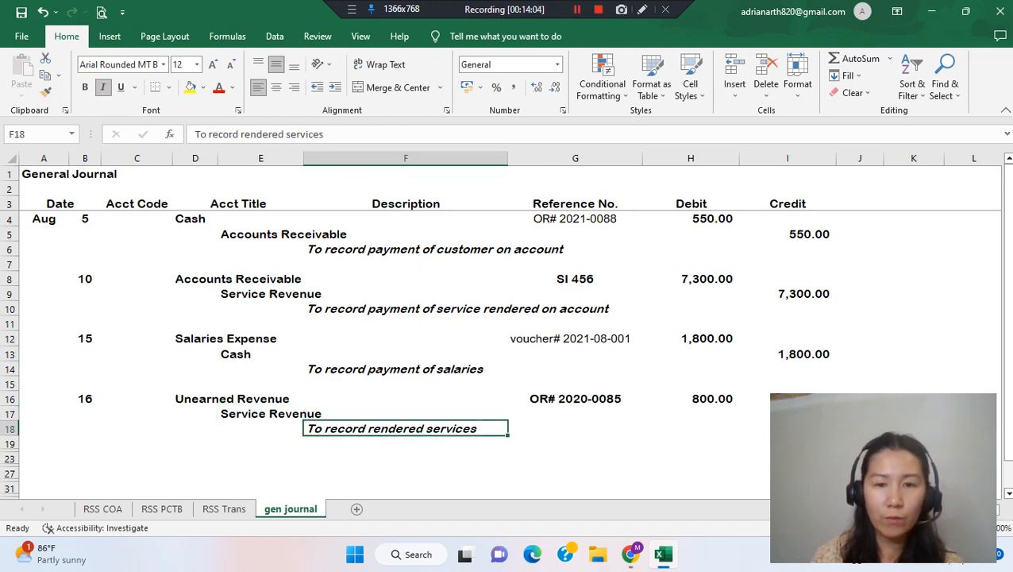
left_click(575, 398)
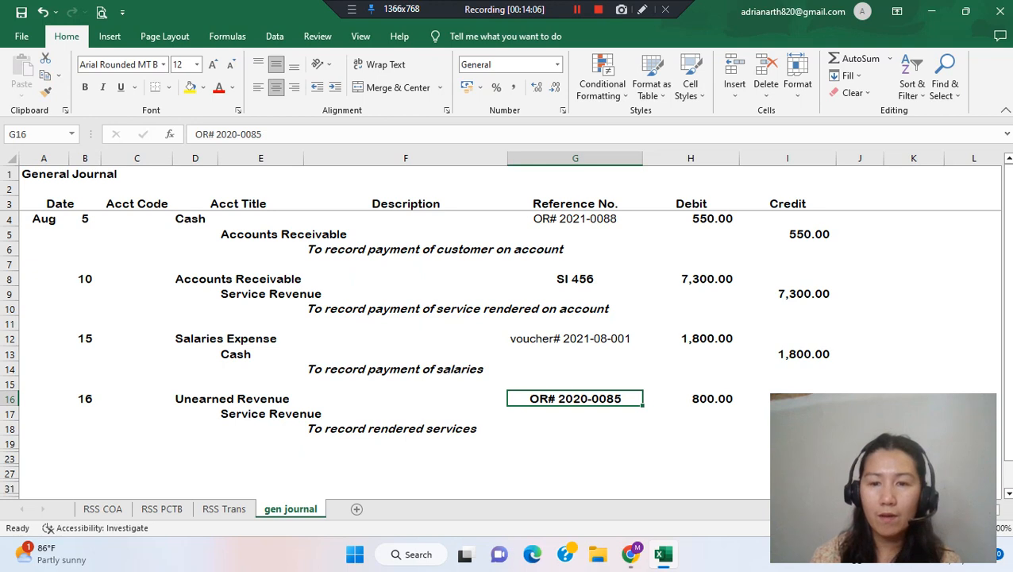
left_click(691, 399)
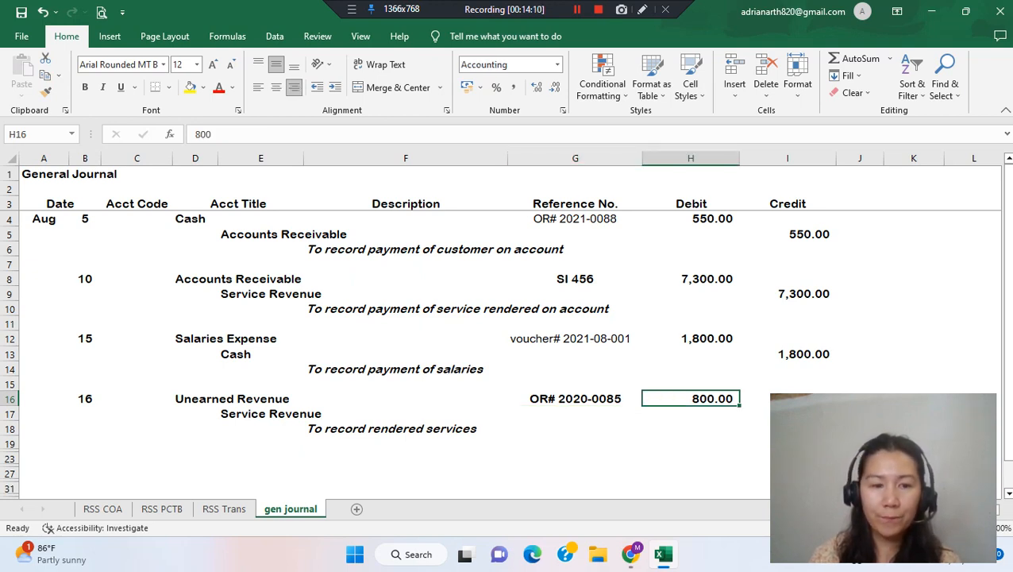
left_click(788, 414)
Match the August 16 entry's Unearned Revenue debit with its Service Revenue credit
left_click(215, 399)
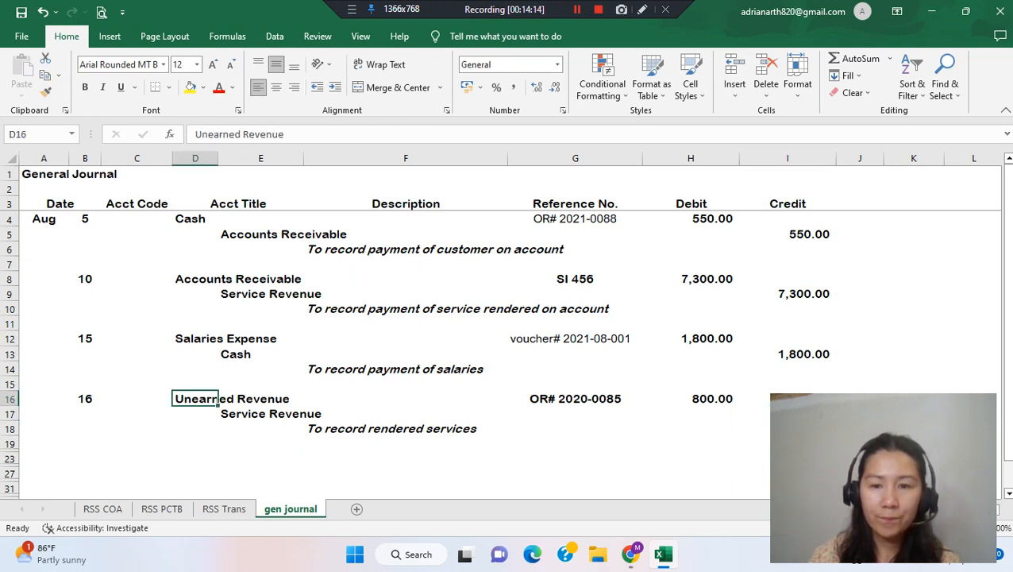
left_click(691, 398)
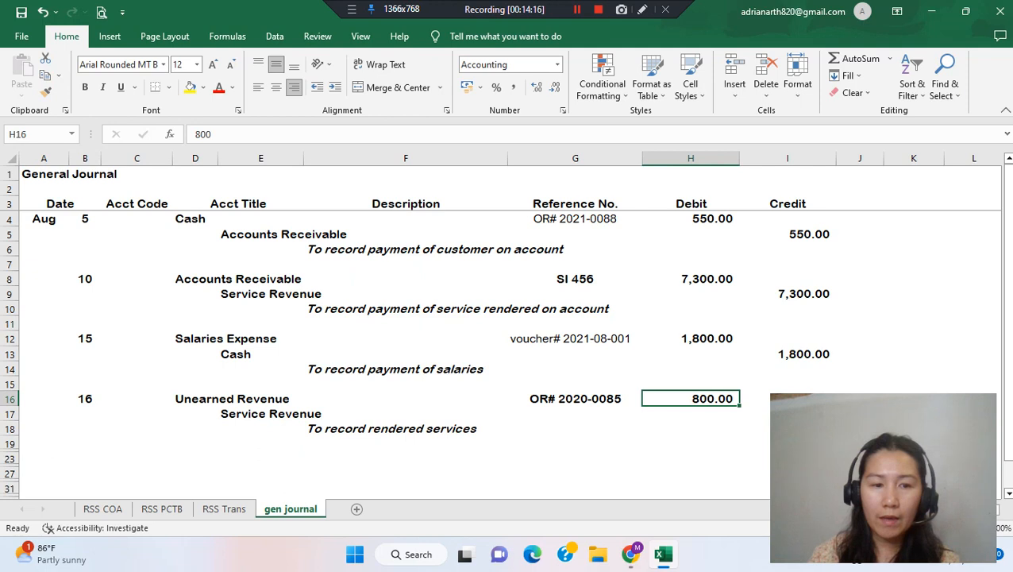
left_click(260, 414)
left_click(786, 428)
left_click(786, 413)
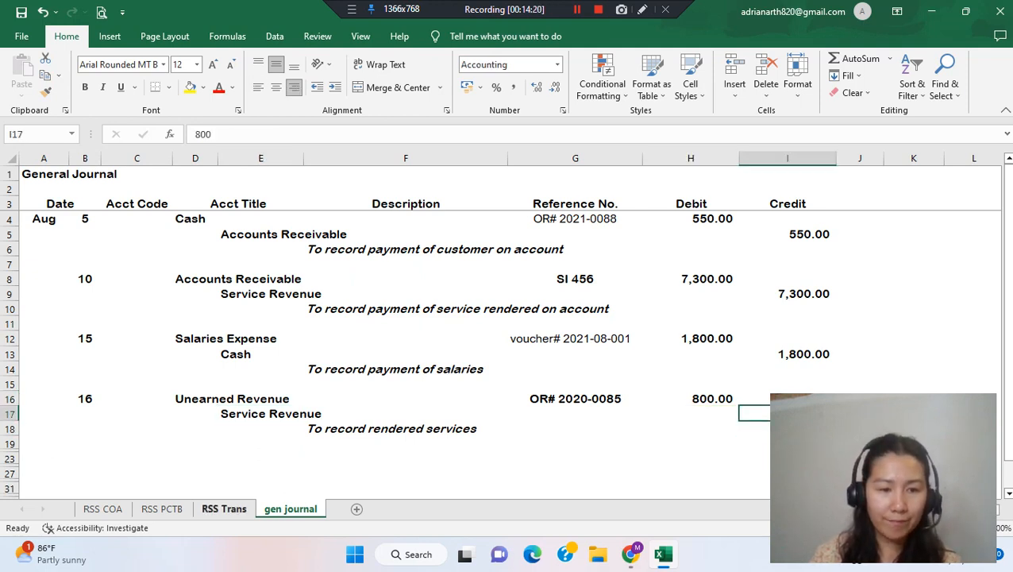
Read the 20/08/2021 transaction in RSS Trans about the payment to MNO creditors on account
left_click(224, 508)
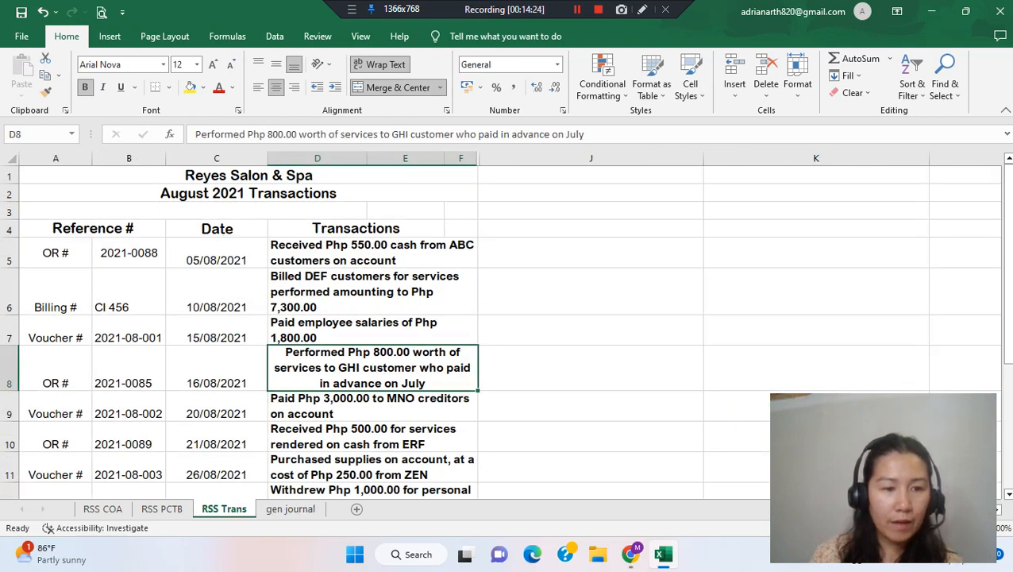
left_click(10, 409)
scroll(508, 326, "down", 2)
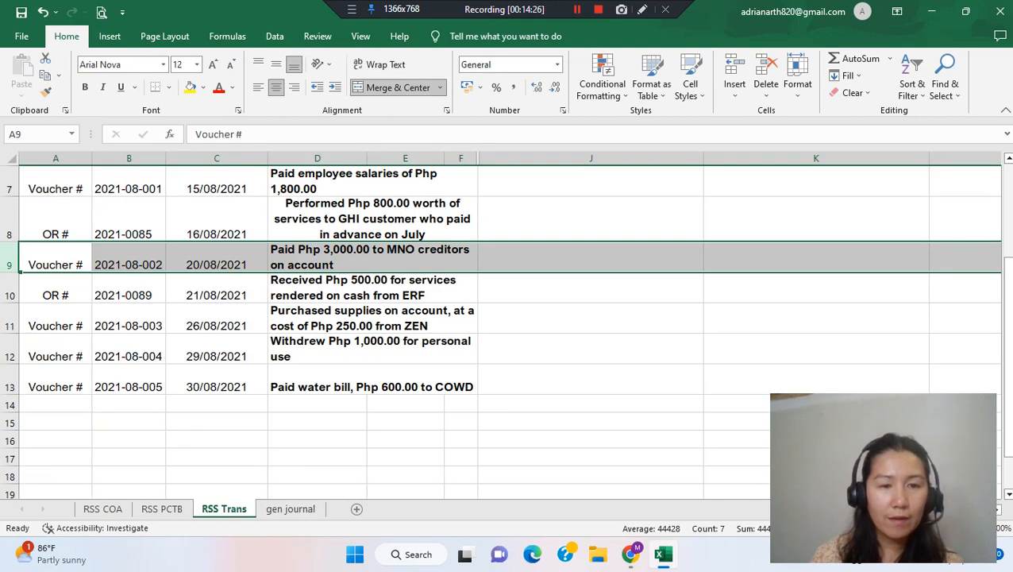
left_click(373, 257)
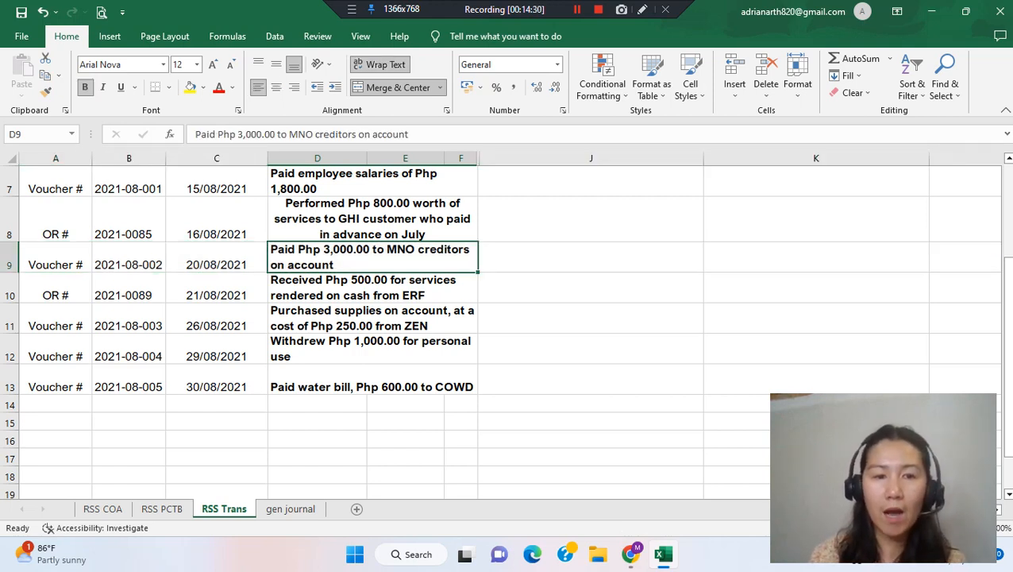
left_click(372, 287)
left_click(372, 257)
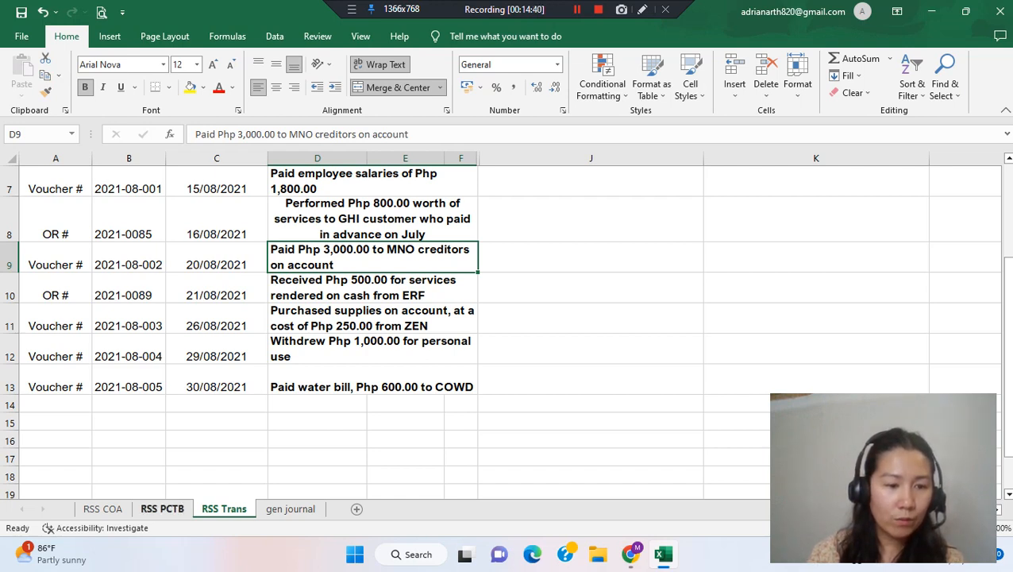
Identify Cash and Accounts Payable in the RSS COA chart of accounts as the accounts affected by the 20/08/2021 transaction
left_click(103, 508)
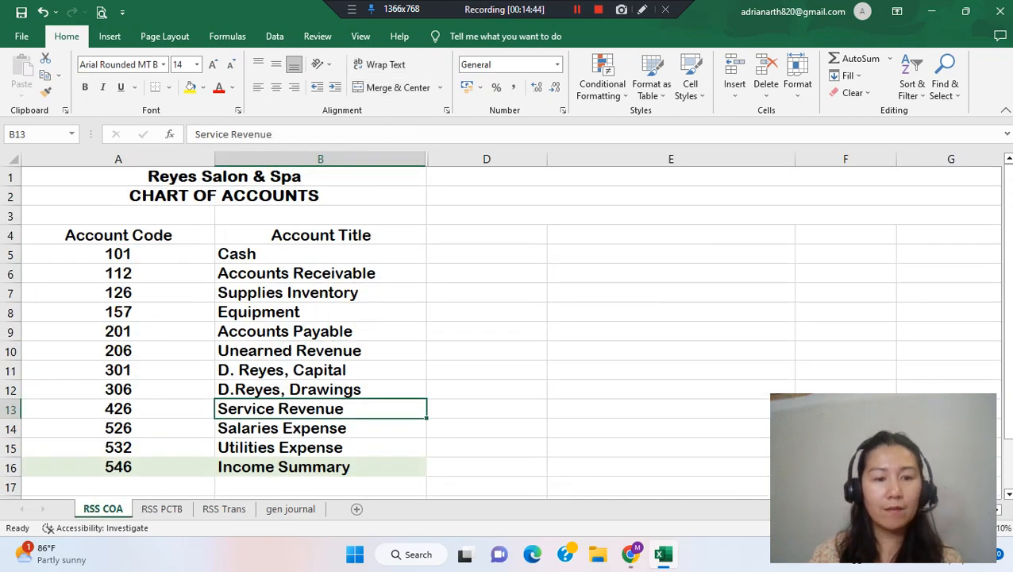
left_click(224, 508)
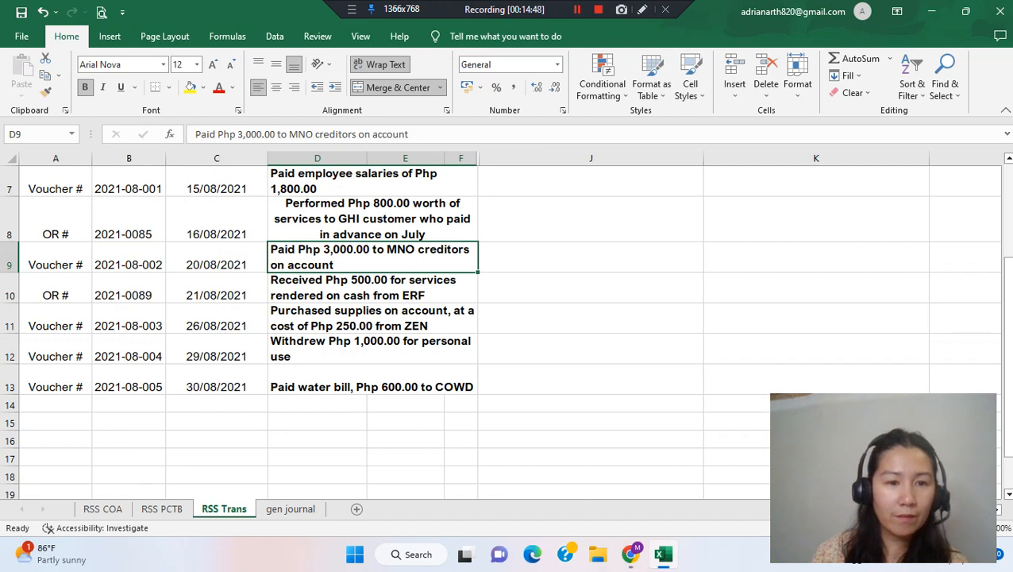
left_click(104, 508)
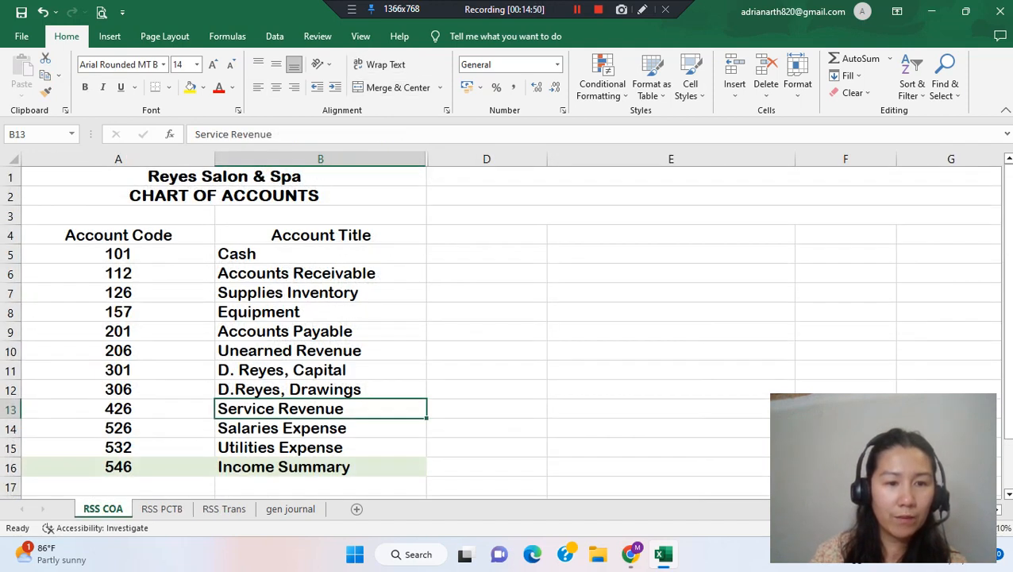
left_click(320, 254)
left_click(224, 509)
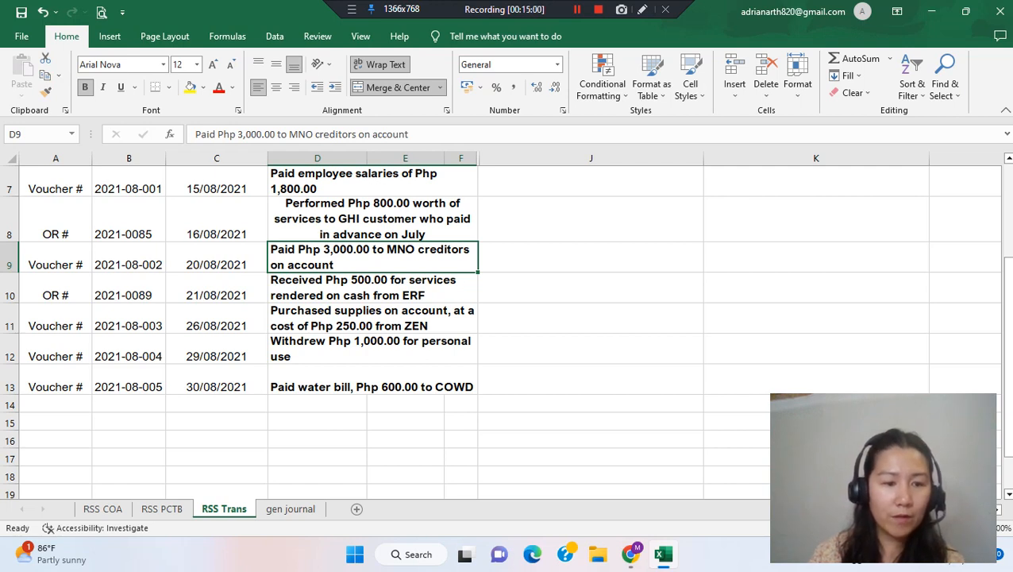
left_click(103, 509)
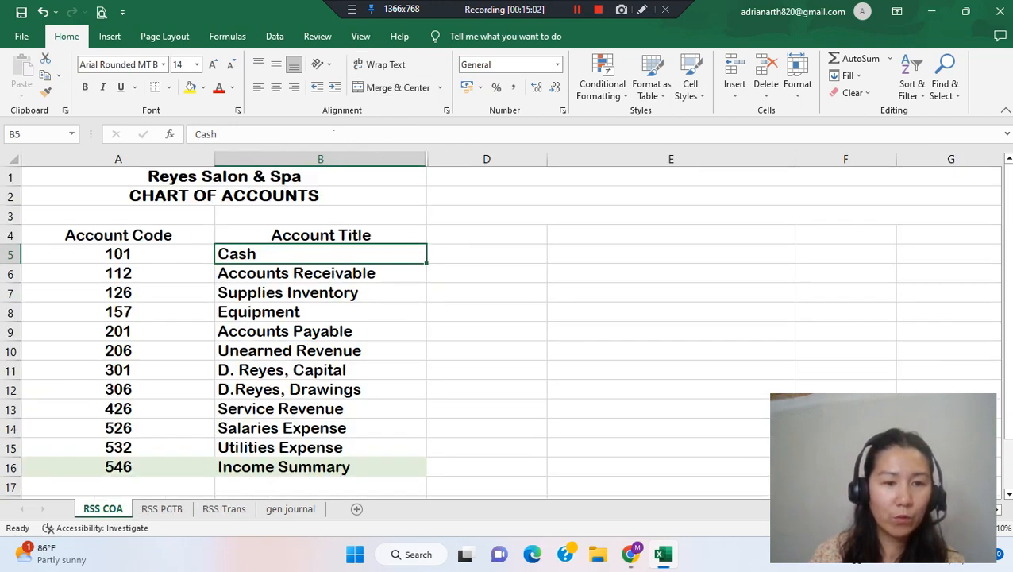
left_click(320, 331)
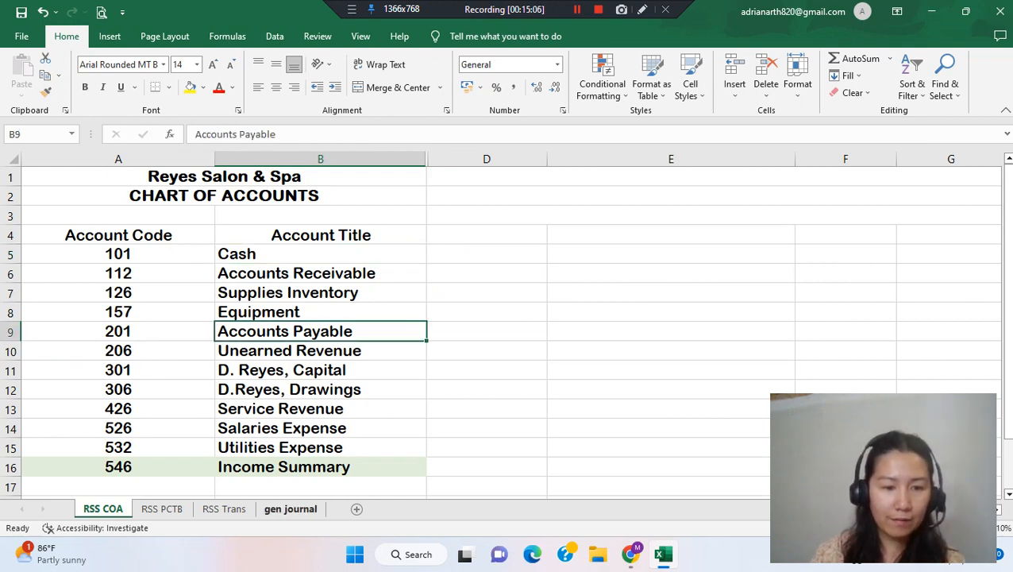
Unhide rows 20 to 22 of the gen journal sheet, which hold the August 20 entry
left_click(291, 508)
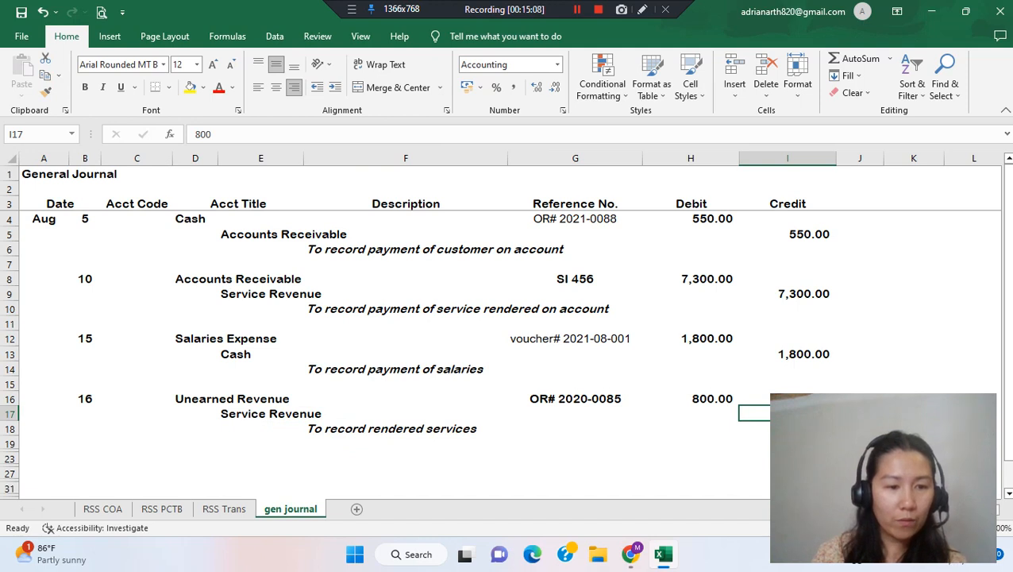
scroll(505, 342, "down", 4)
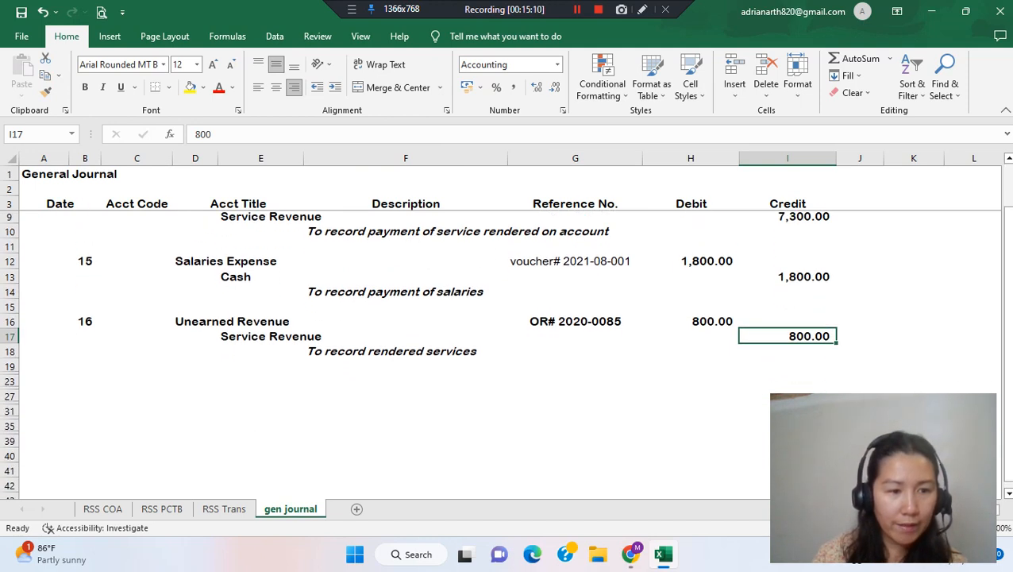
double_click(10, 271)
double_click(9, 271)
double_click(10, 270)
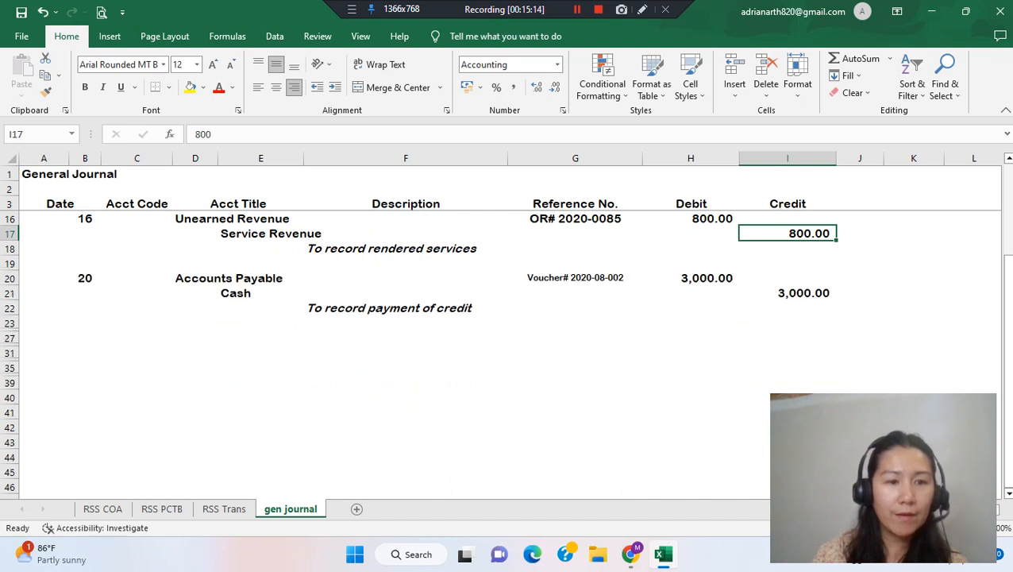
Review the August 20 entry's account titles, description, voucher reference, debit and credit in the general journal
left_click(196, 278)
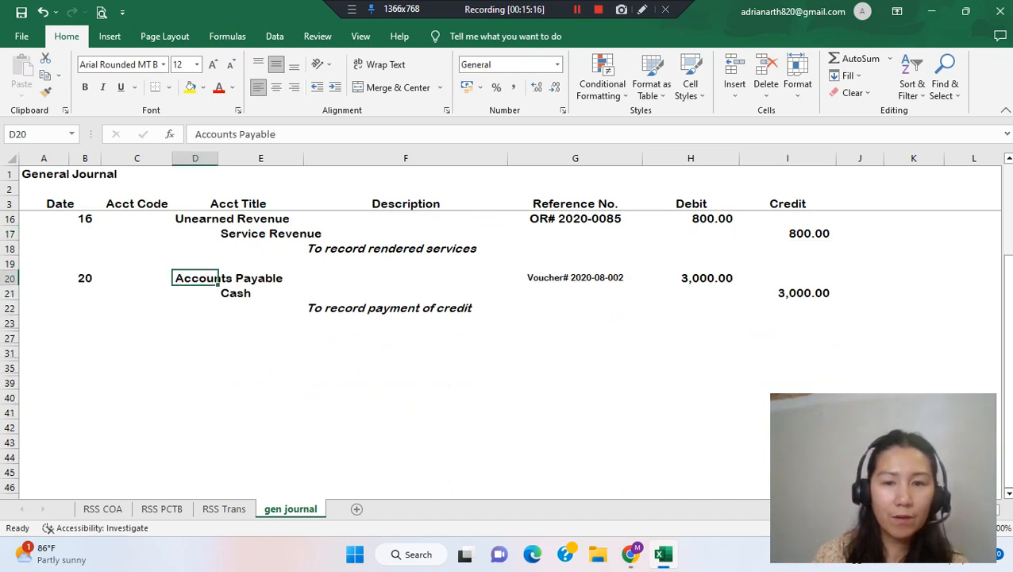
left_click(260, 293)
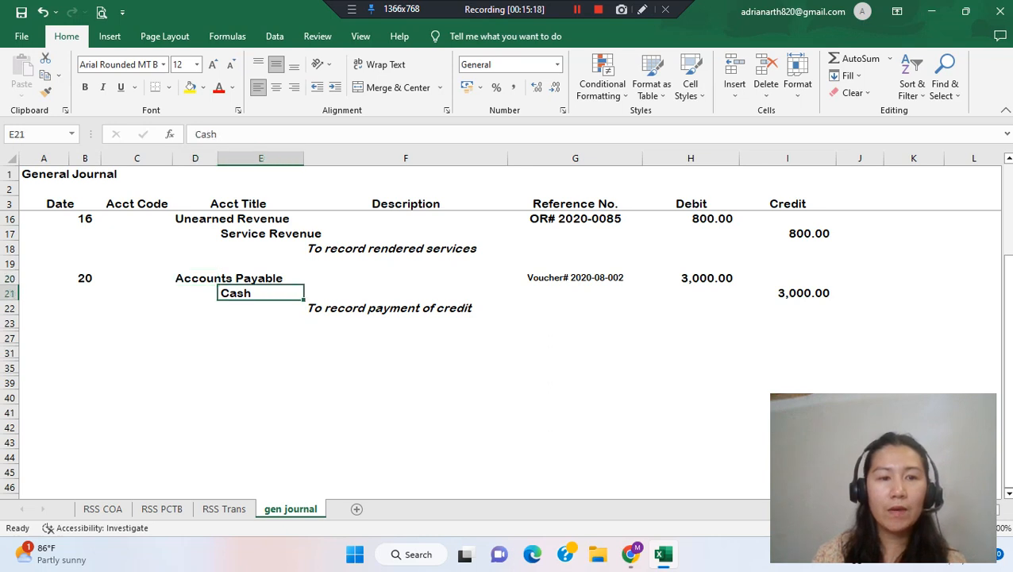
left_click(406, 309)
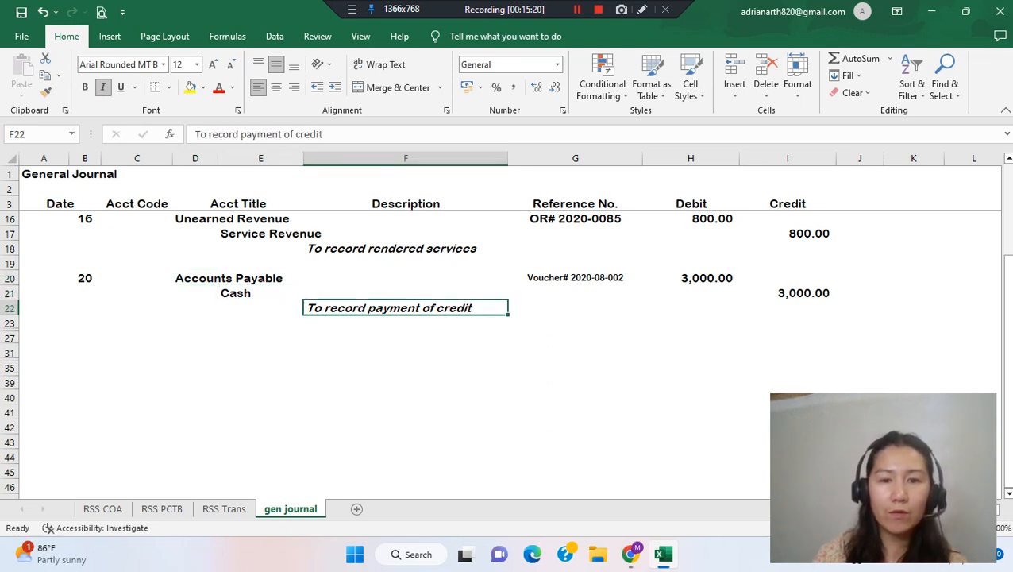
left_click(574, 278)
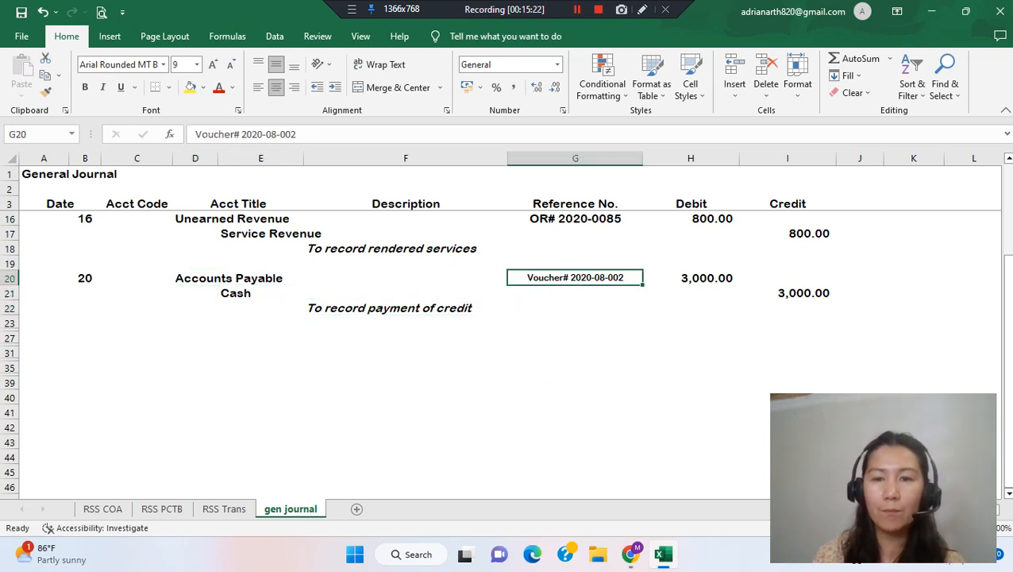
left_click(691, 278)
left_click(788, 293)
left_click(691, 278)
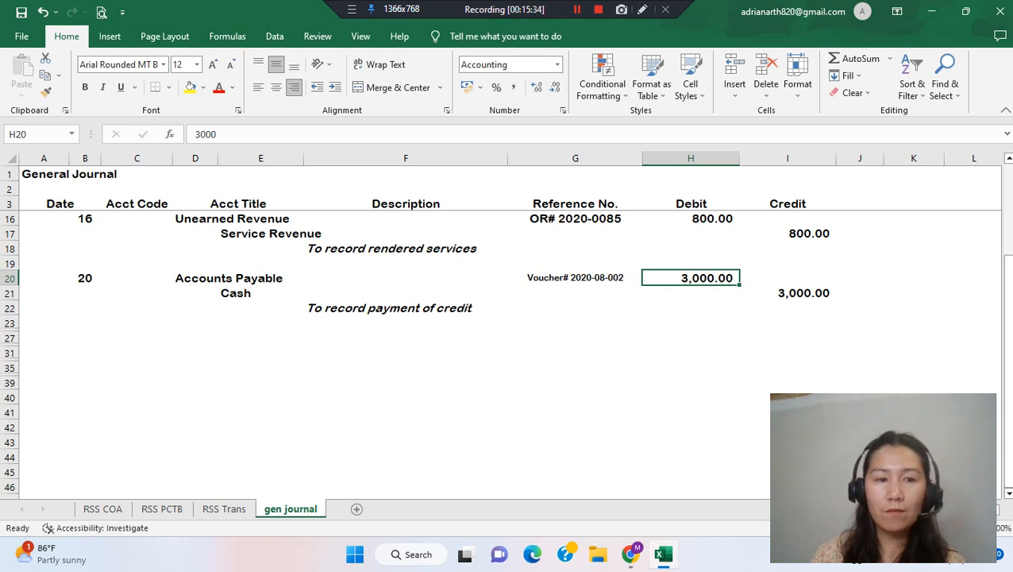
Match the August 20 entry's Accounts Payable debit with its Cash credit
left_click(195, 277)
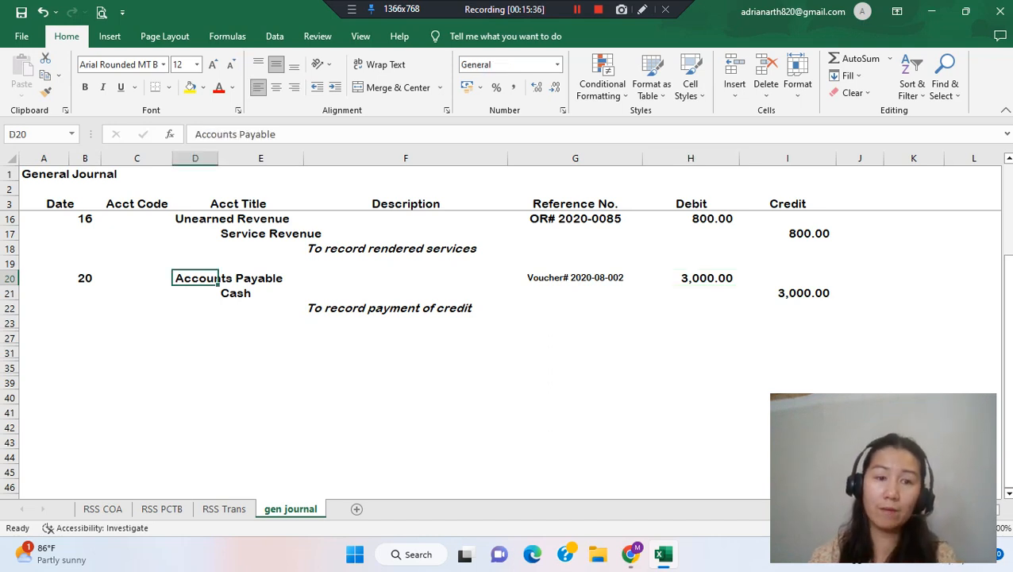
left_click(690, 278)
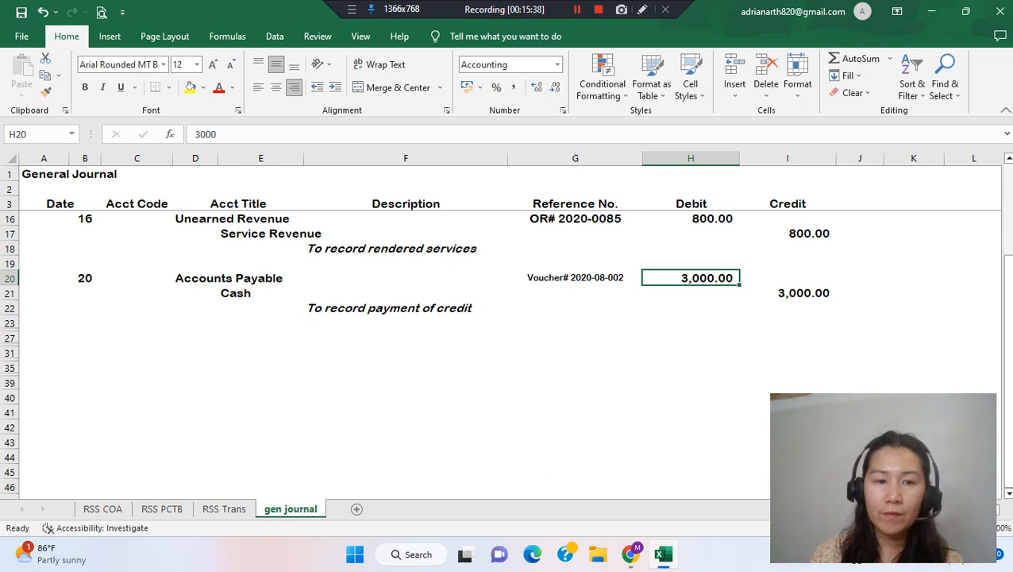
left_click(260, 308)
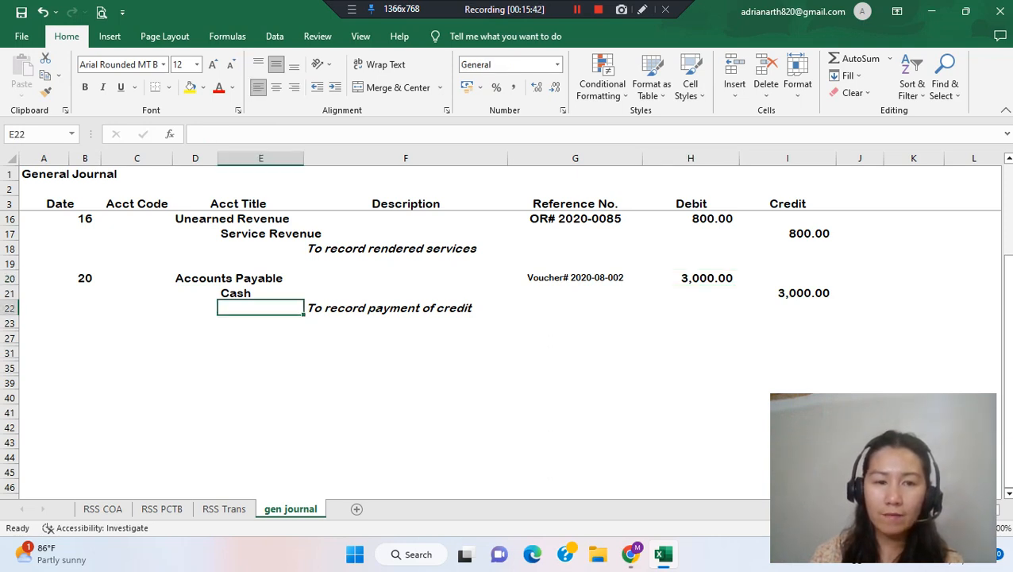
left_click(261, 293)
left_click(787, 292)
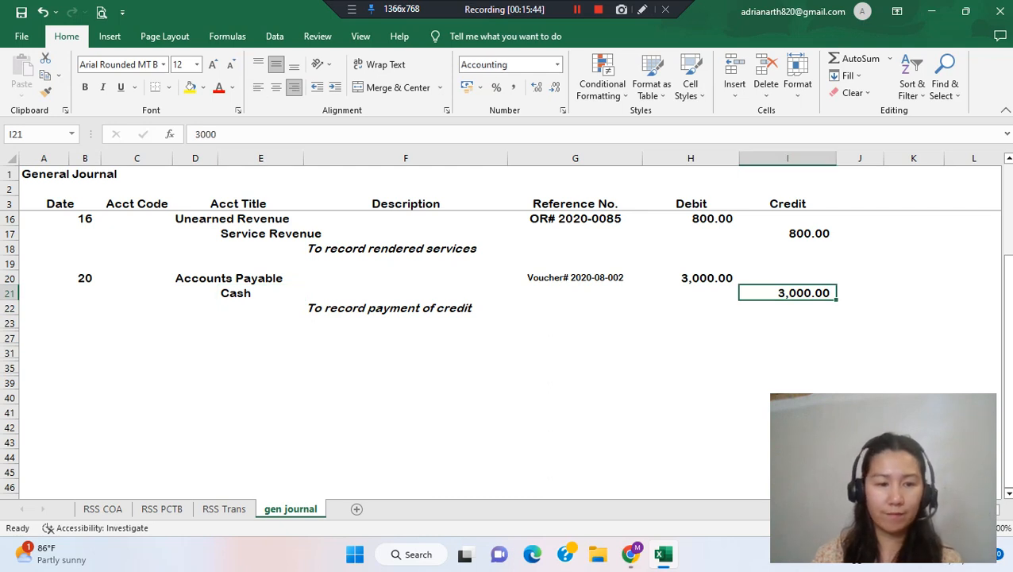
Study the 21/08/2021 transaction in RSS Trans about cash received from ERF for services rendered
left_click(224, 508)
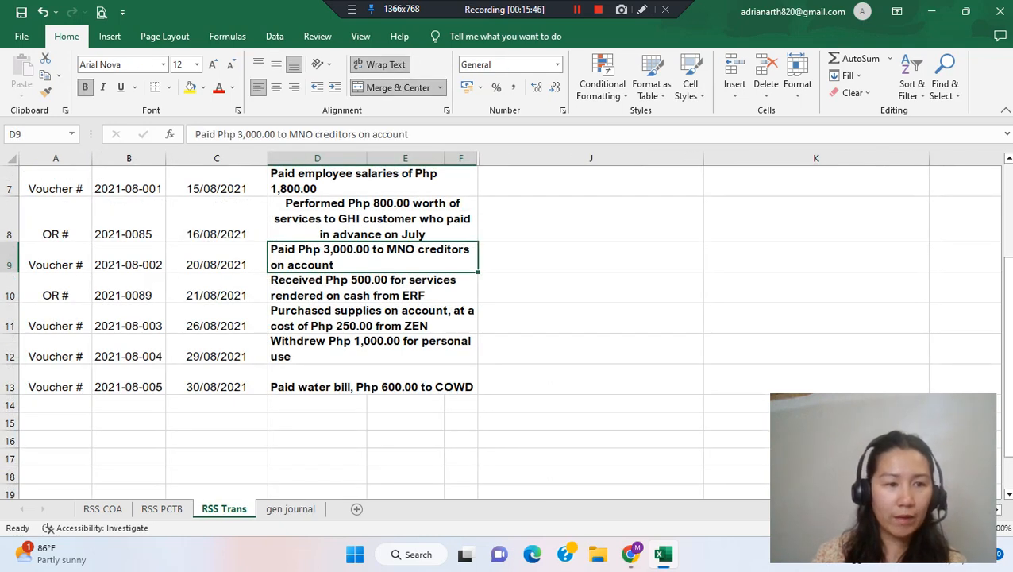
left_click(10, 295)
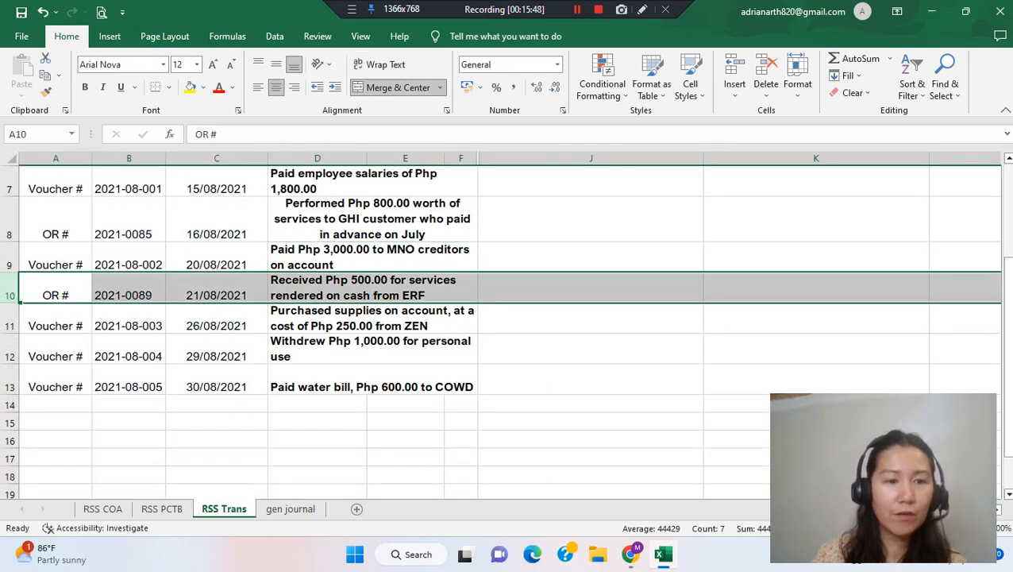
left_click(216, 295)
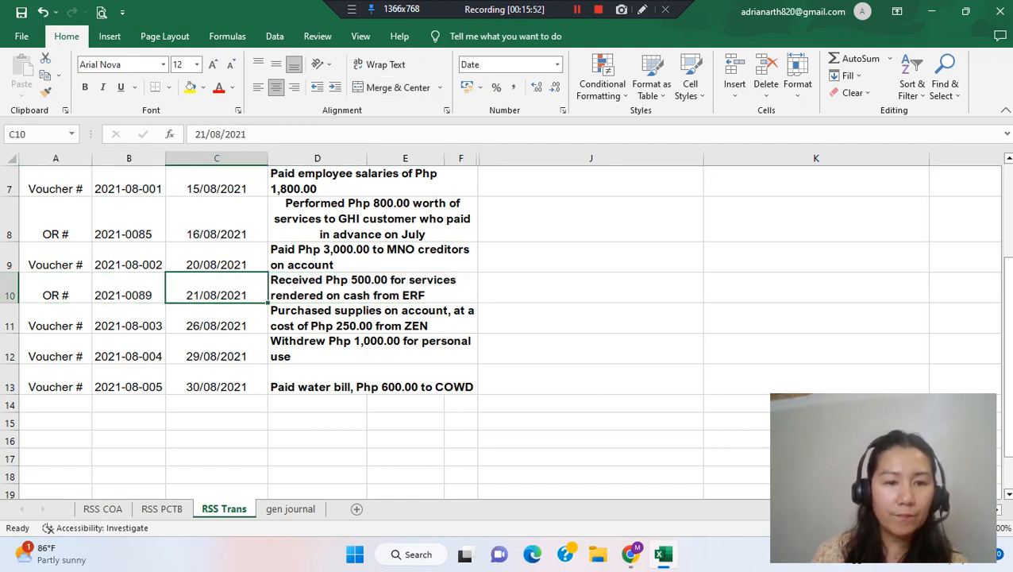
left_click(372, 288)
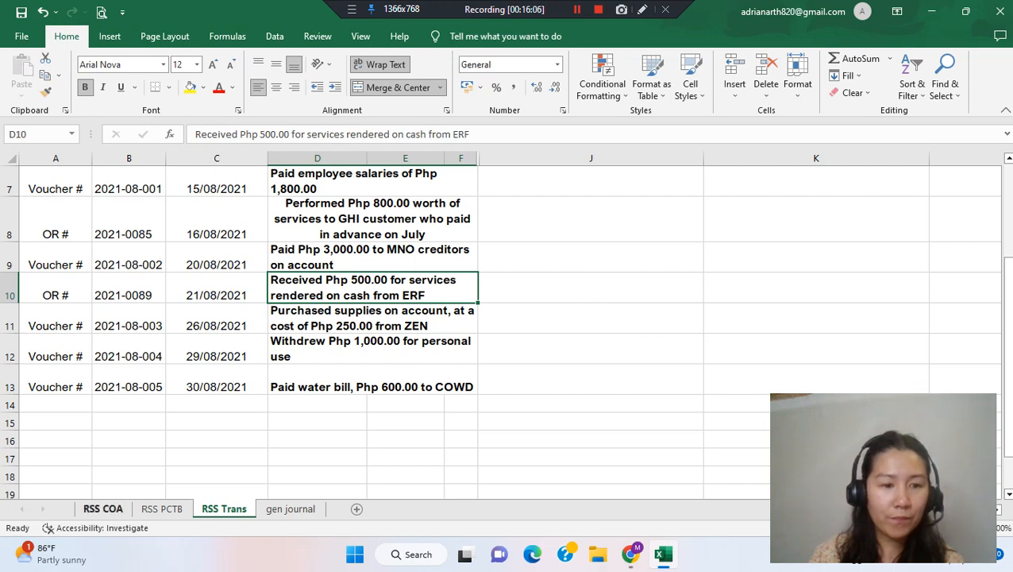
Locate the Cash and Service Revenue accounts in the RSS COA chart of accounts for the 21/08/2021 transaction
left_click(103, 508)
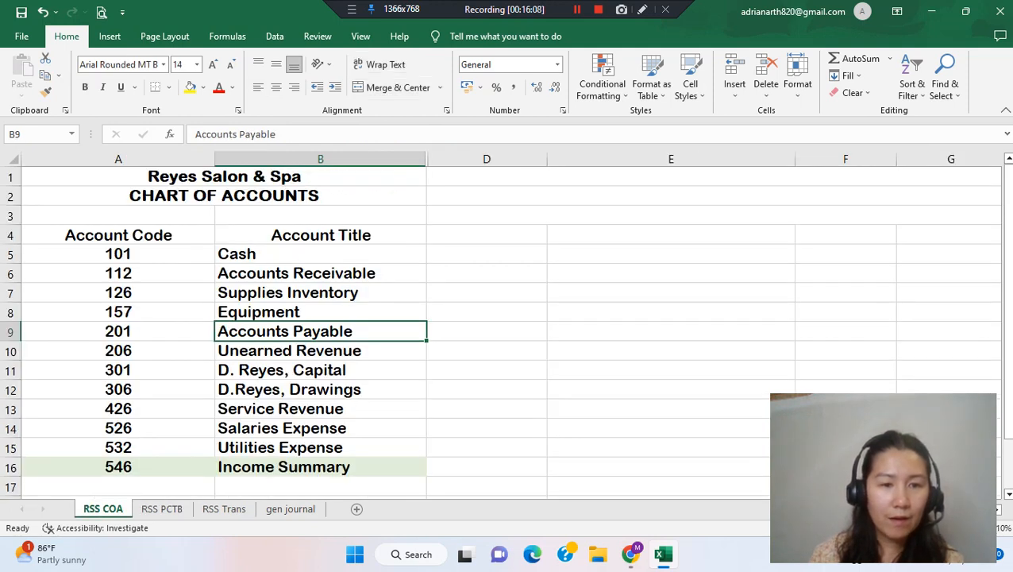
left_click(319, 255)
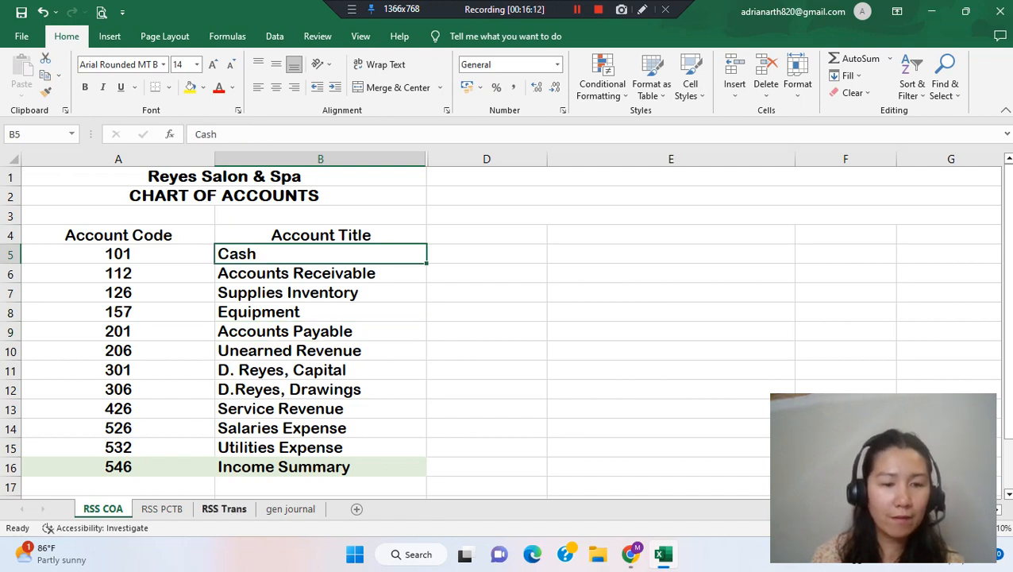
left_click(224, 508)
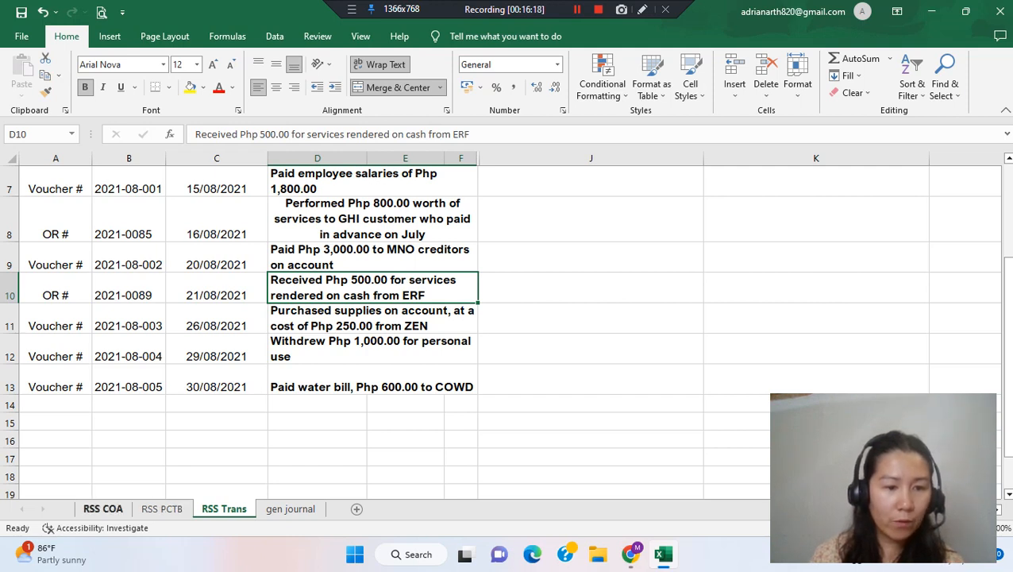
left_click(103, 508)
left_click(320, 409)
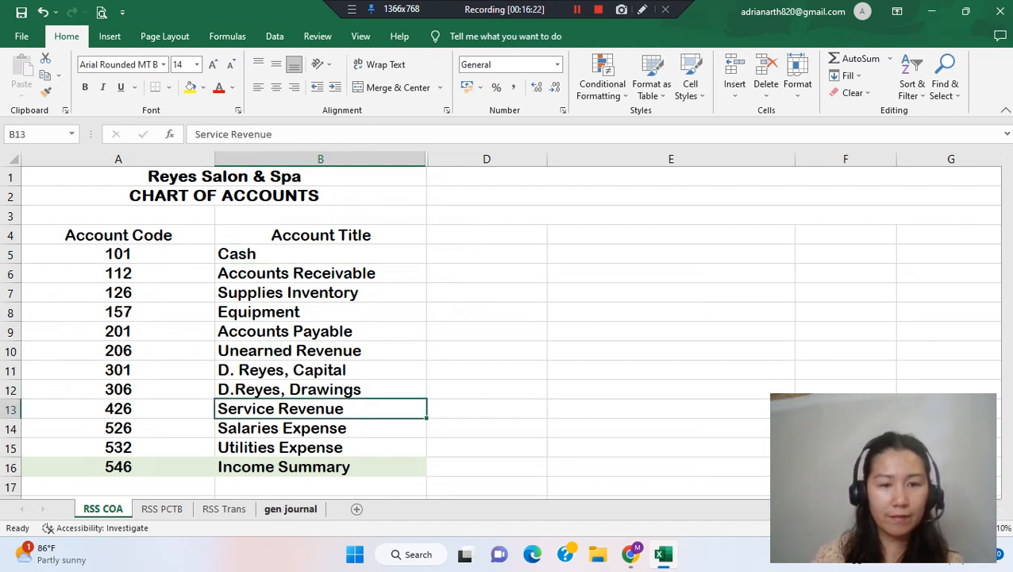
Unhide rows 24 to 26 of the gen journal sheet, which hold the August 21 entry
left_click(290, 508)
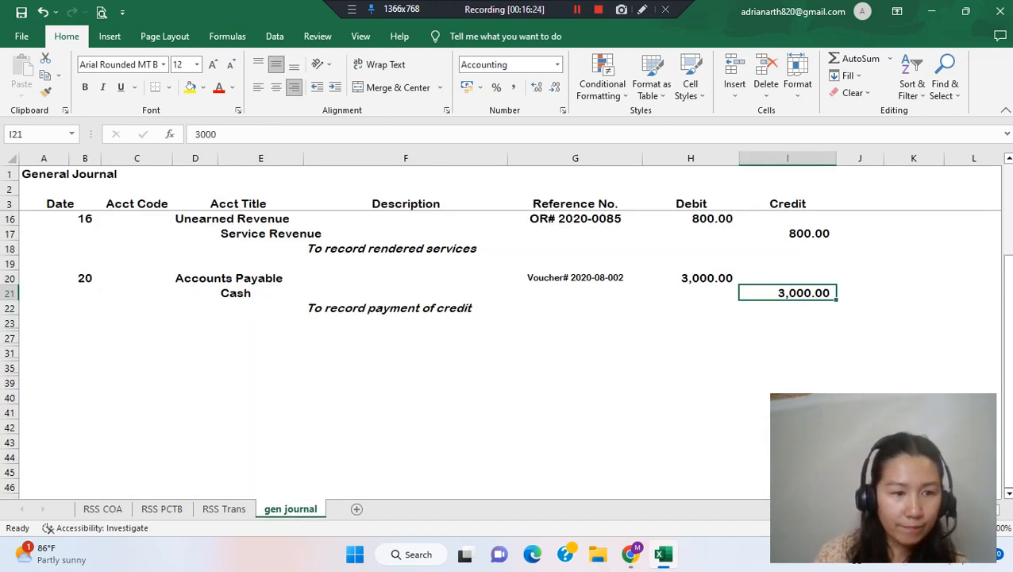
double_click(11, 331)
double_click(10, 331)
double_click(11, 331)
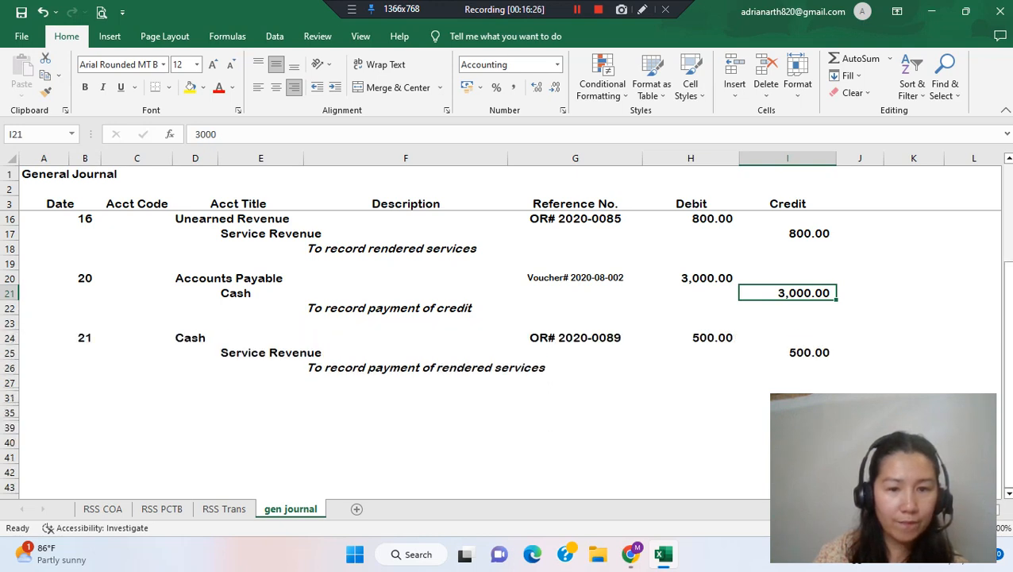
Review the August 21 entry's date, account titles, description, OR reference, debit and credit in the general journal
left_click(85, 338)
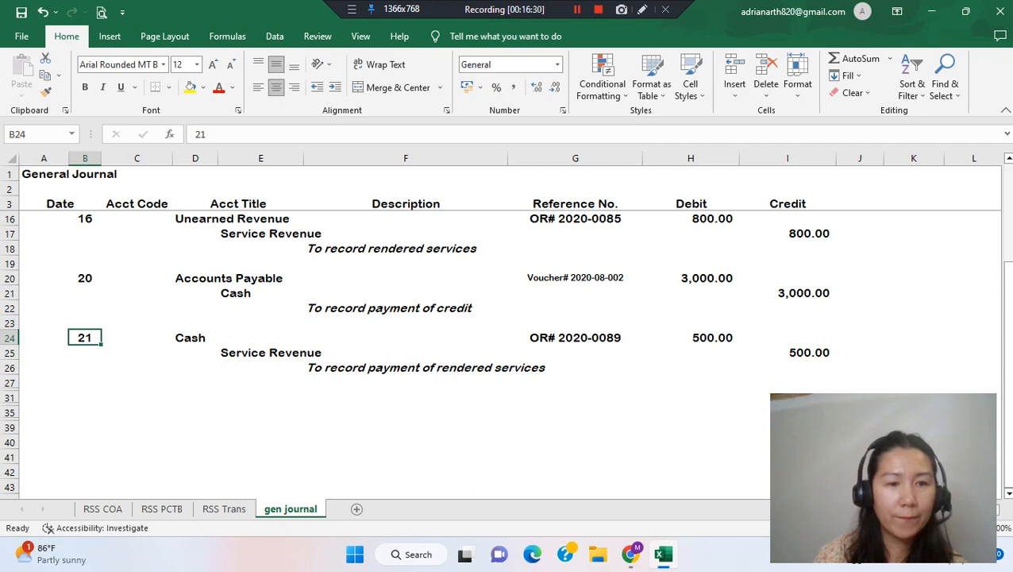
left_click(192, 337)
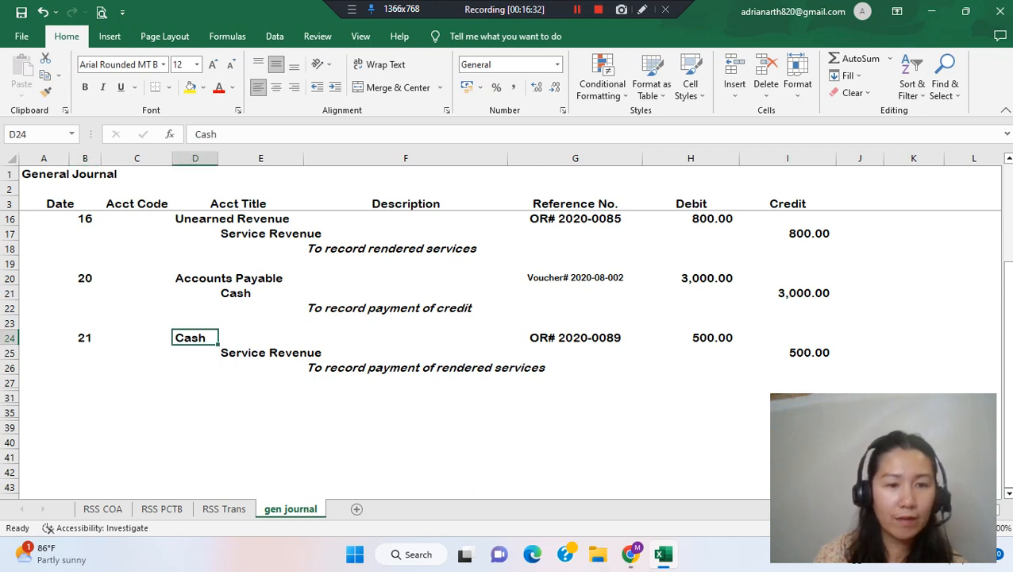
left_click(260, 353)
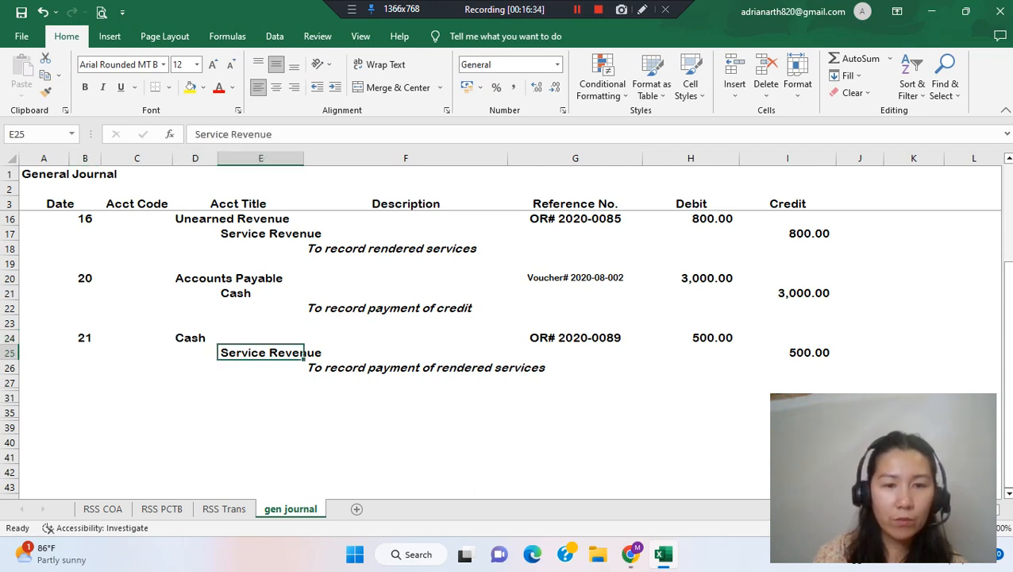
left_click(405, 368)
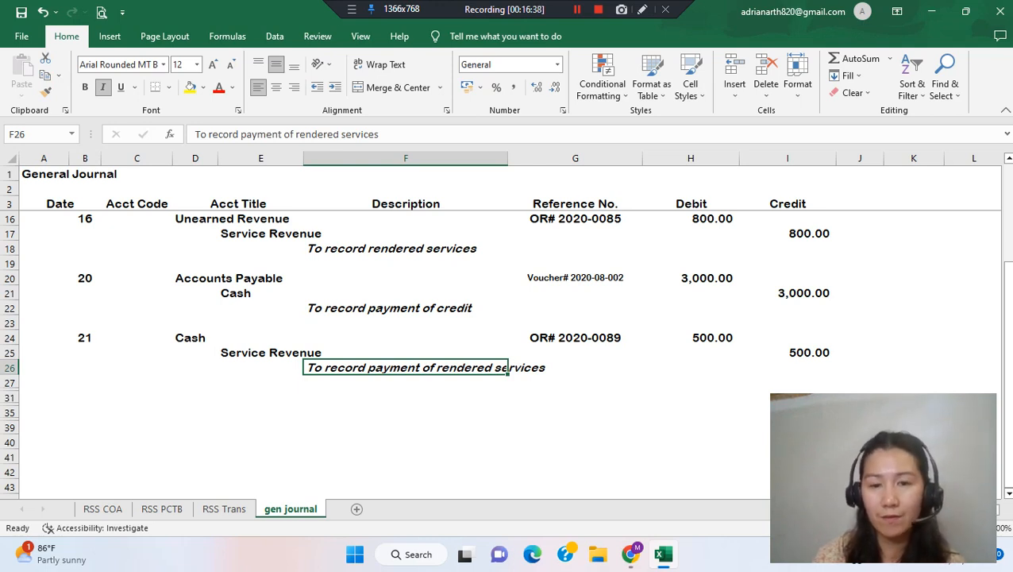
key("Right")
key("Up")
key("Up")
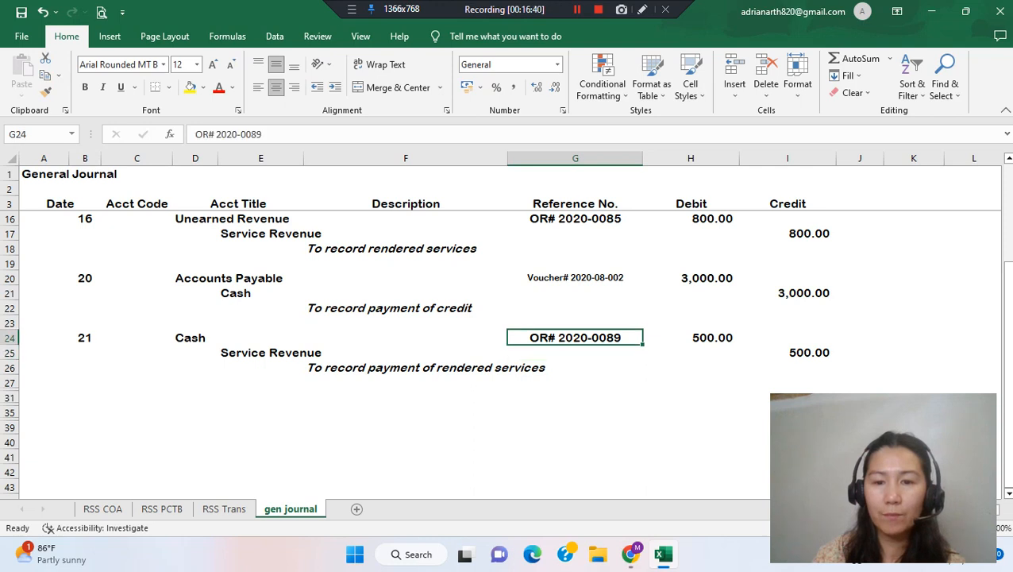
key("Right")
key("Right")
key("Down")
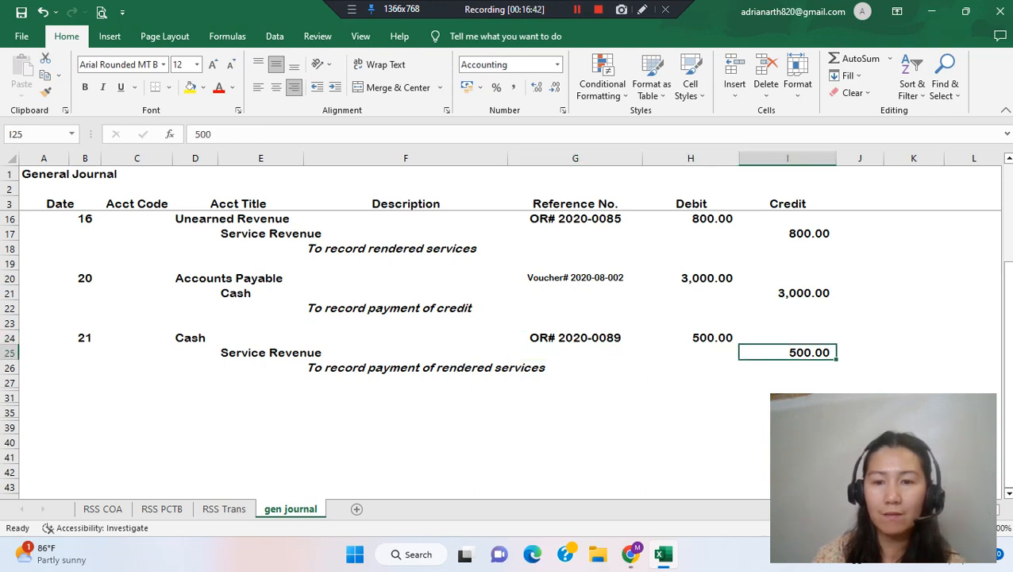
Match the August 21 entry's Cash debit with its Service Revenue credit
key("Left")
key("Up")
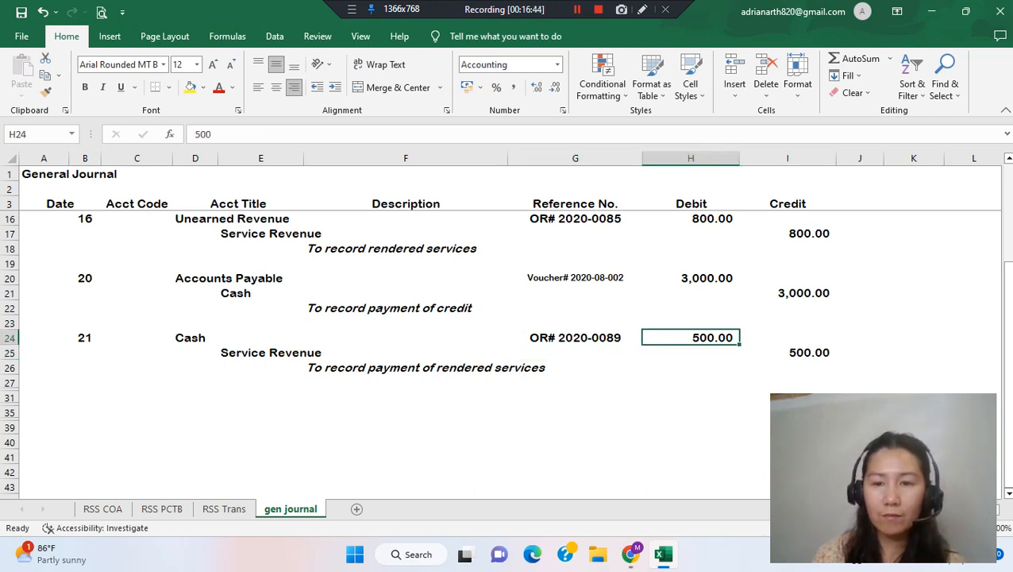
key("Right")
key("Down")
key("Left")
key("Up")
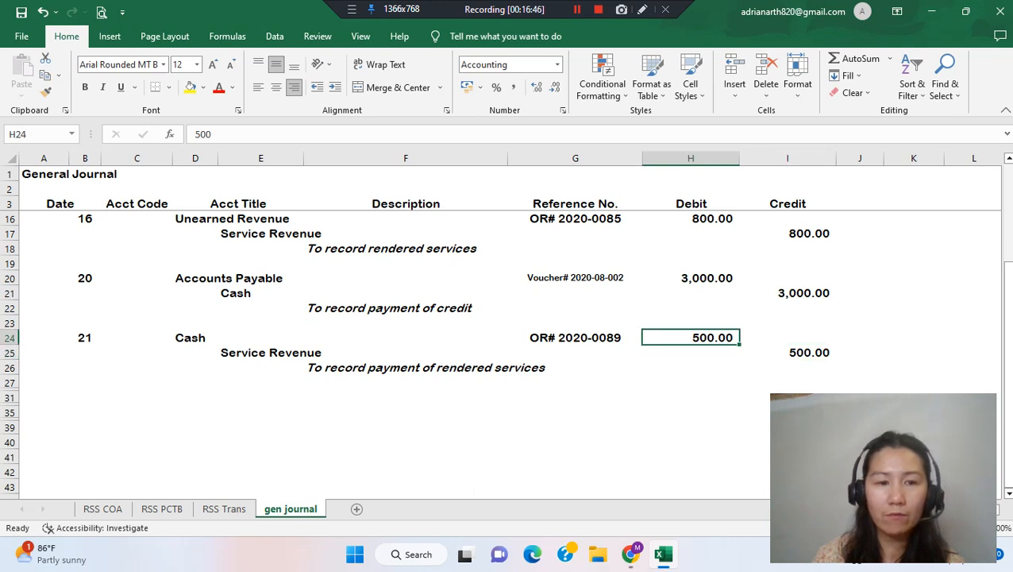
Recheck the August 21 entry's Cash account, OR reference and Service Revenue credit against the ERF transaction in RSS Trans
key("Left")
key("Left")
key("Left")
key("Left")
key("ctrl+Page_Up")
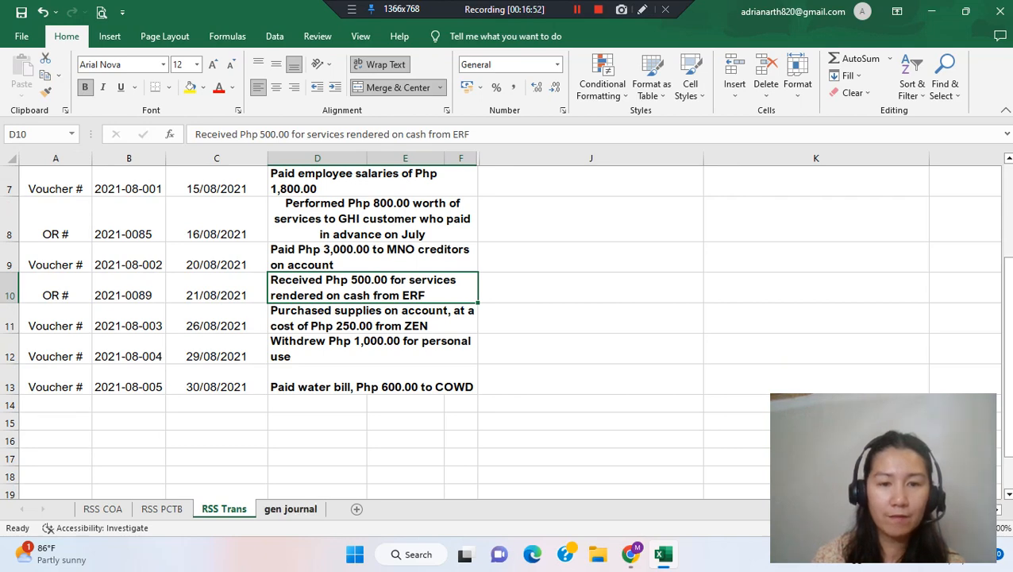
left_click(290, 508)
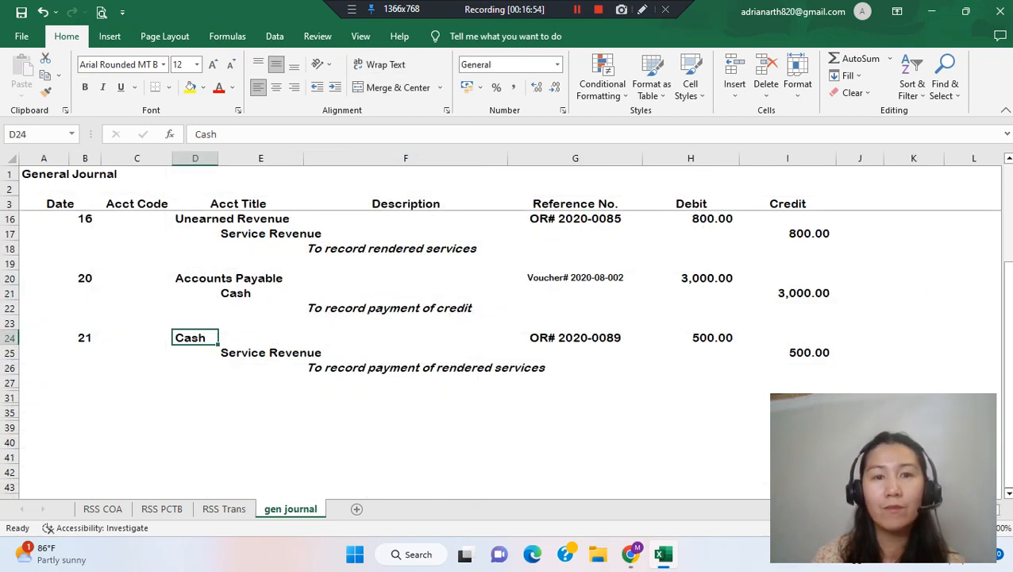
left_click(576, 337)
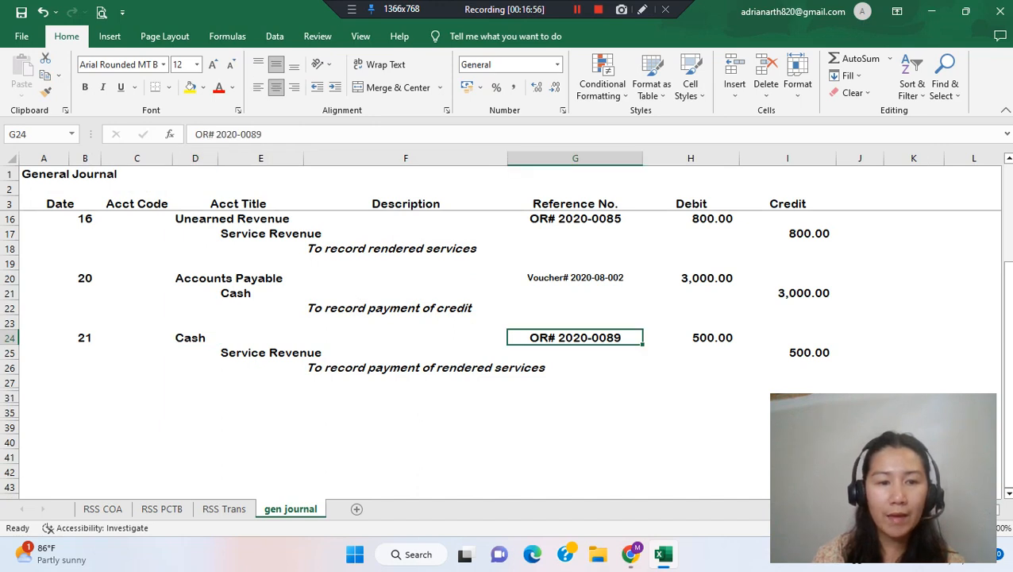
left_click(260, 353)
left_click(787, 352)
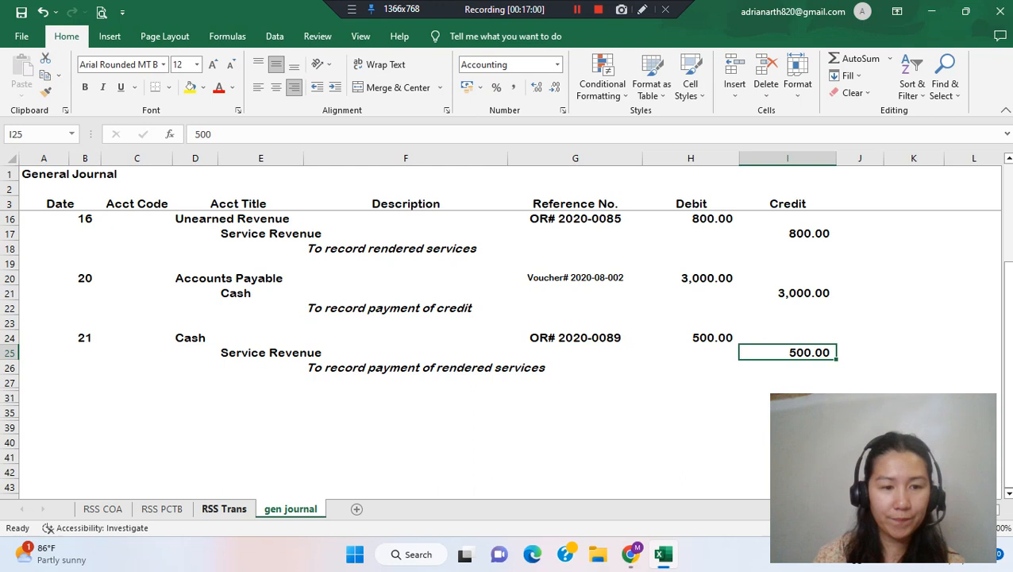
Study the 26/08/2021 transaction in RSS Trans about supplies purchased on account from ZEN
left_click(224, 509)
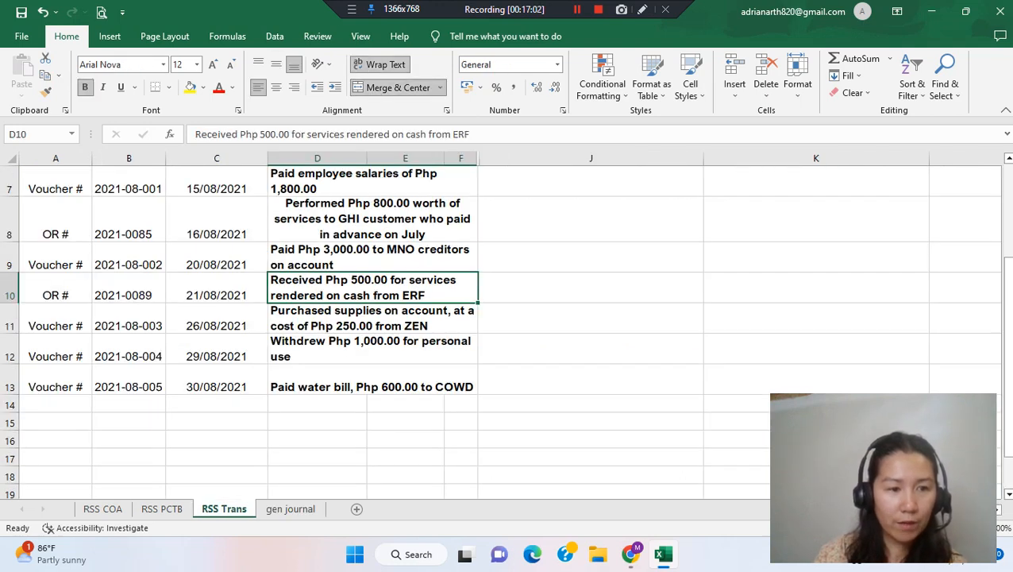
left_click(9, 325)
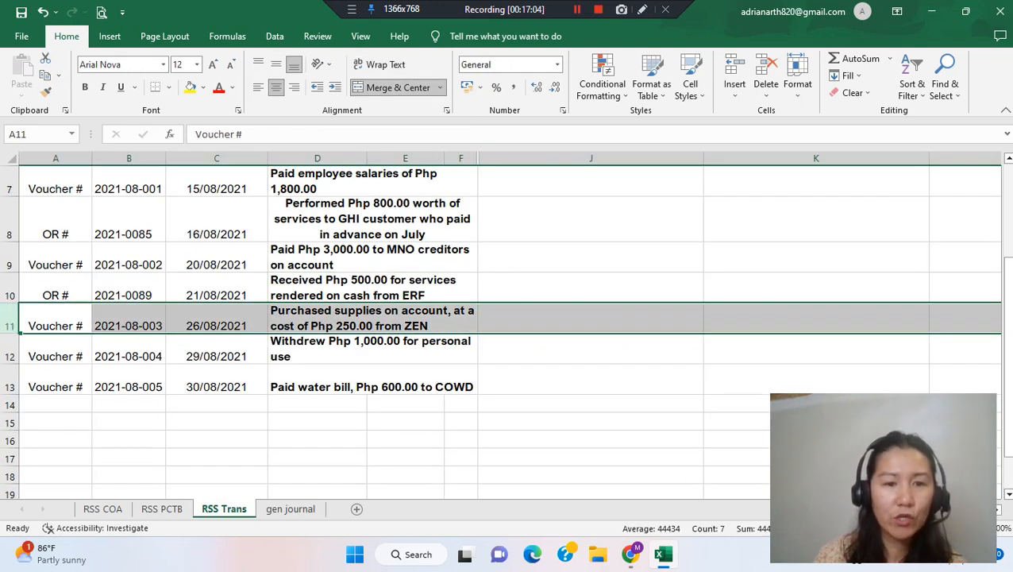
left_click(373, 318)
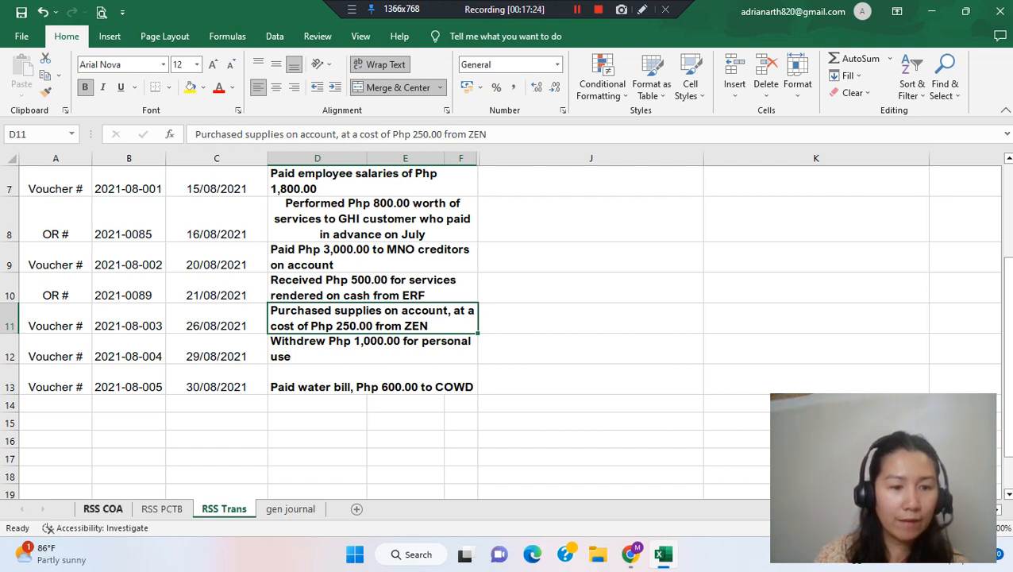
Locate Supplies Inventory and Accounts Payable in the RSS COA chart of accounts for the 26/08/2021 supplies purchase
left_click(104, 509)
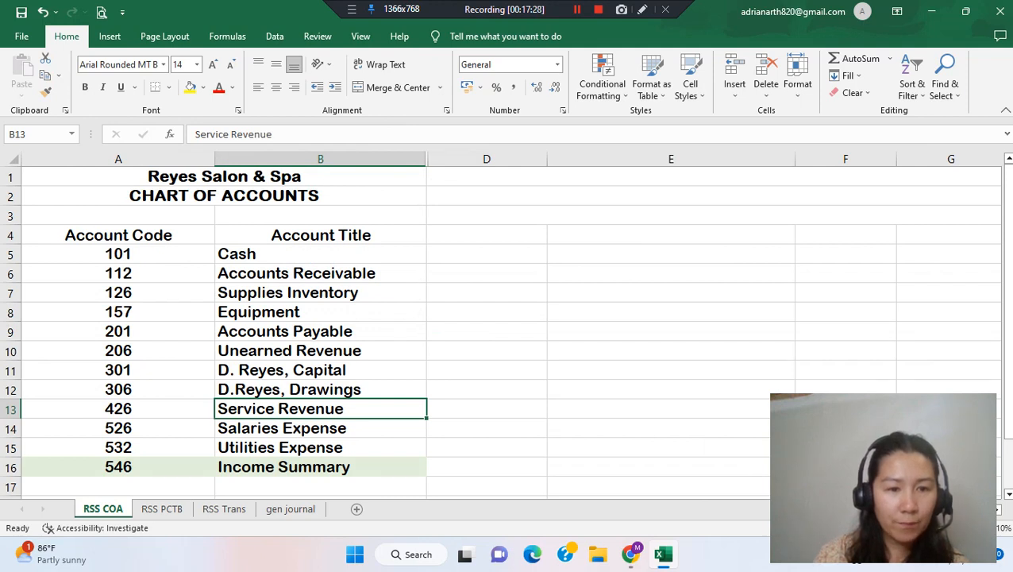
left_click(321, 292)
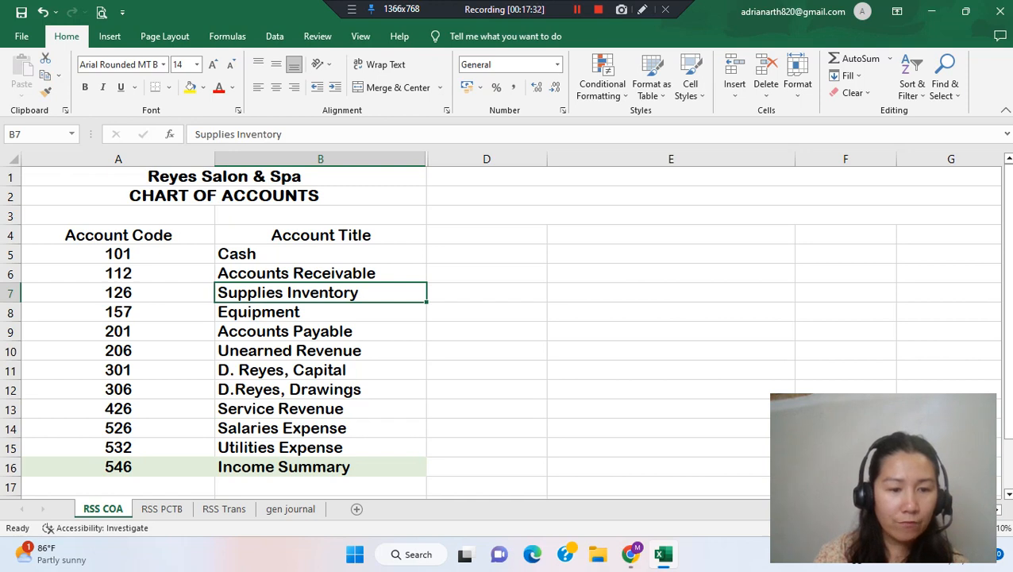
left_click(224, 508)
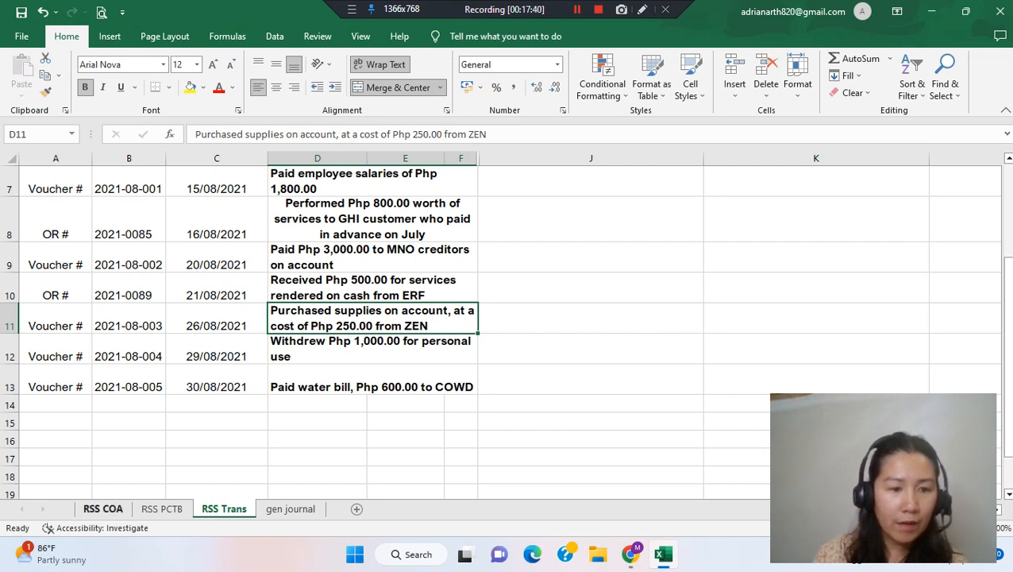
left_click(103, 508)
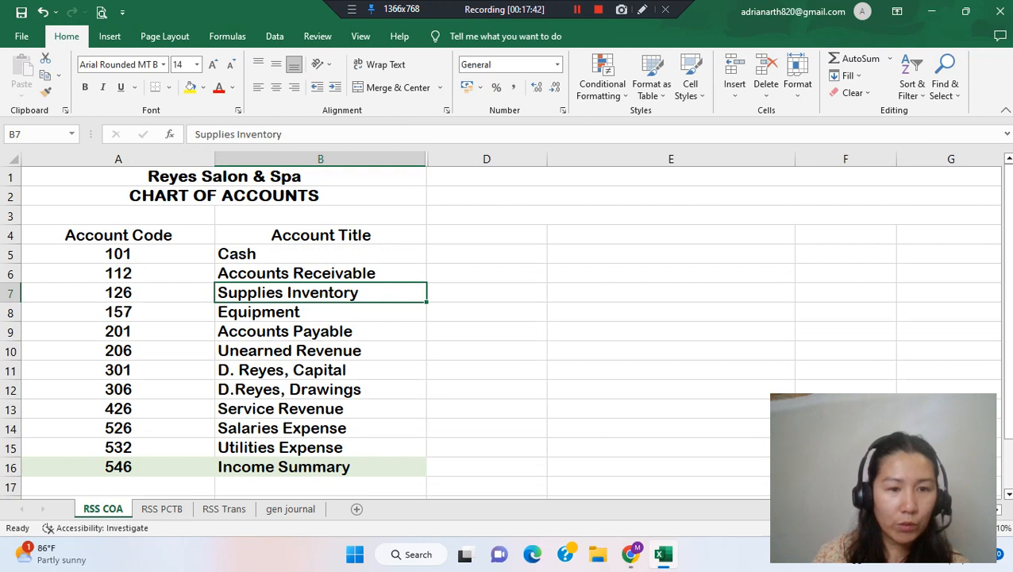
left_click(320, 331)
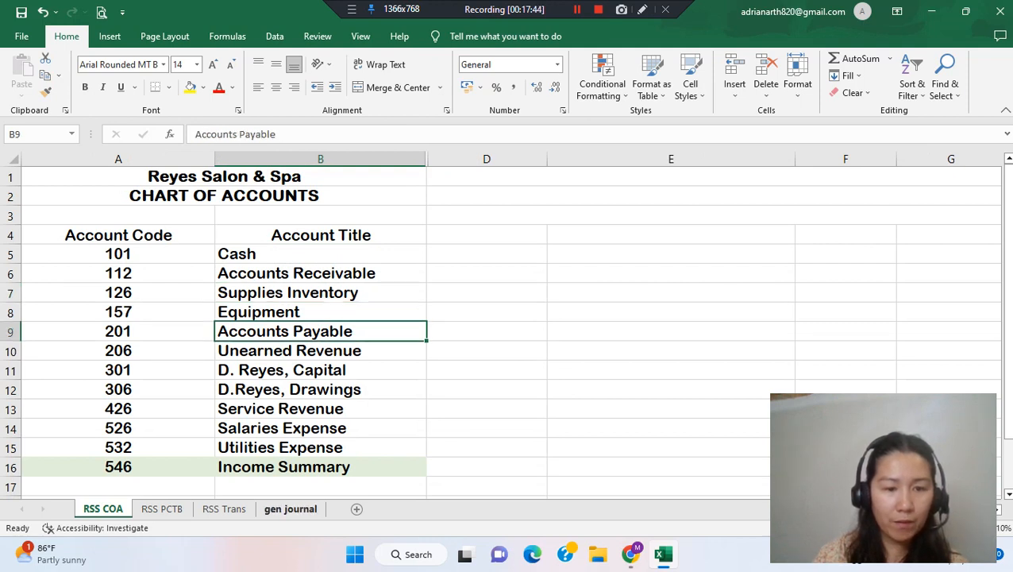
Unhide rows 28 to 30 of the gen journal sheet, which hold the August 26 entry
left_click(291, 508)
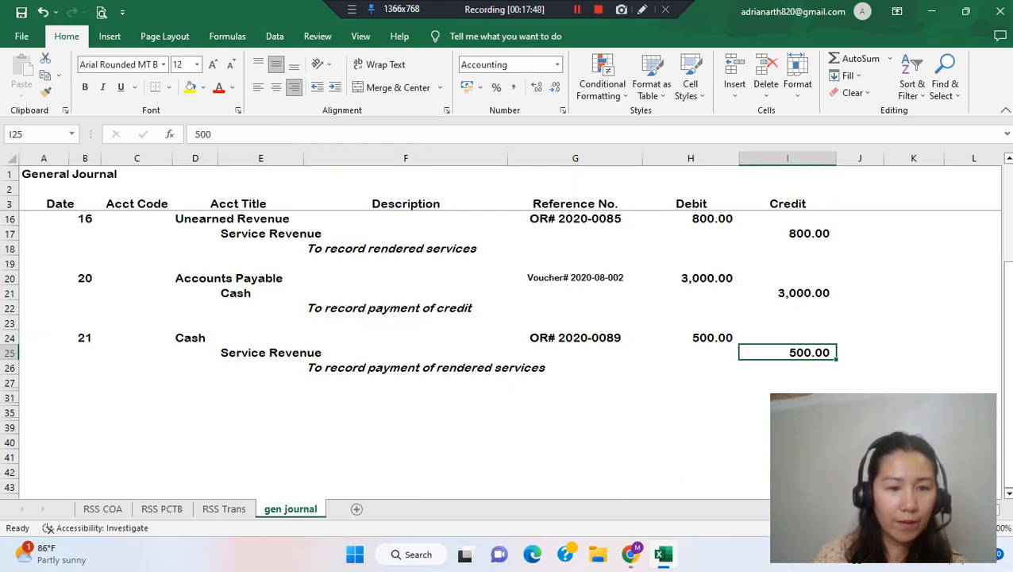
left_click(9, 391)
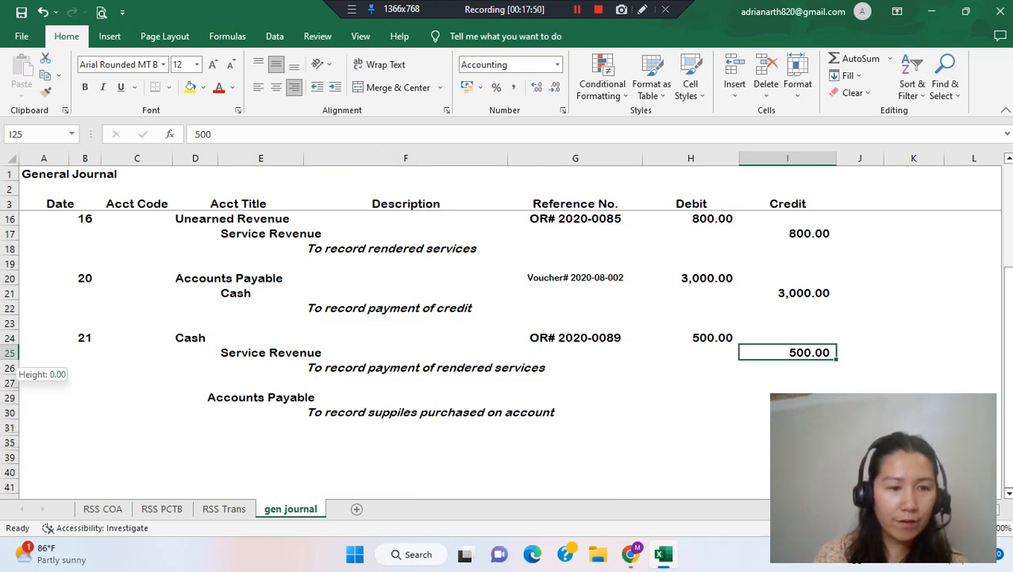
double_click(9, 391)
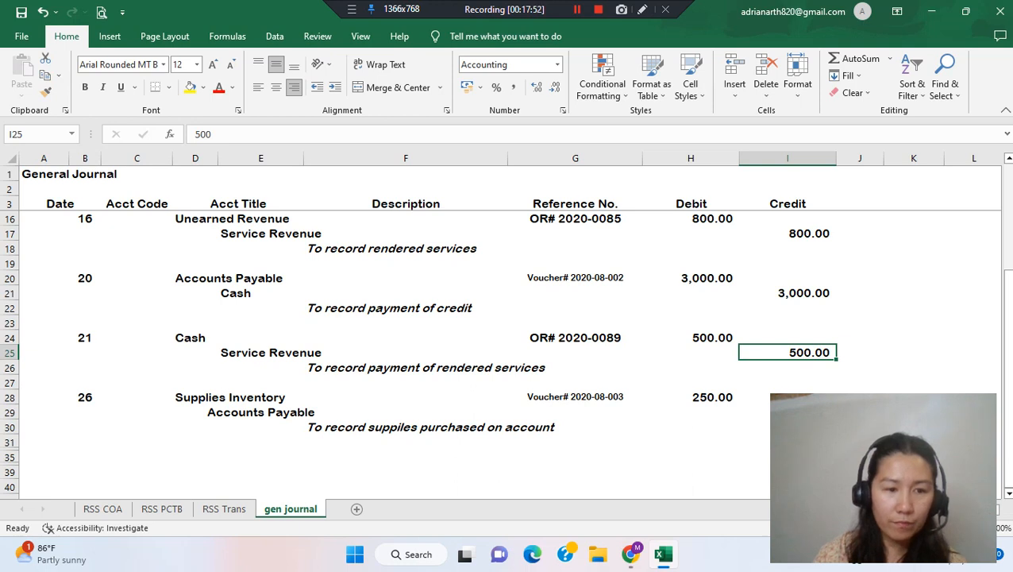
Review the August 26 entry's date, account titles, description, voucher reference, debit and credit in the gen journal sheet
left_click(85, 396)
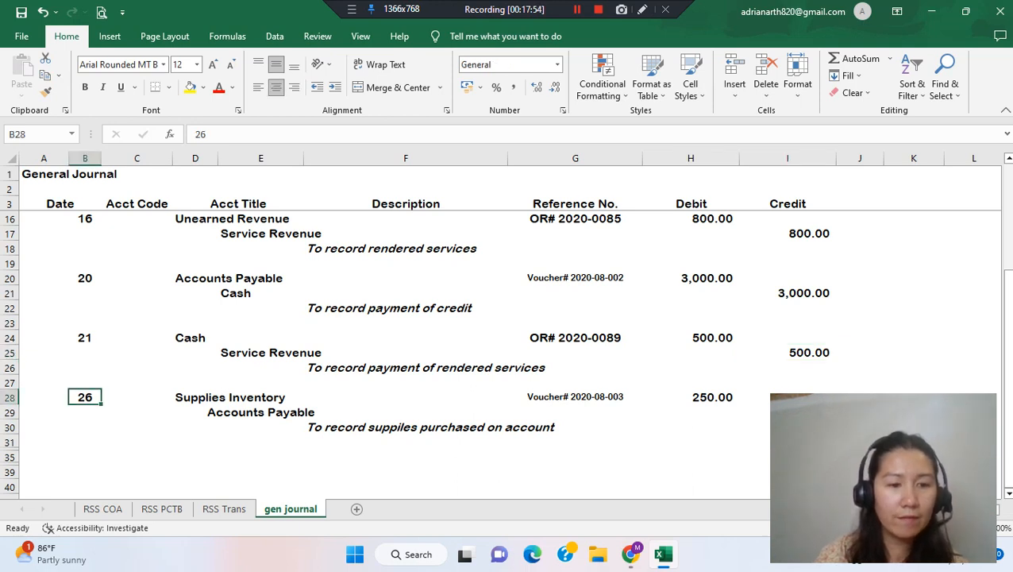
left_click(215, 397)
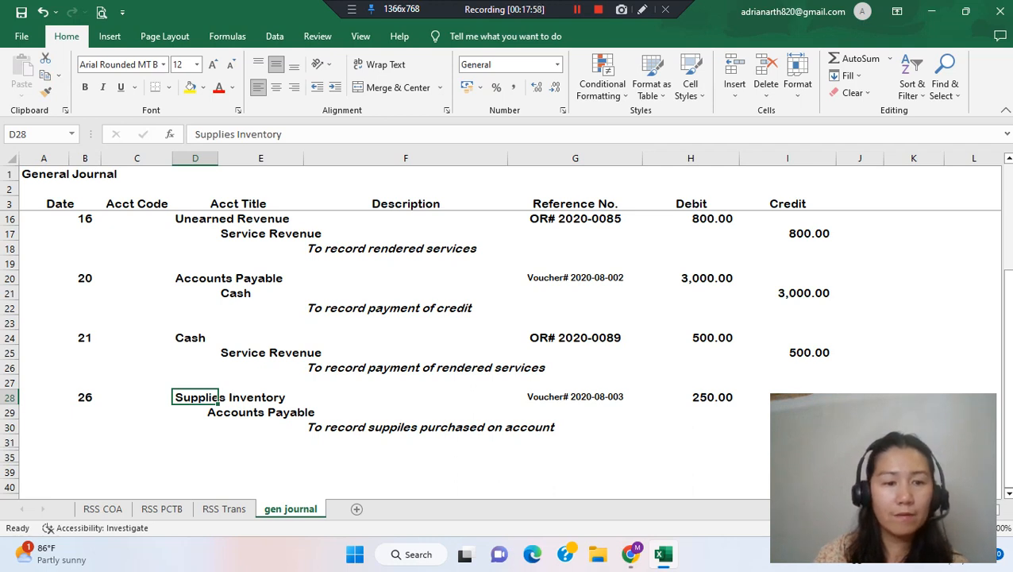
left_click(217, 412)
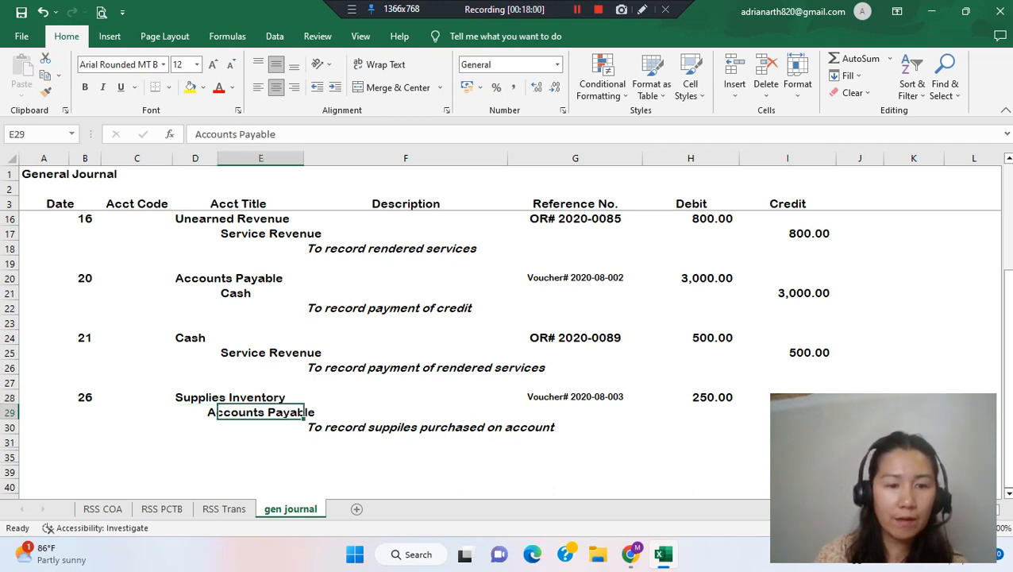
left_click(405, 442)
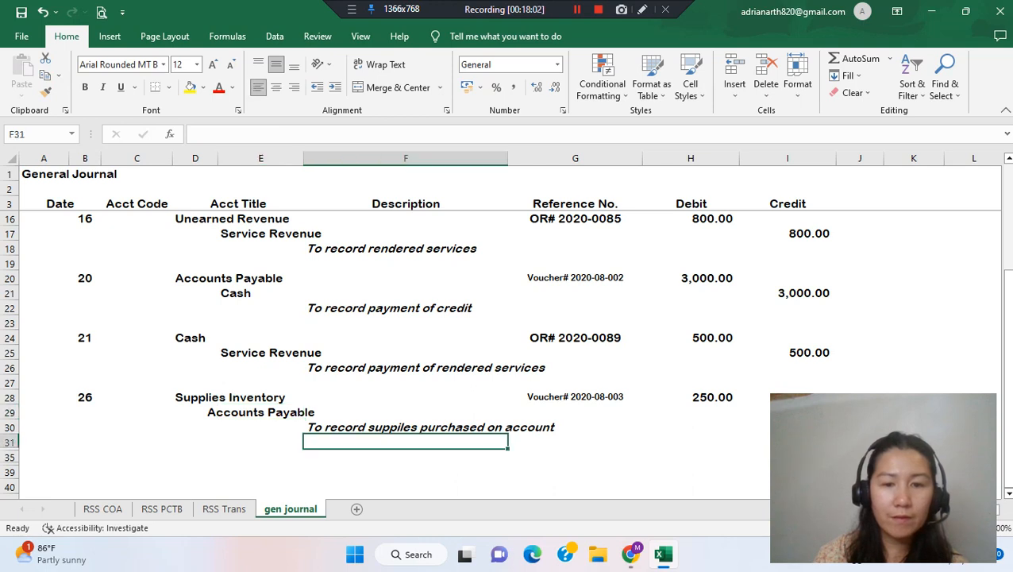
left_click(575, 397)
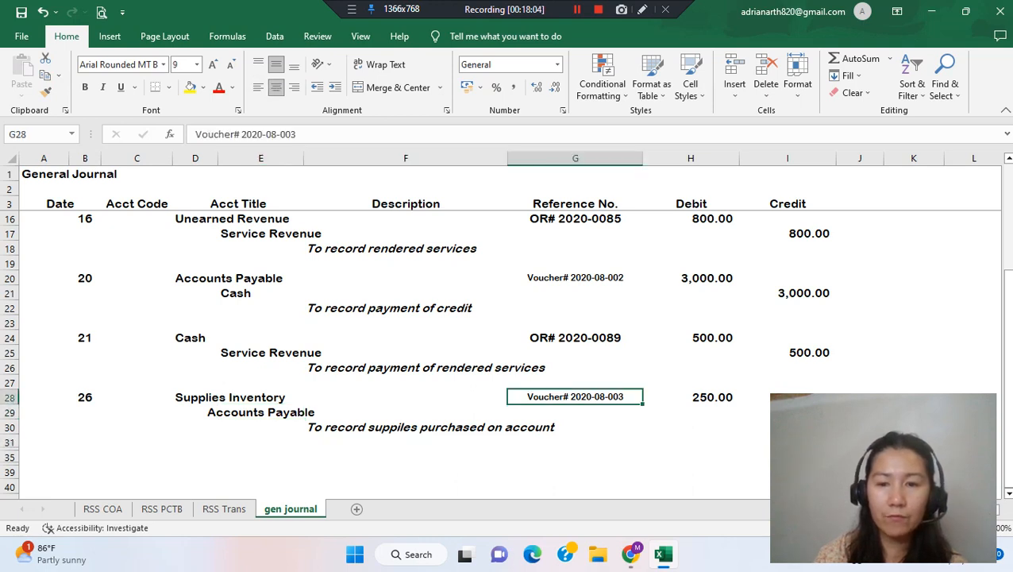
left_click(691, 397)
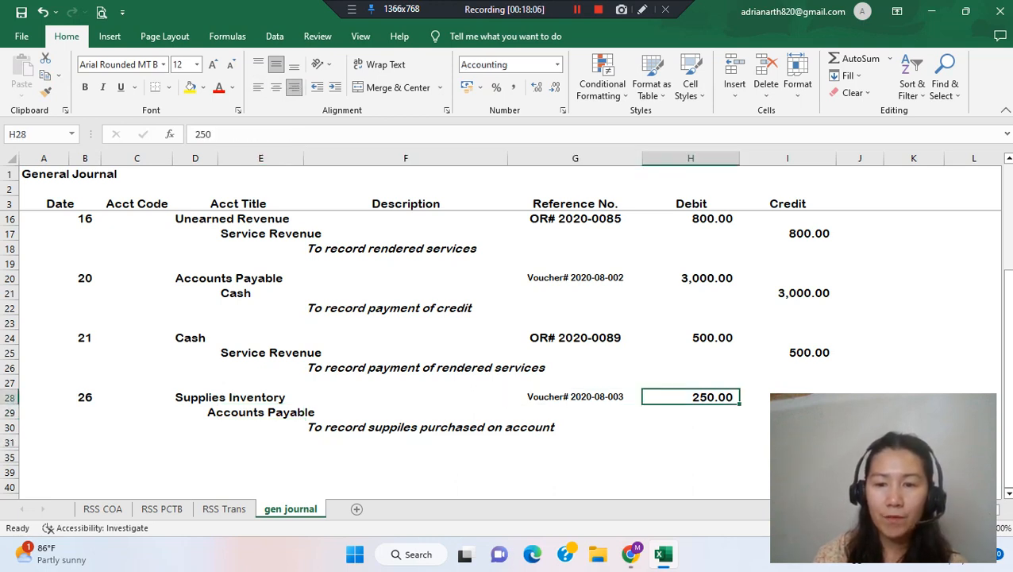
left_click(787, 412)
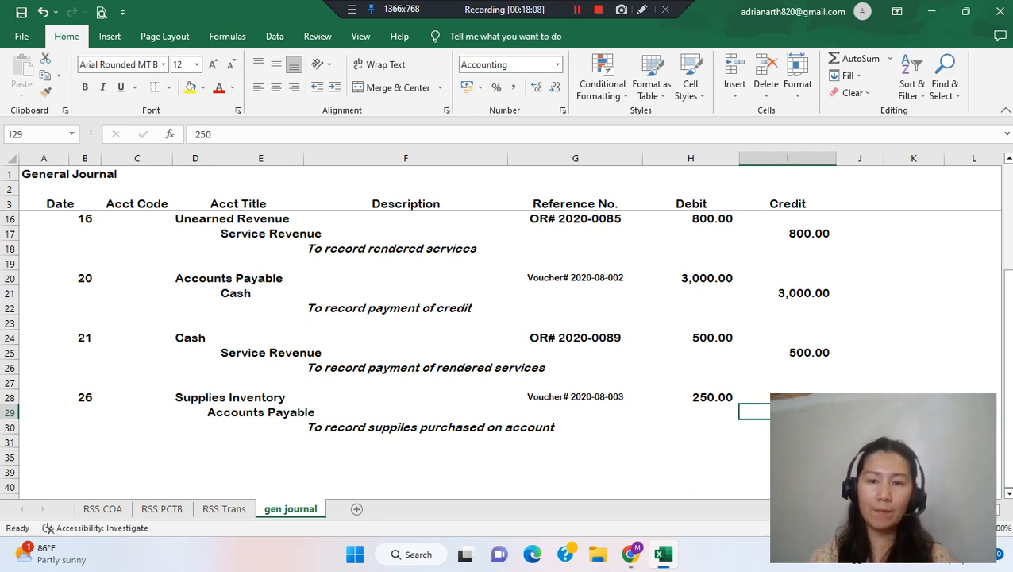
Recheck the August 26 entry's Supplies Inventory debit against its Accounts Payable credit
left_click(691, 396)
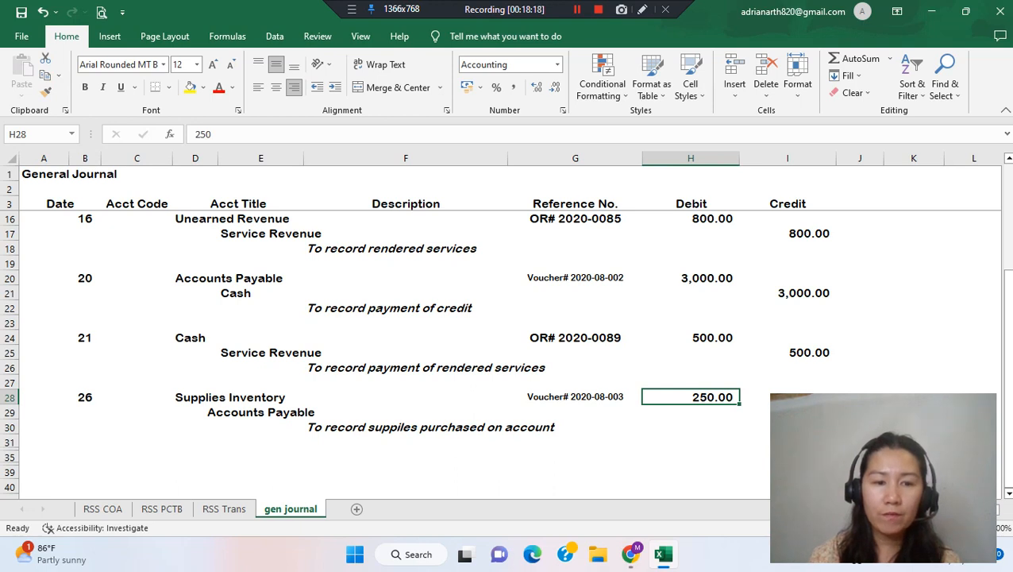
left_click(196, 397)
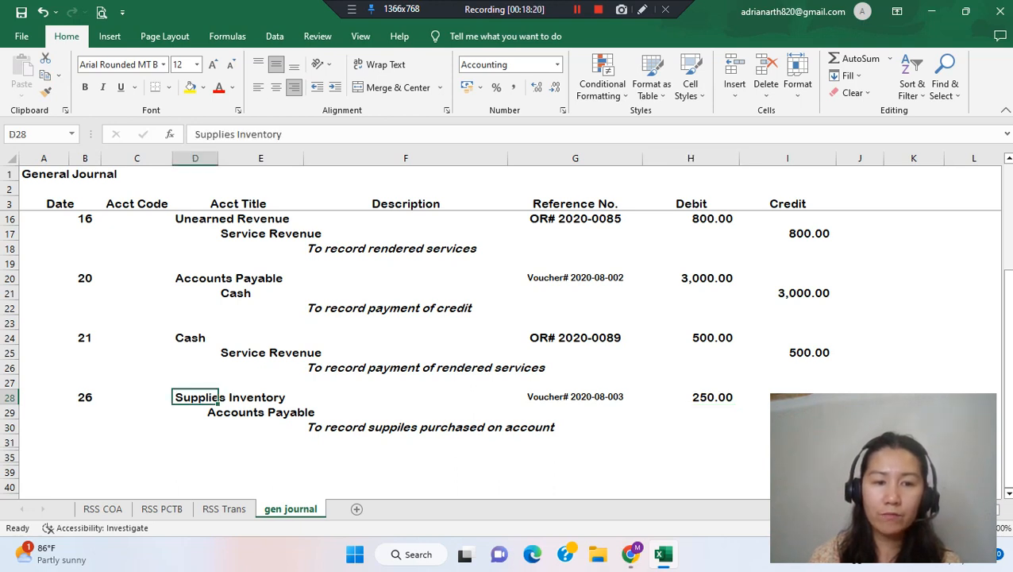
left_click(691, 397)
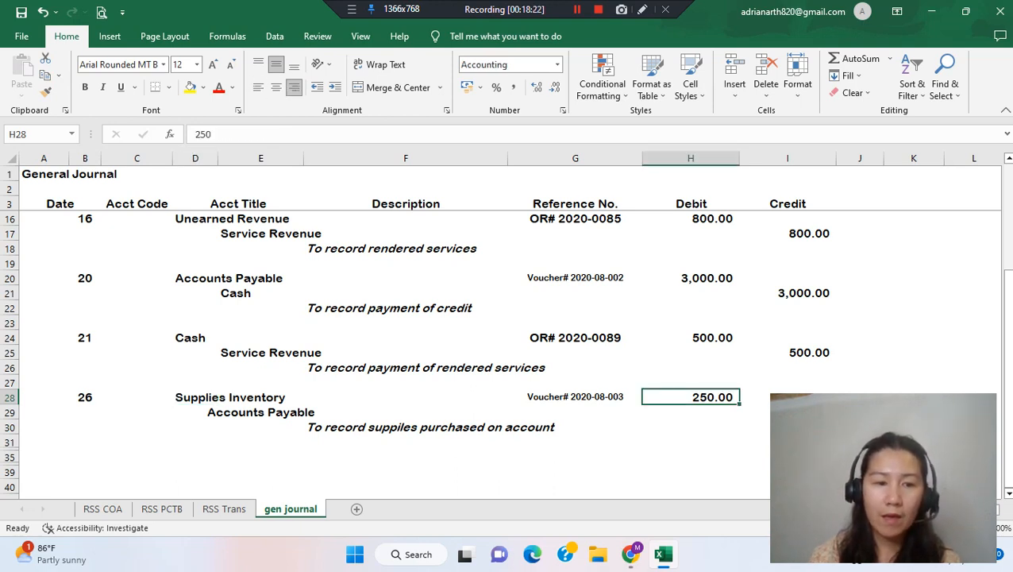
left_click(261, 412)
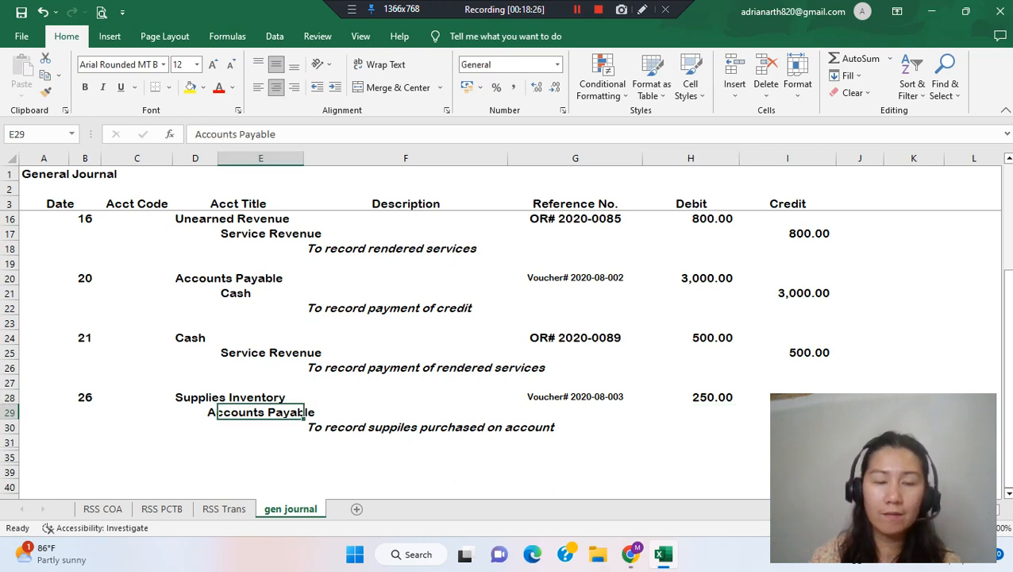
left_click(195, 412)
left_click(260, 412)
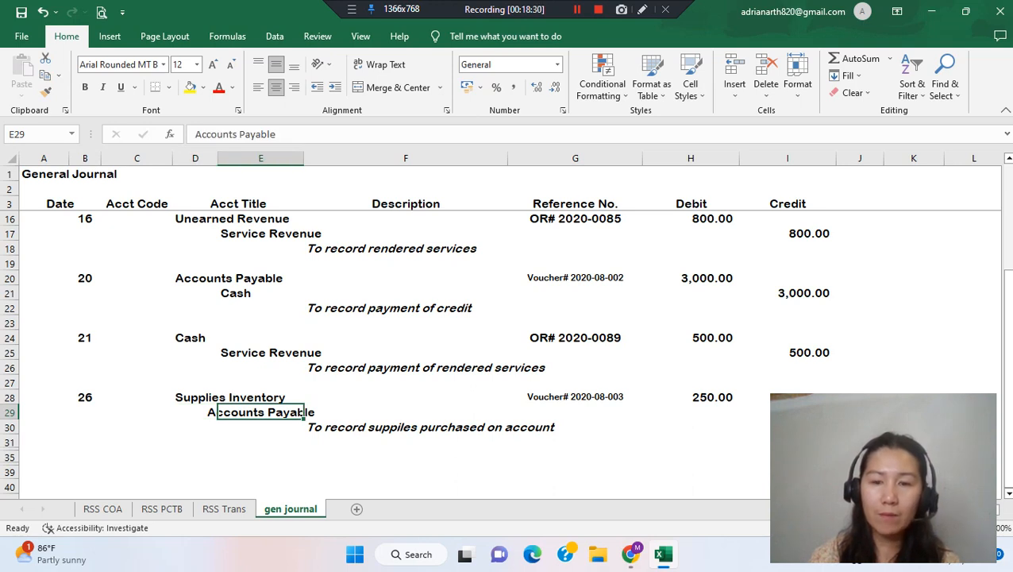
left_click(788, 412)
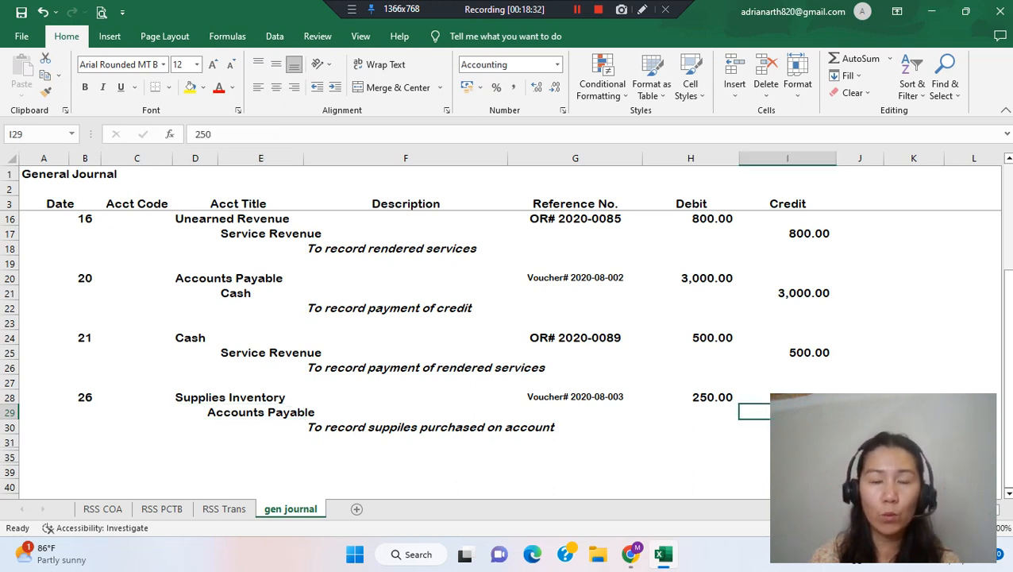
scroll(477, 357, "down", 1)
Study the 29/08/2021 transaction in RSS Trans about the cash withdrawal for personal use
left_click(224, 508)
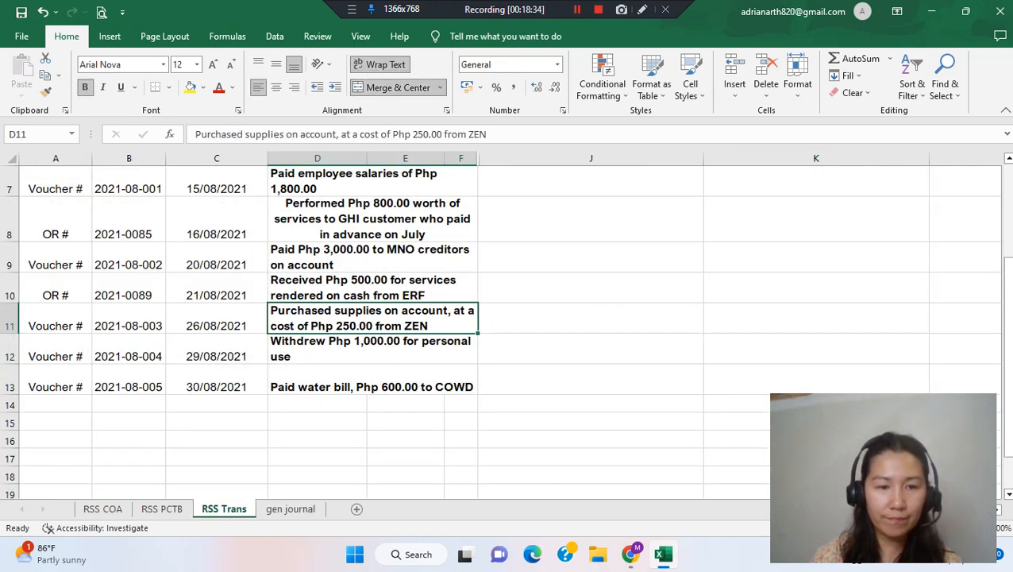
left_click(10, 349)
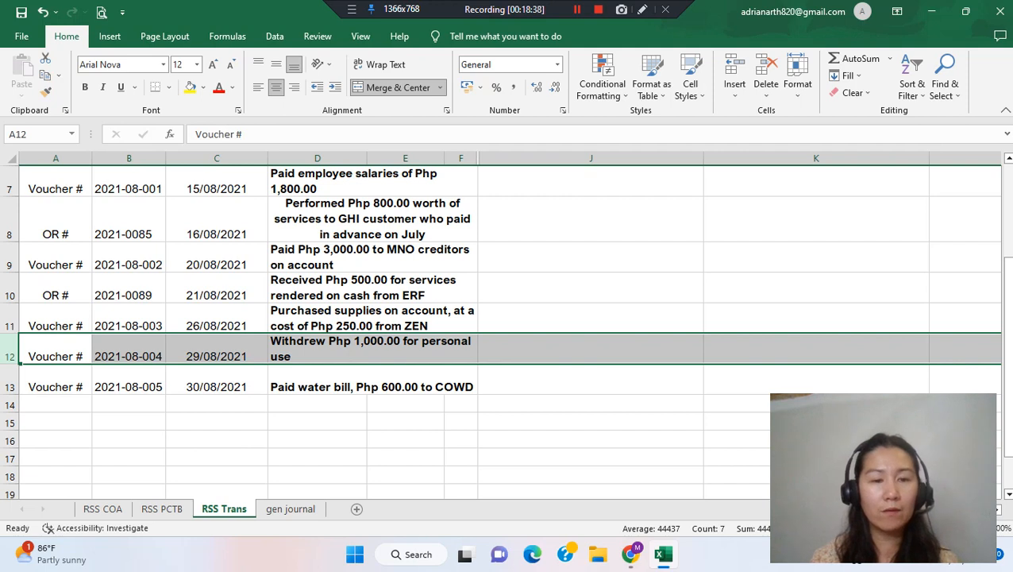
left_click(216, 349)
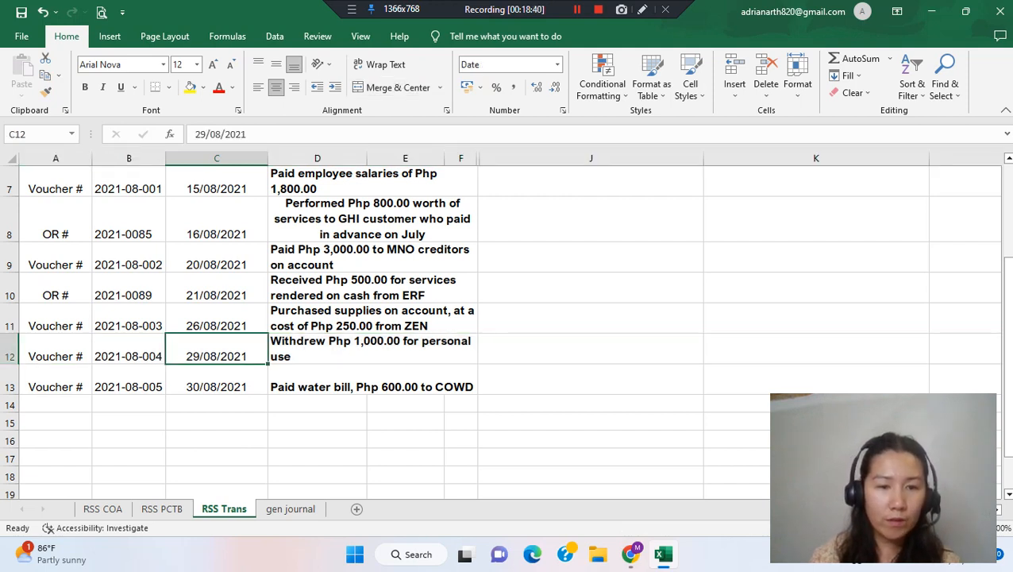
left_click(372, 349)
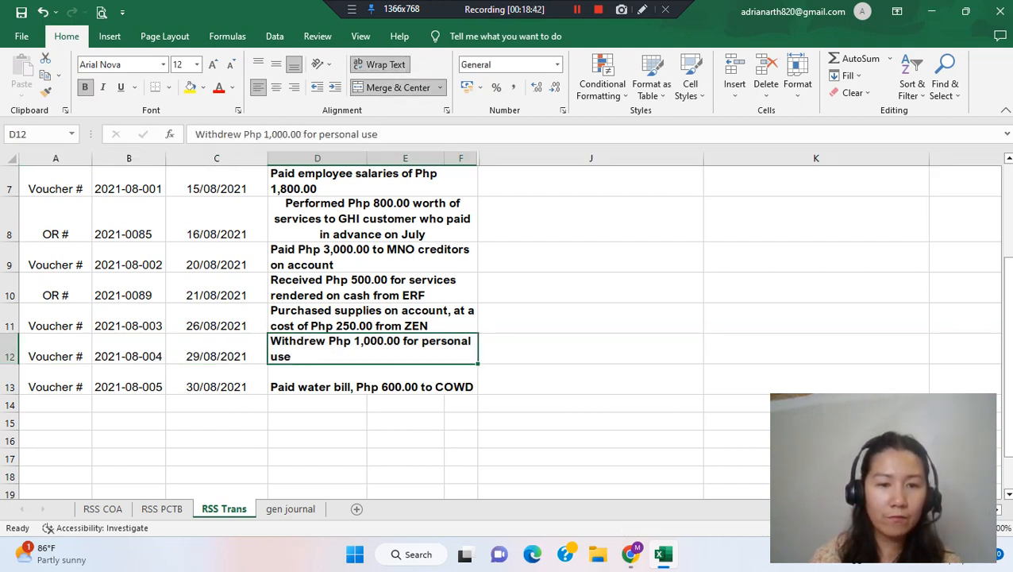
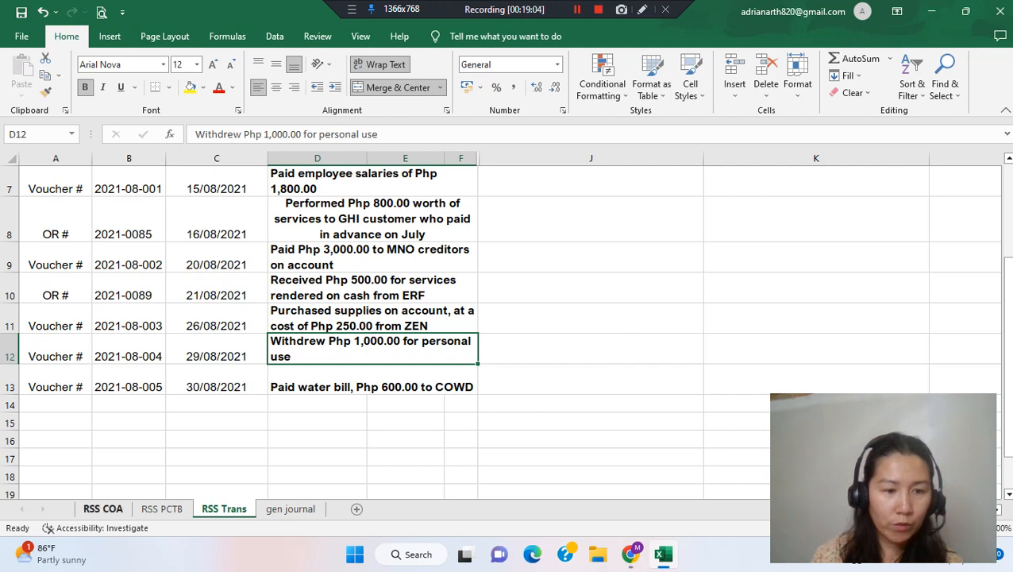
Locate the owner's Drawings account and Cash in the RSS COA chart of accounts for the 29/08/2021 withdrawal
left_click(104, 508)
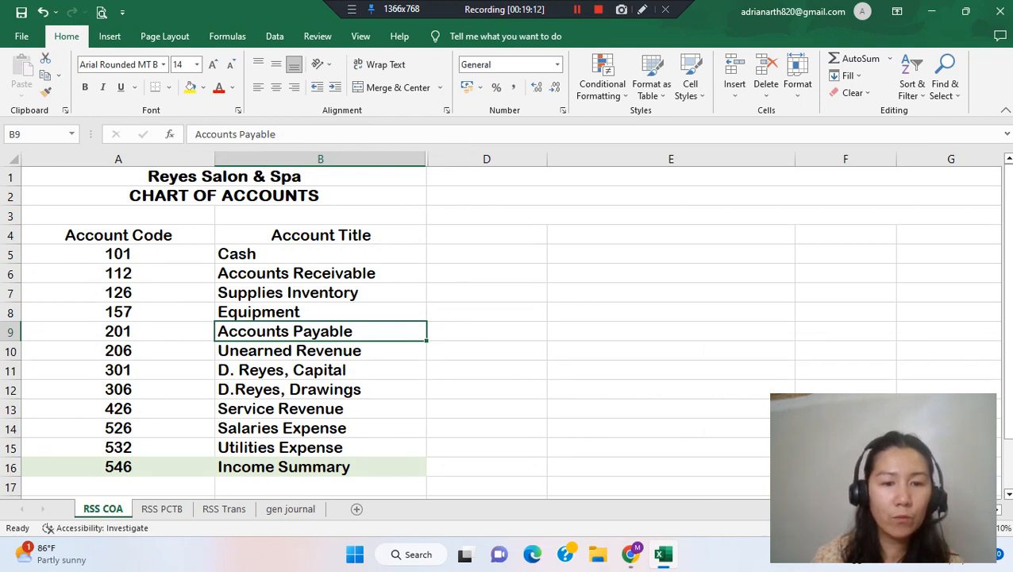
left_click(321, 389)
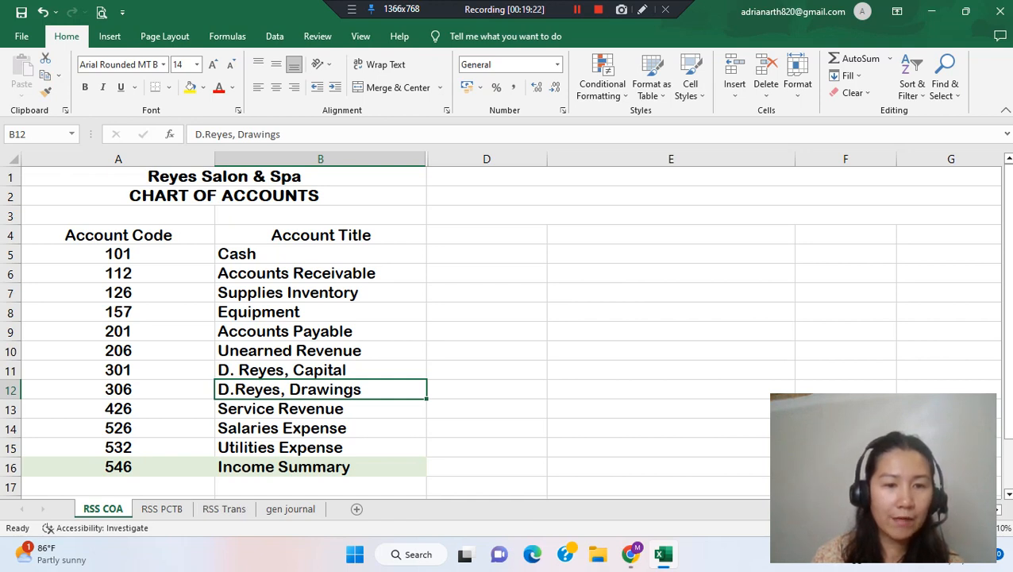
left_click(274, 254)
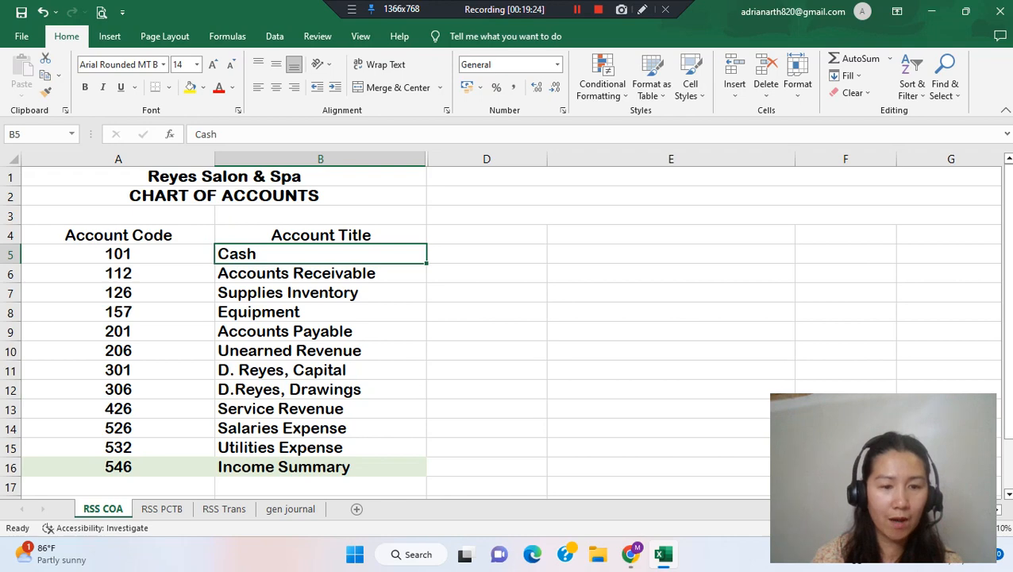
Unhide rows 32 to 34 of the gen journal sheet, which hold the August 29 entry
left_click(224, 508)
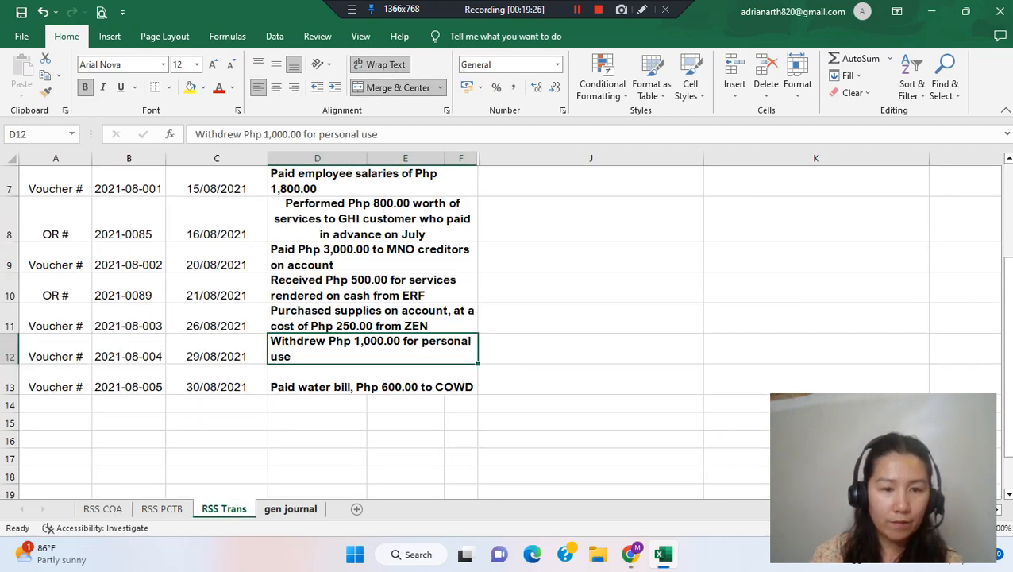
left_click(291, 508)
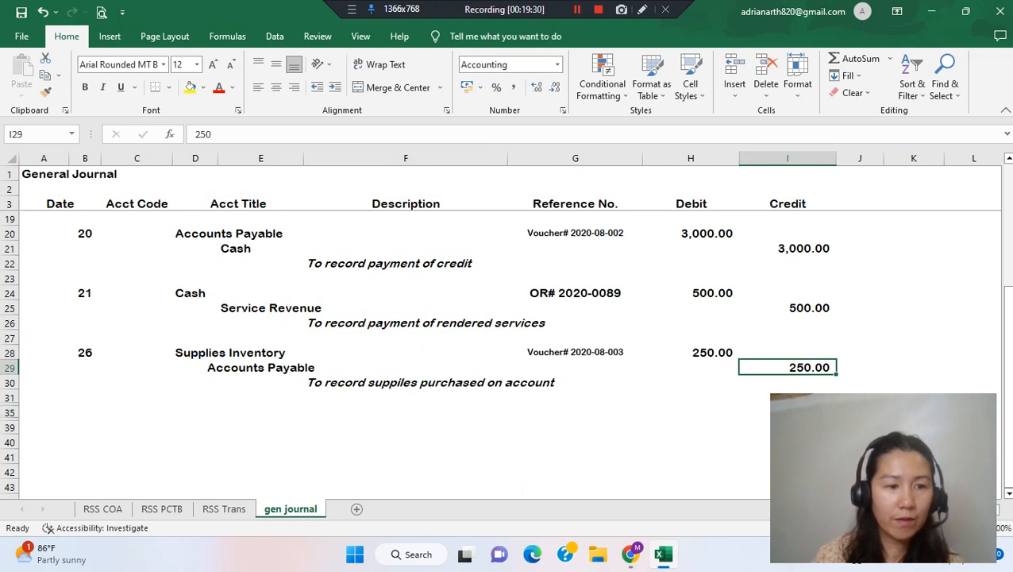
double_click(9, 406)
double_click(10, 406)
double_click(9, 405)
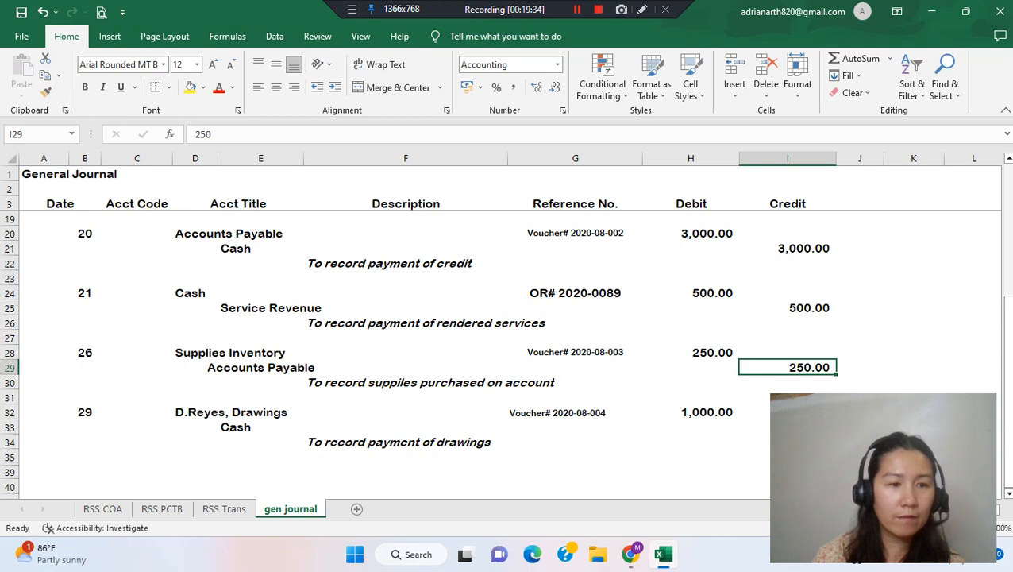
Review the August 29 entry's date, Drawings and Cash accounts, description, voucher reference, debit and credit
left_click(85, 412)
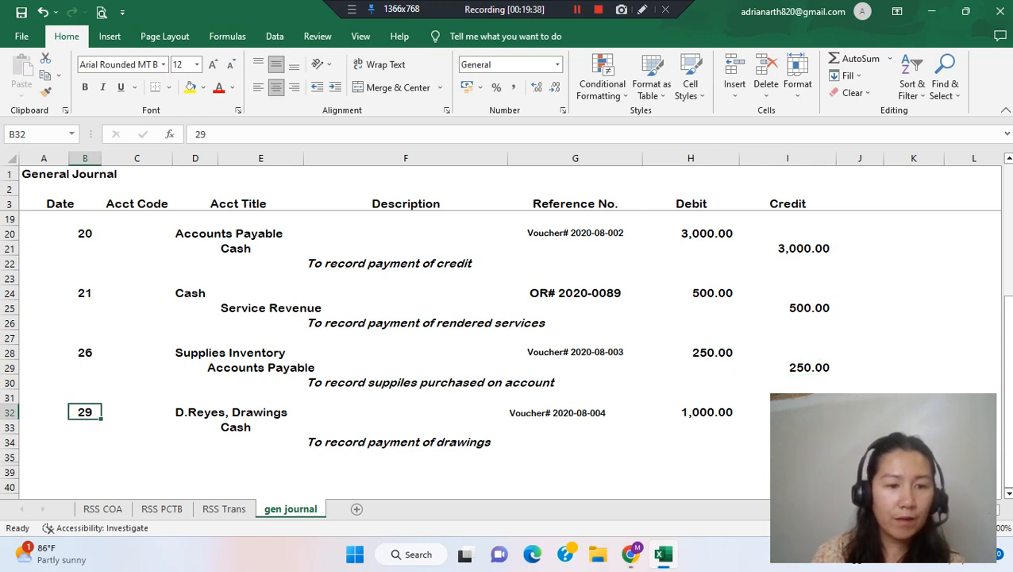
left_click(222, 414)
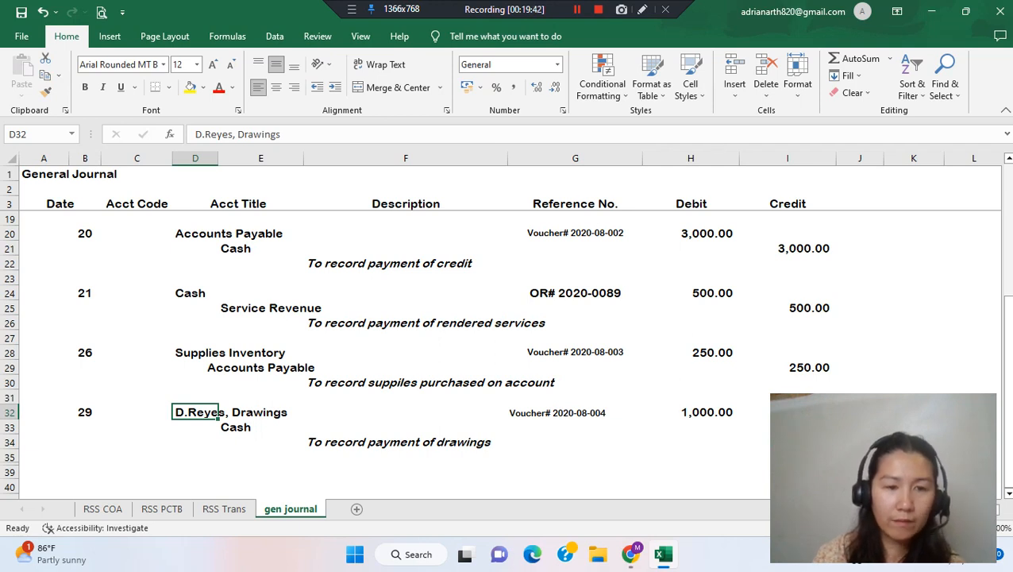
left_click(261, 427)
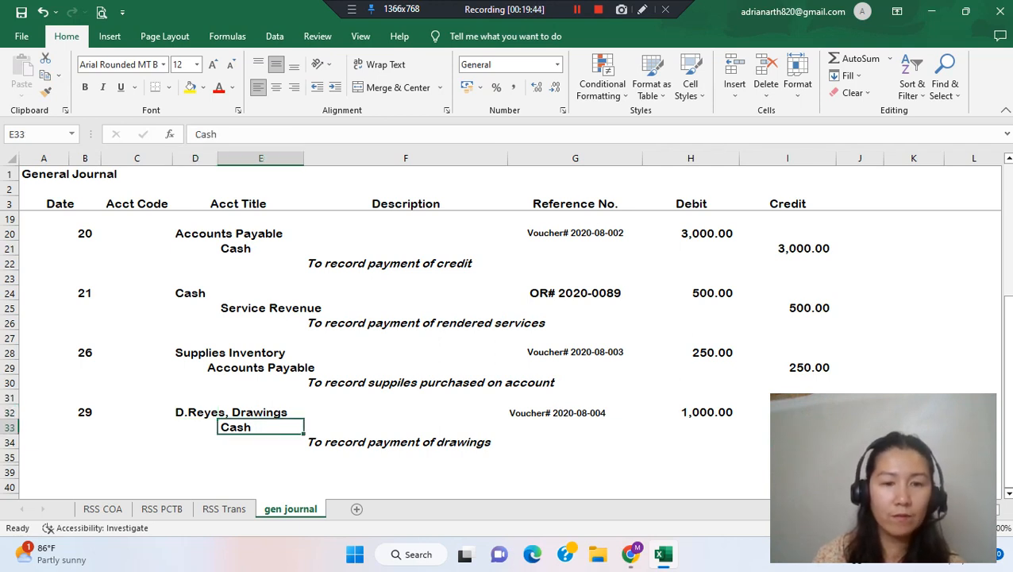
left_click(406, 442)
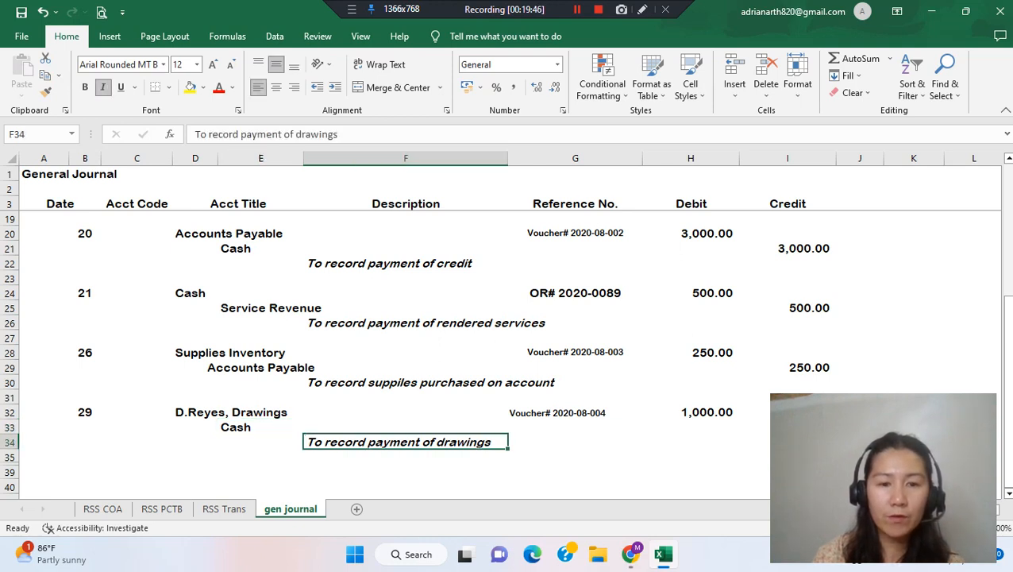
left_click(575, 412)
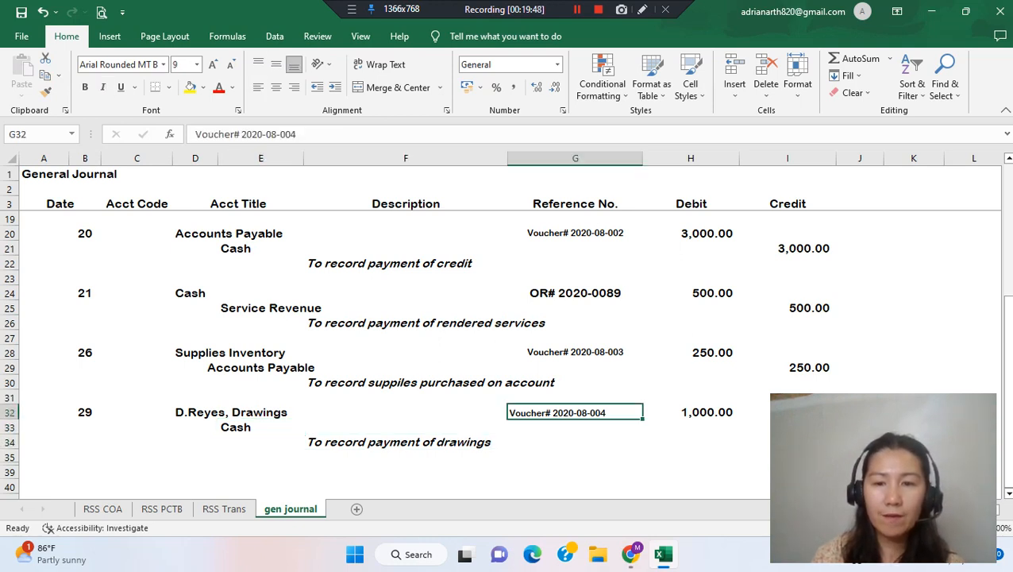
left_click(691, 412)
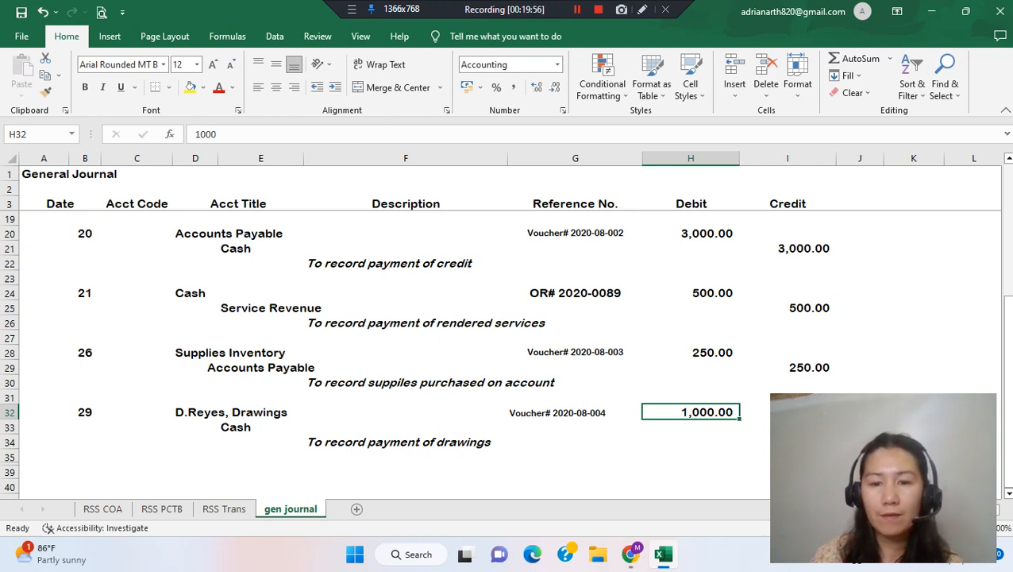
left_click(260, 427)
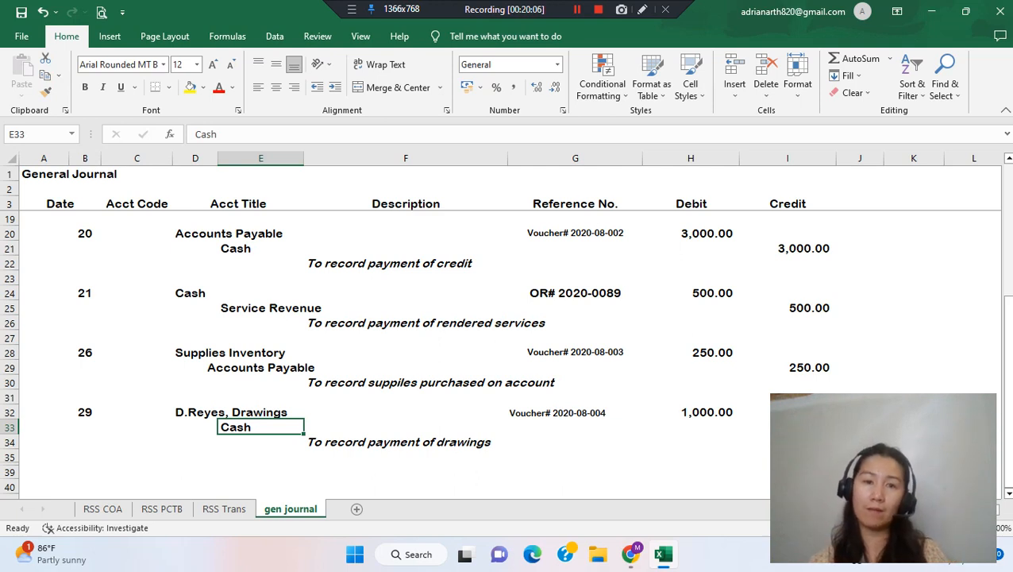
left_click(787, 427)
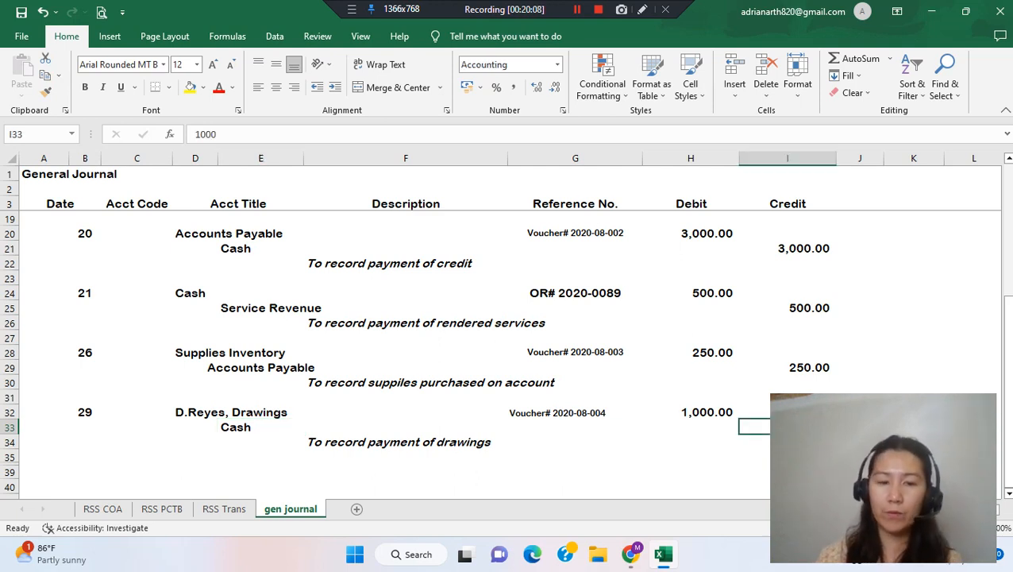
Study the 30/08/2021 transaction in RSS Trans about the water bill paid to COWD
key("ctrl+Page_Up")
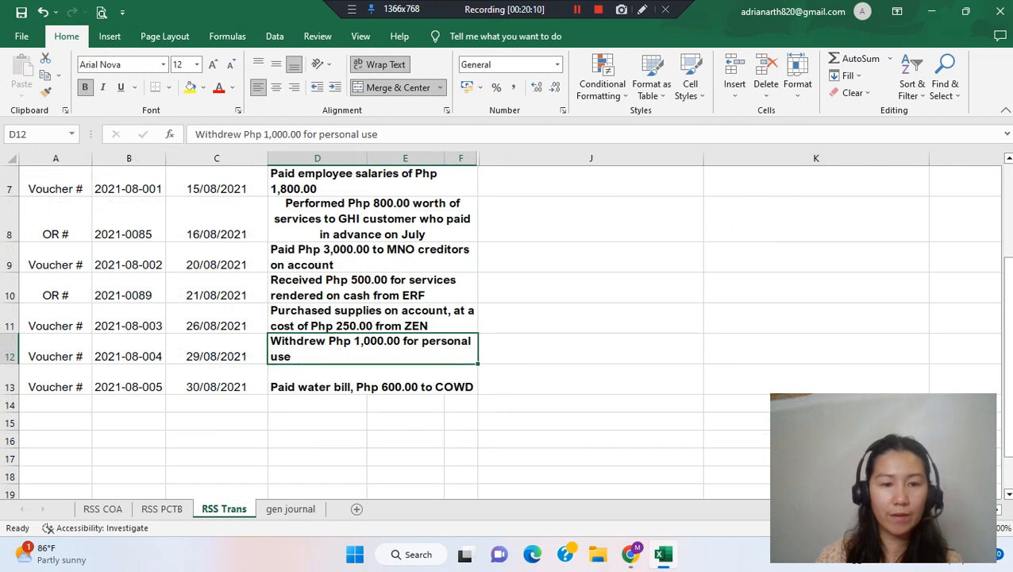
left_click(10, 384)
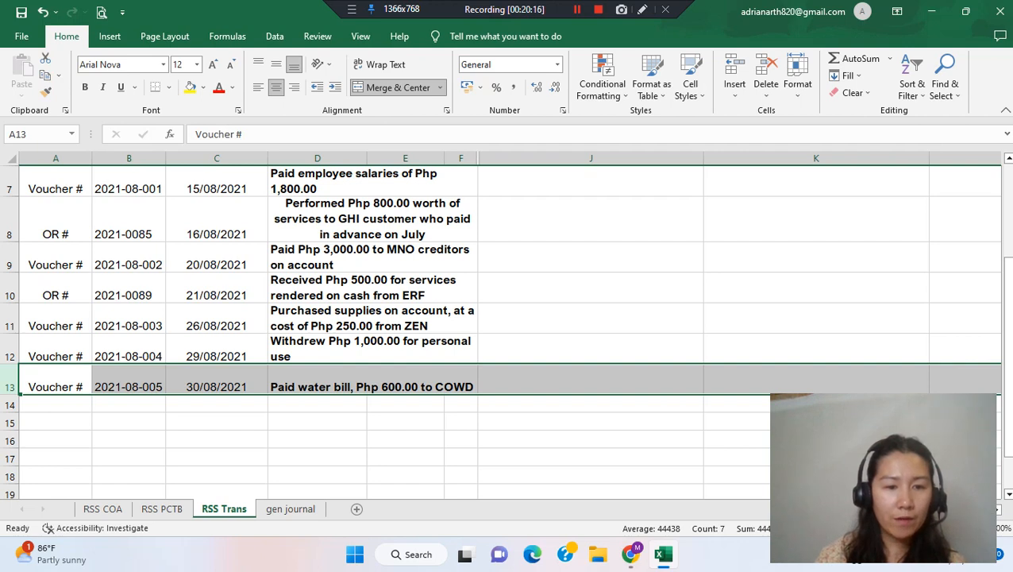
left_click(373, 379)
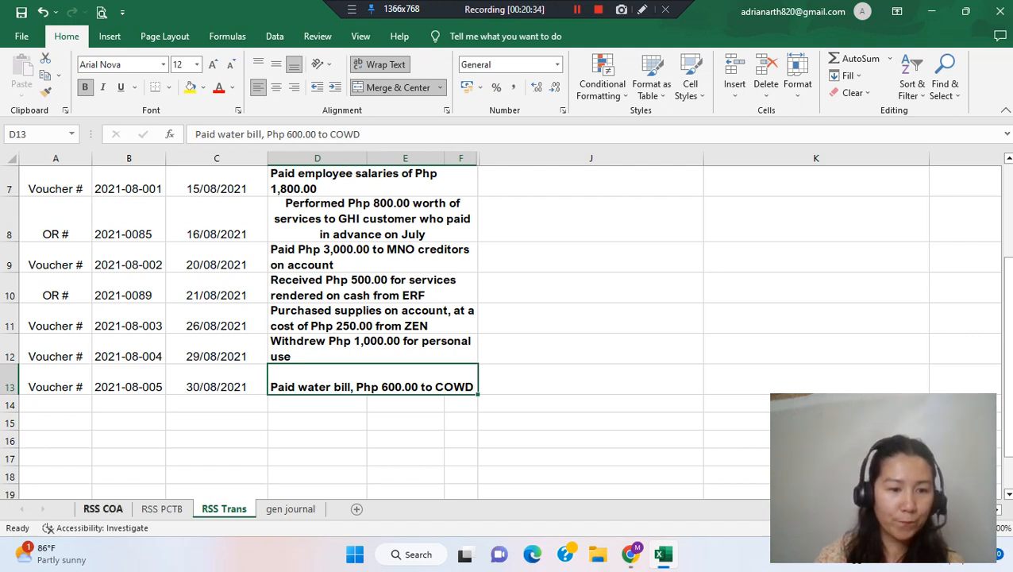
Locate Utilities Expense and Cash in the RSS COA chart of accounts for the 30/08/2021 water bill in RSS Trans
left_click(103, 508)
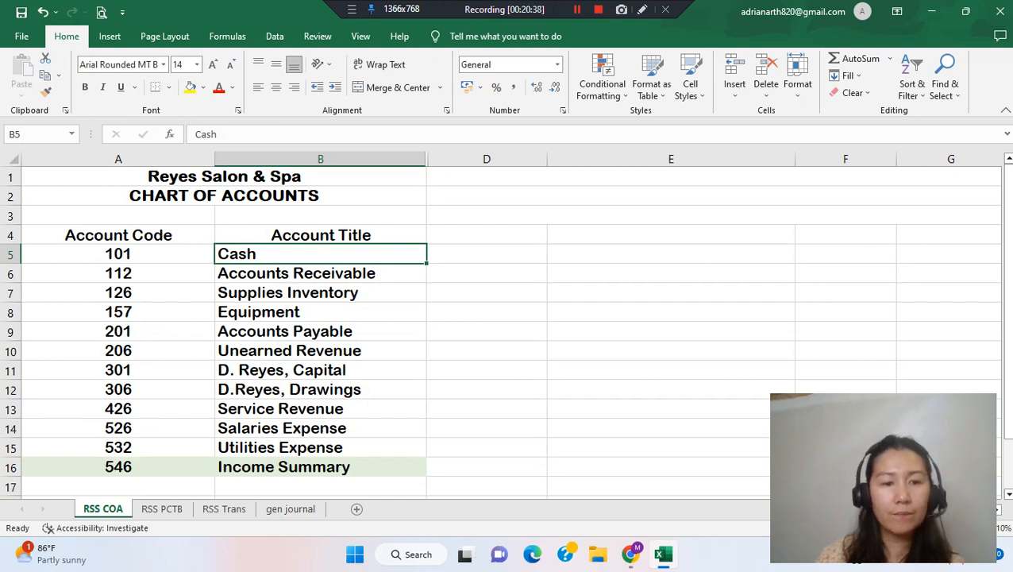
left_click(321, 447)
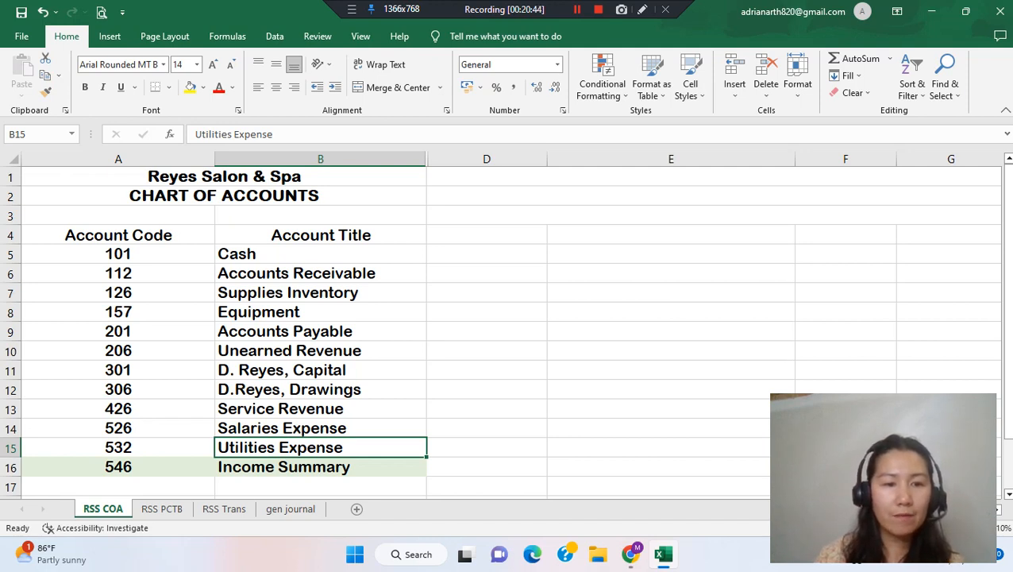
left_click(321, 254)
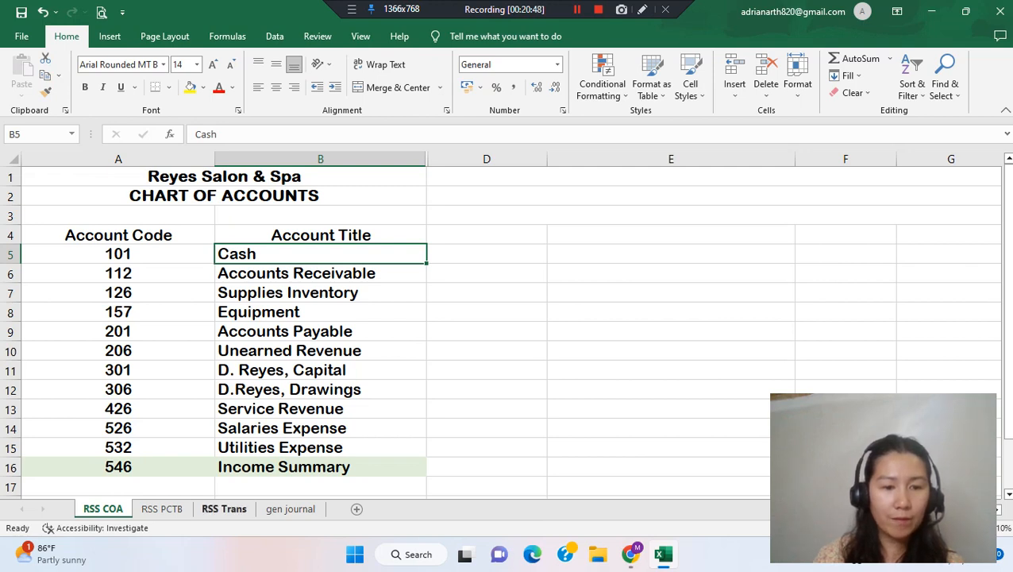
left_click(223, 508)
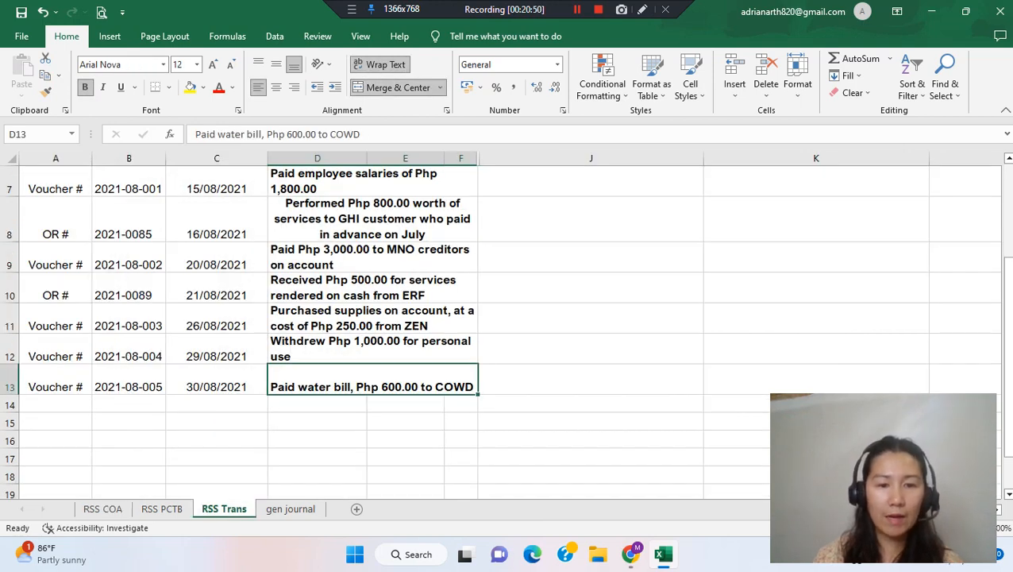
Unhide rows 36 to 38 of the gen journal sheet, which hold the August 30 entry
left_click(290, 508)
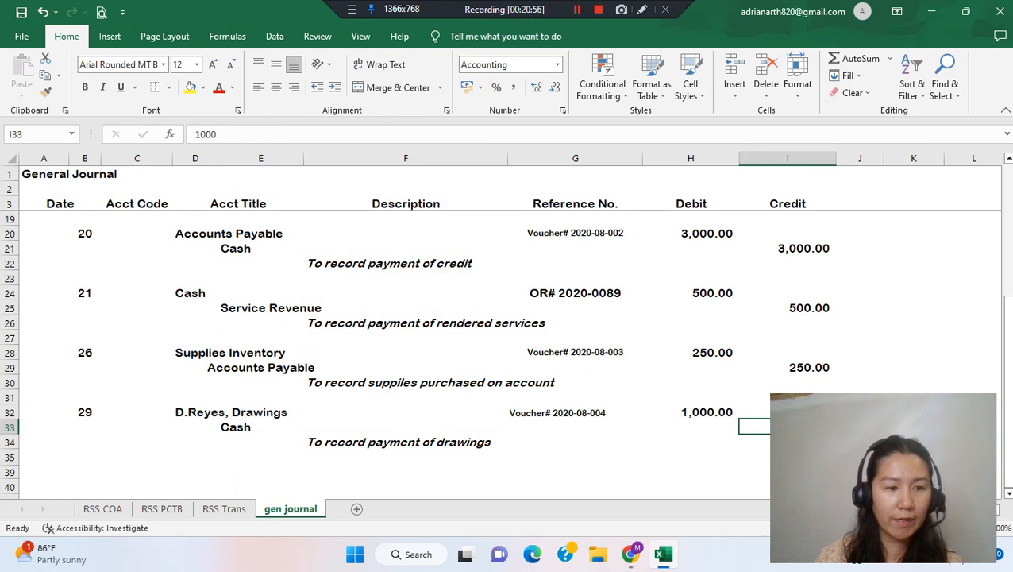
scroll(508, 341, "down", 1)
scroll(508, 354, "down", 1)
left_click(85, 397)
Review the August 30 entry's date, Utilities Expense and Cash accounts, description, voucher reference, debit and credit
left_click(85, 382)
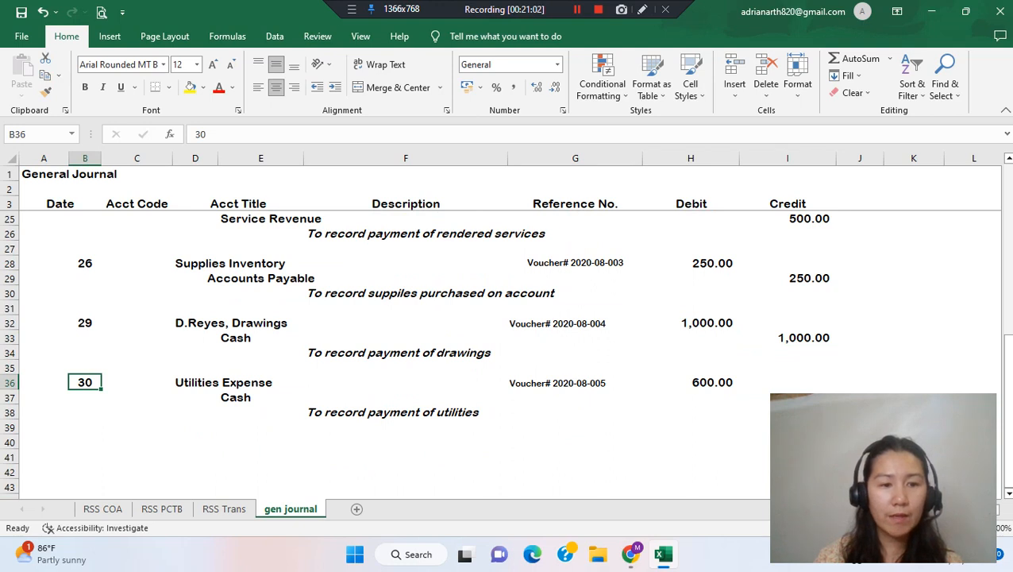
left_click(196, 383)
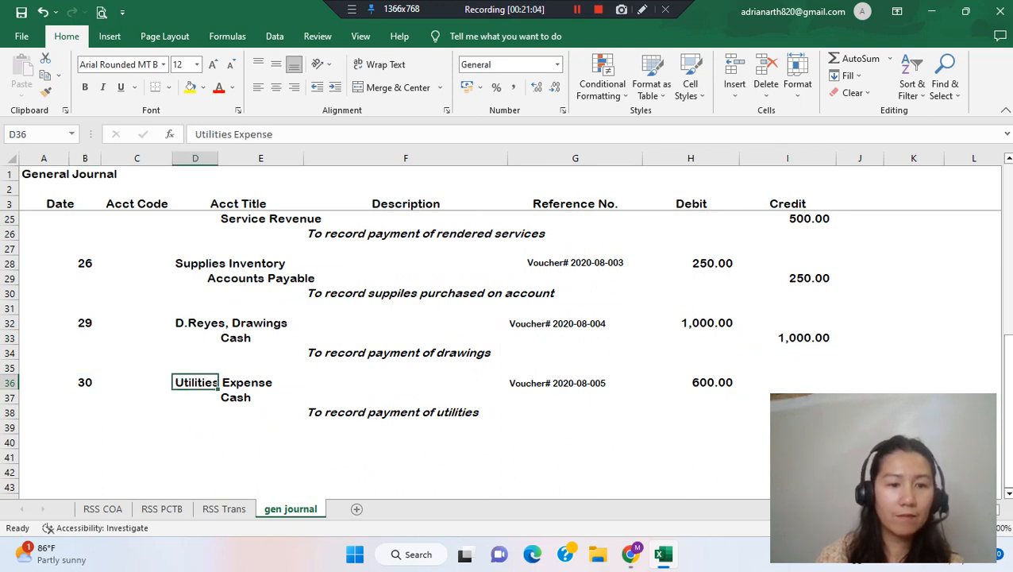
left_click(261, 398)
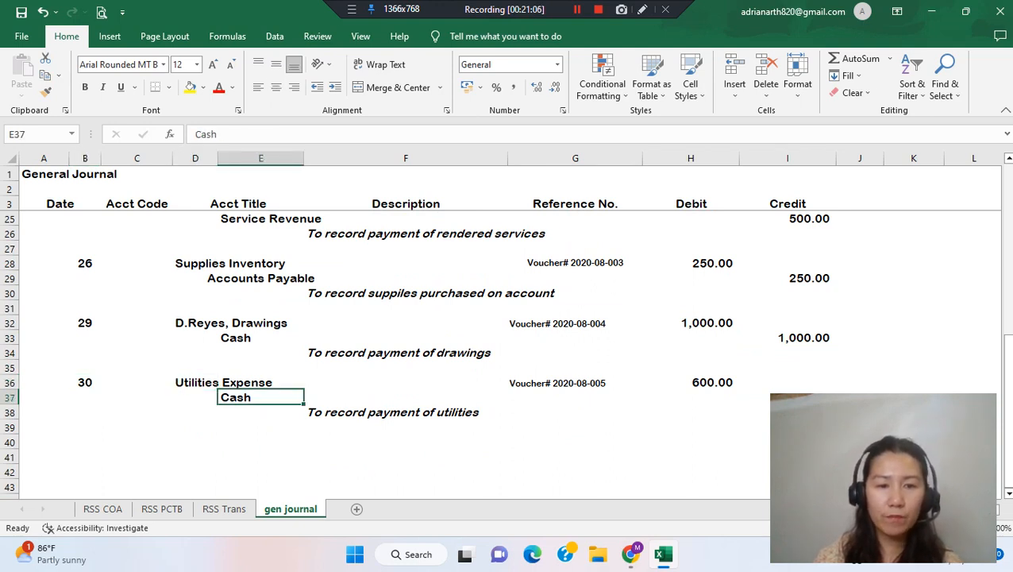
left_click(406, 412)
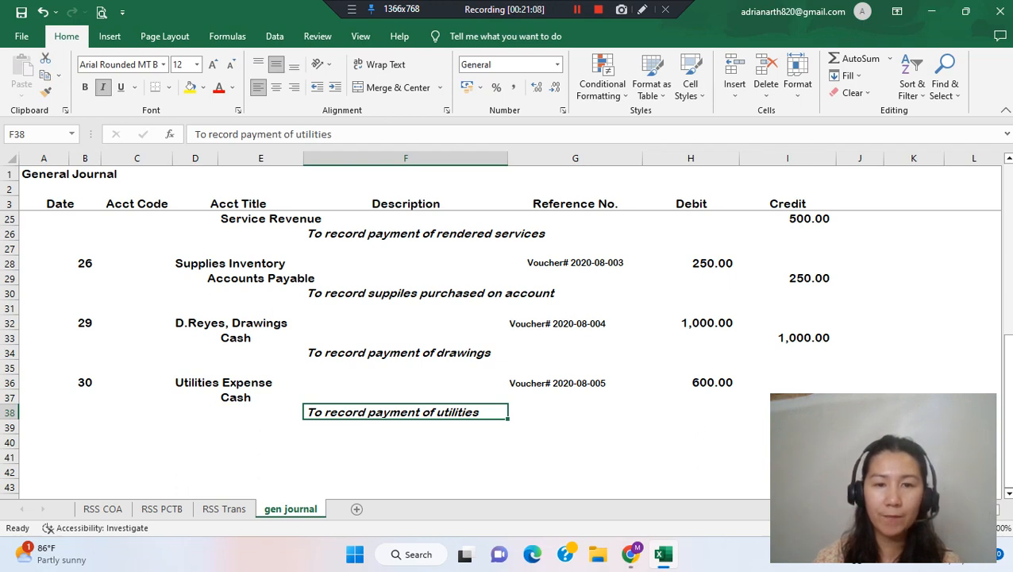
left_click_drag(574, 384, 574, 396)
left_click(575, 382)
left_click(690, 383)
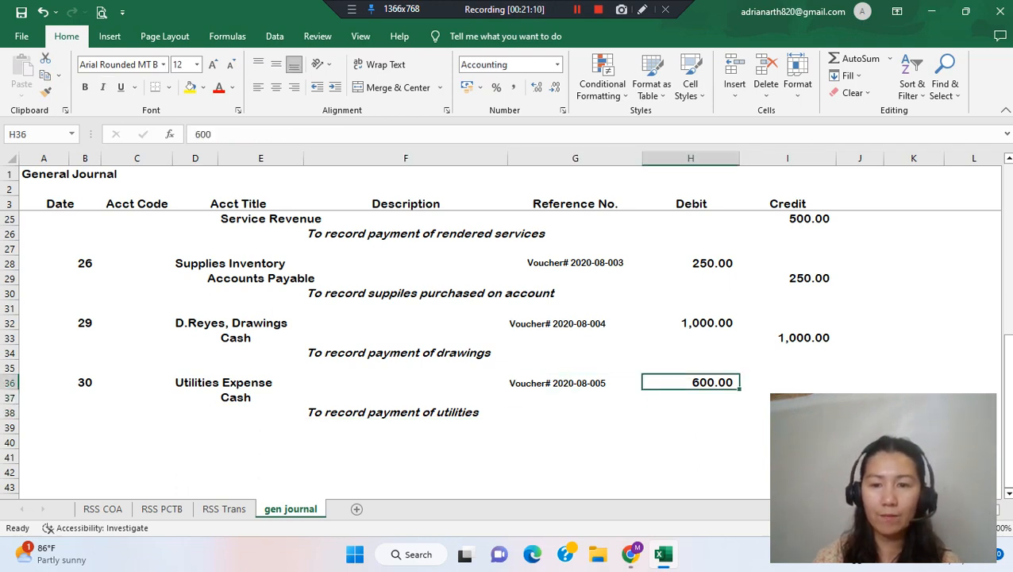
left_click(786, 397)
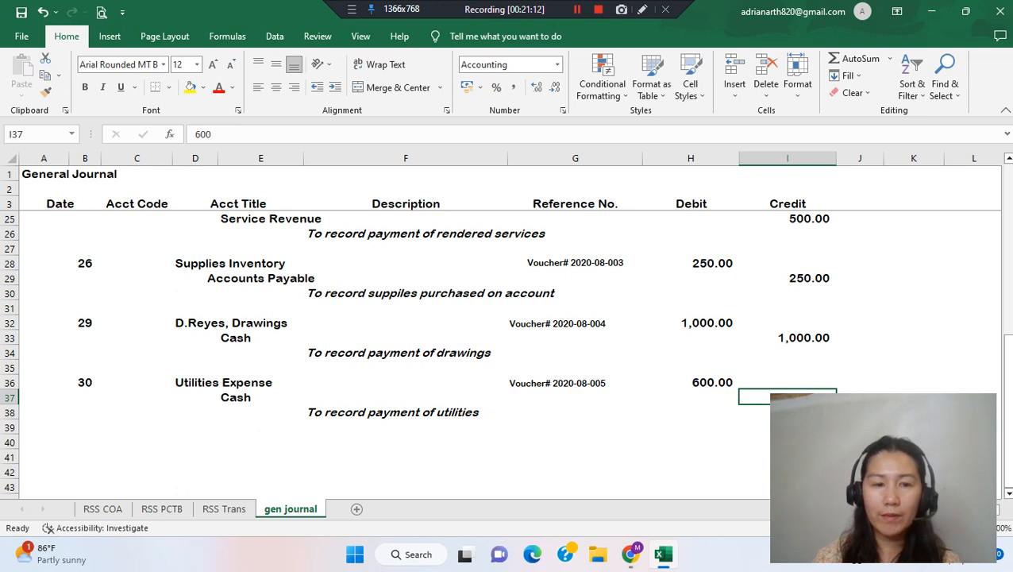
Match Utilities Expense to its debit amount and Cash to its credit amount in the August 30 entry
left_click(691, 383)
left_click(196, 383)
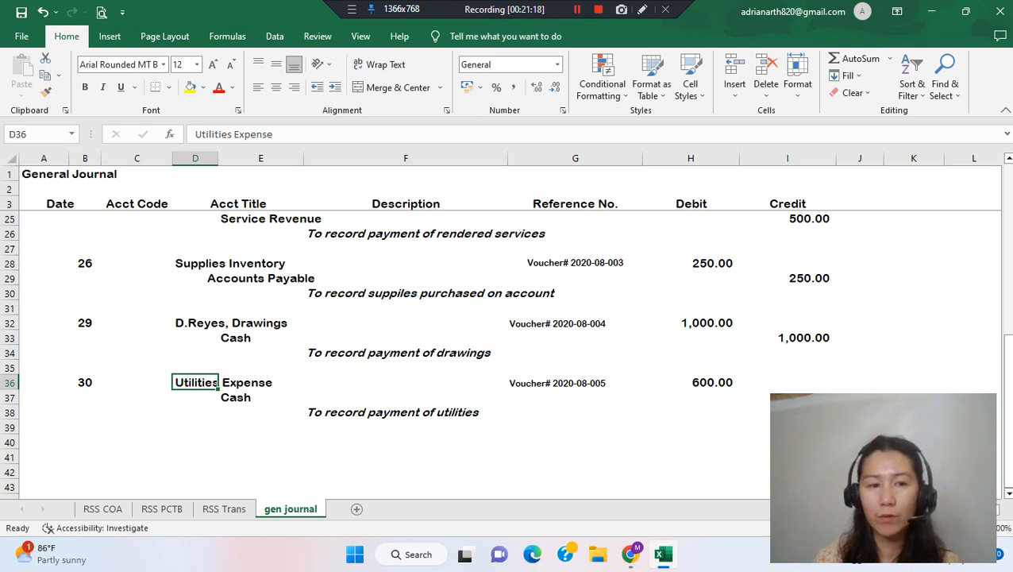
left_click(691, 382)
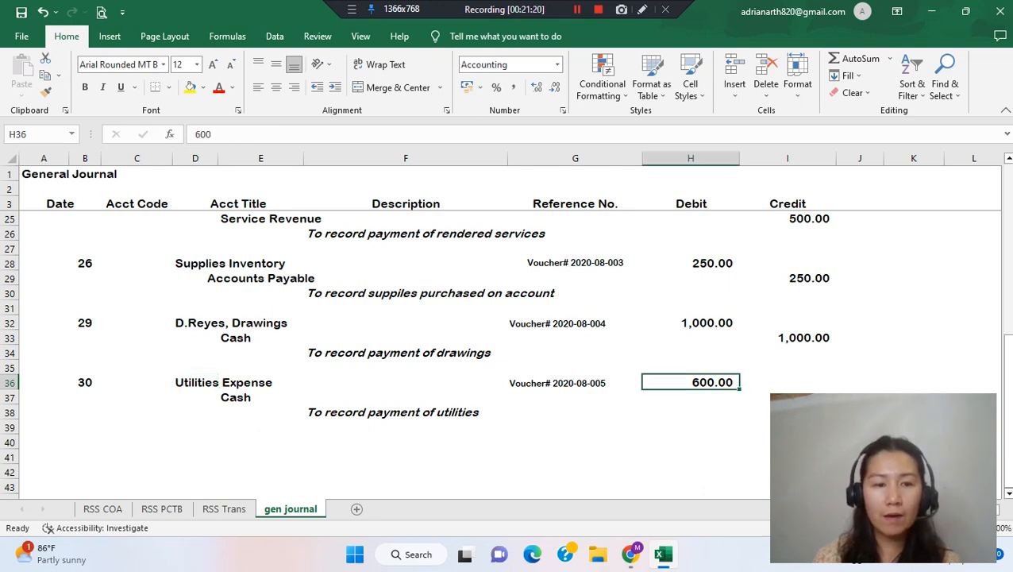
left_click(260, 397)
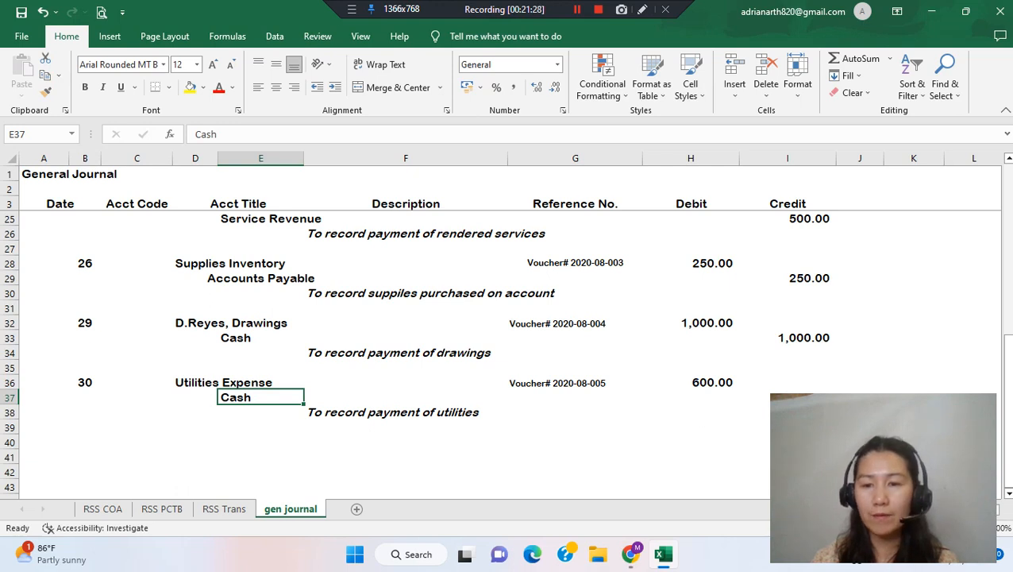
left_click(787, 397)
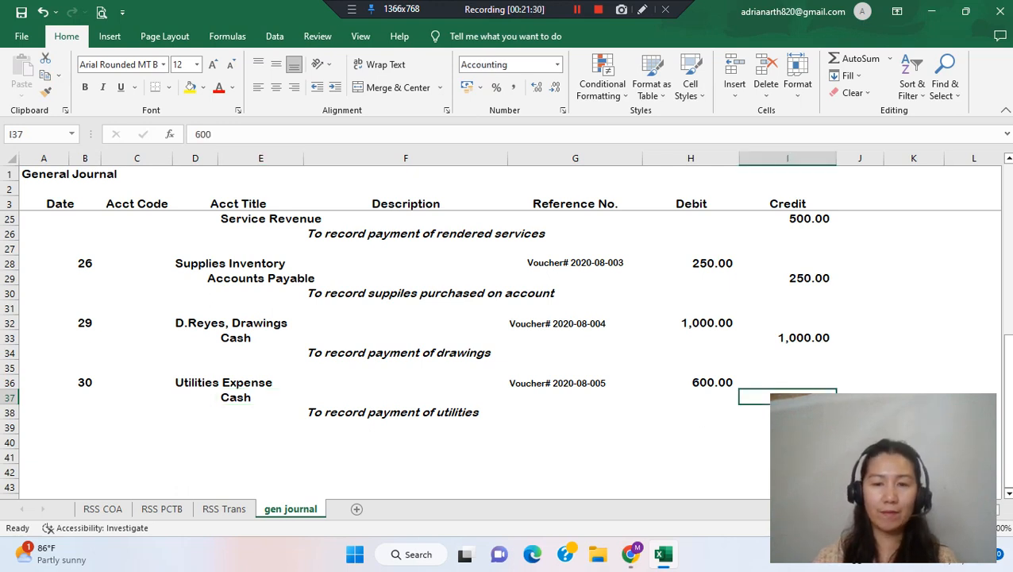
Look back over the recorded gen journal entries and the RSS Trans list of August transactions
scroll(505, 352, "up", 1)
scroll(505, 352, "up", 1)
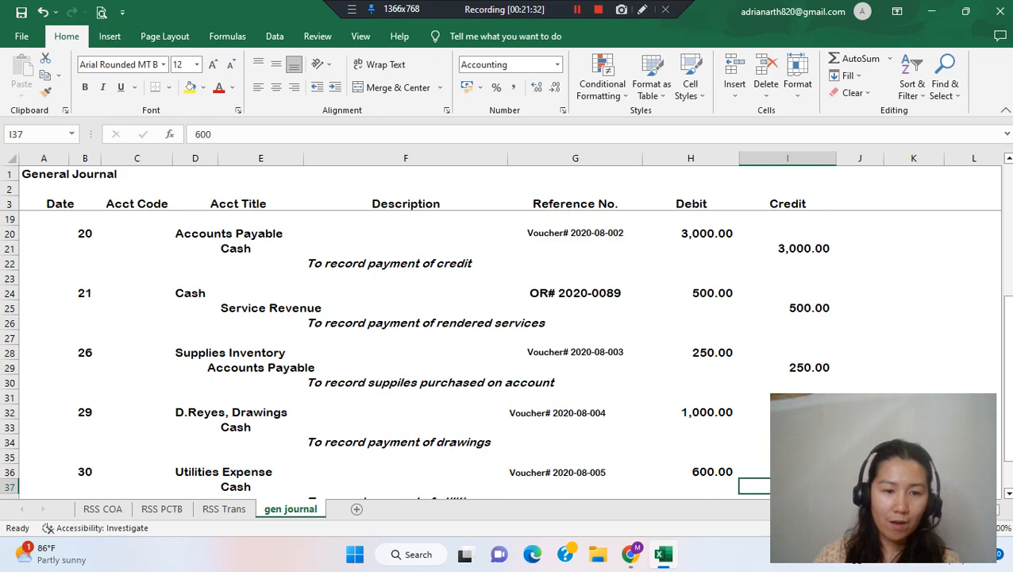
key("ctrl+Page_Up")
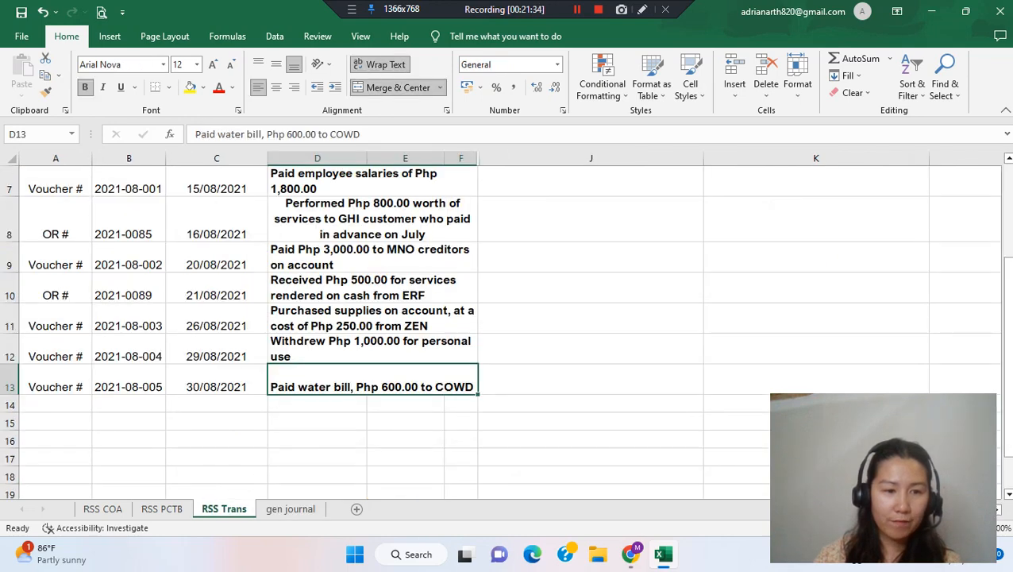
key("ctrl+Page_Down")
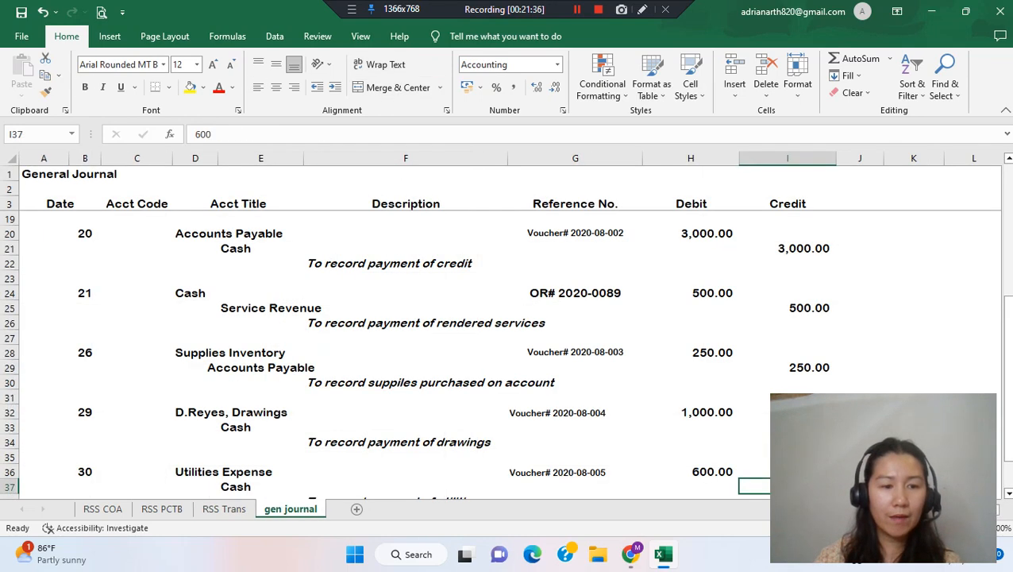
scroll(505, 354, "up", 5)
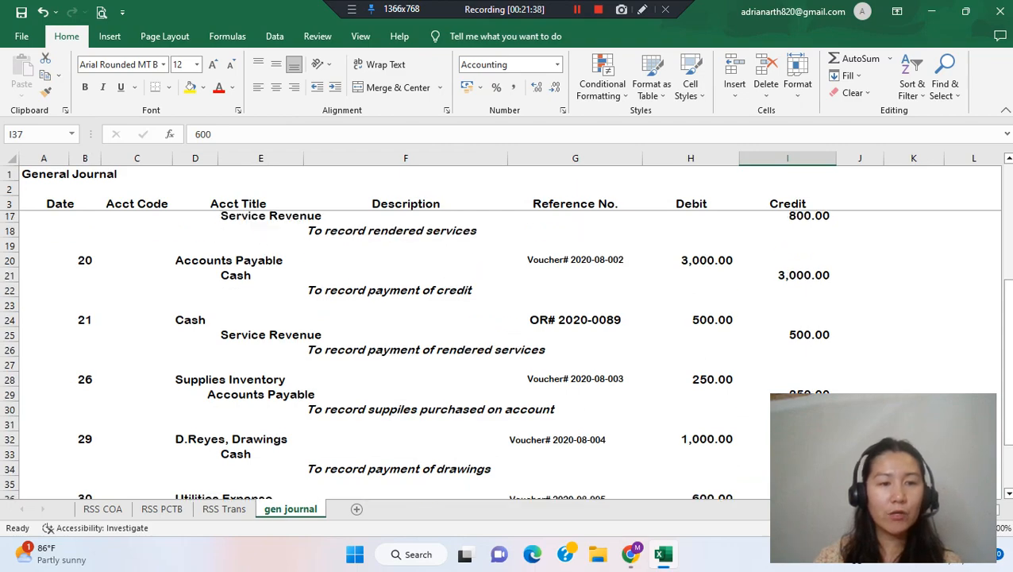
scroll(505, 355, "down", 6)
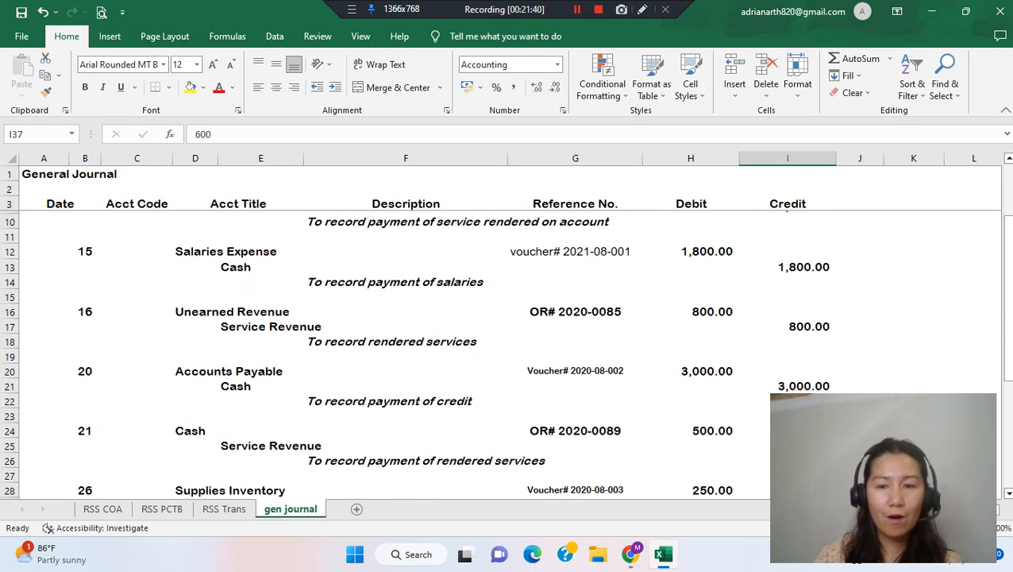
scroll(505, 354, "up", 6)
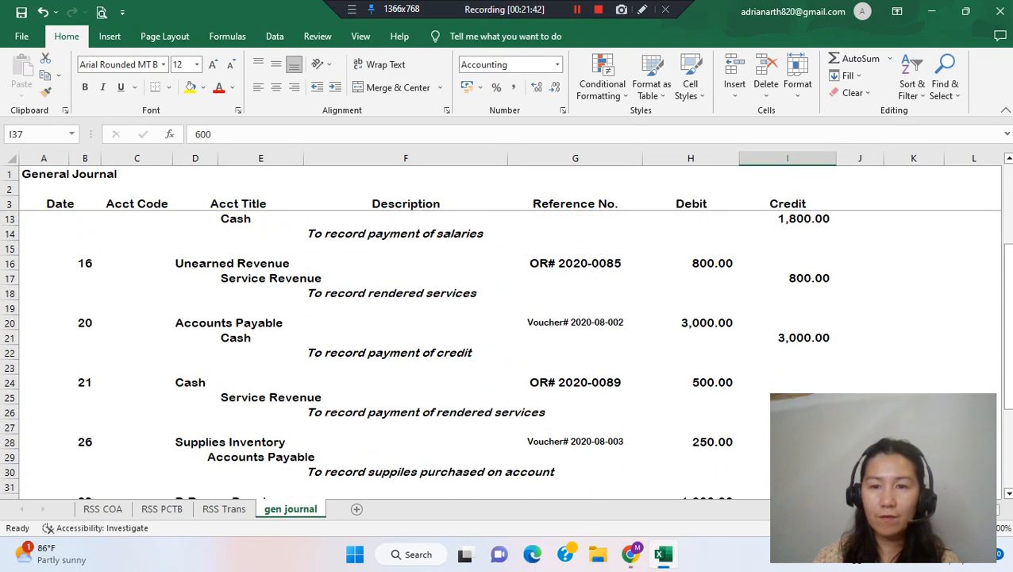
Examine the Debit and Credit columns of the general journal across the August 5 to August 30 entries
left_click(691, 189)
left_click(788, 204)
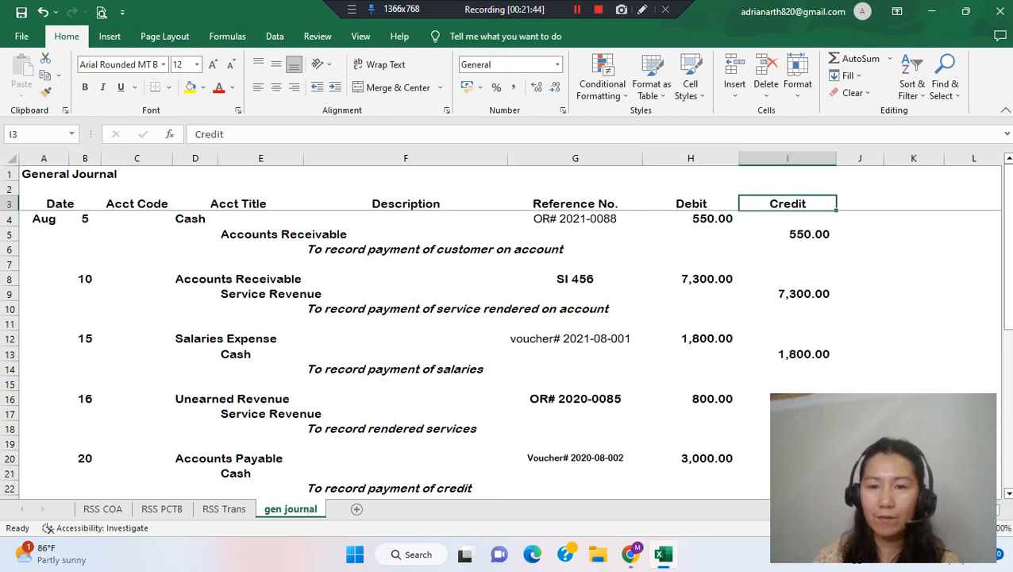
left_click(690, 219)
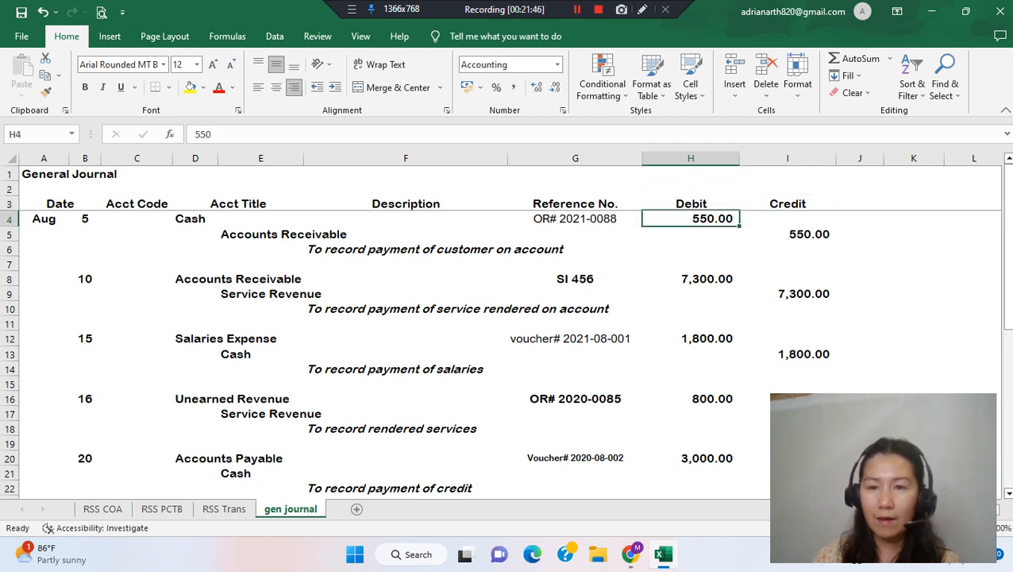
left_click(788, 219)
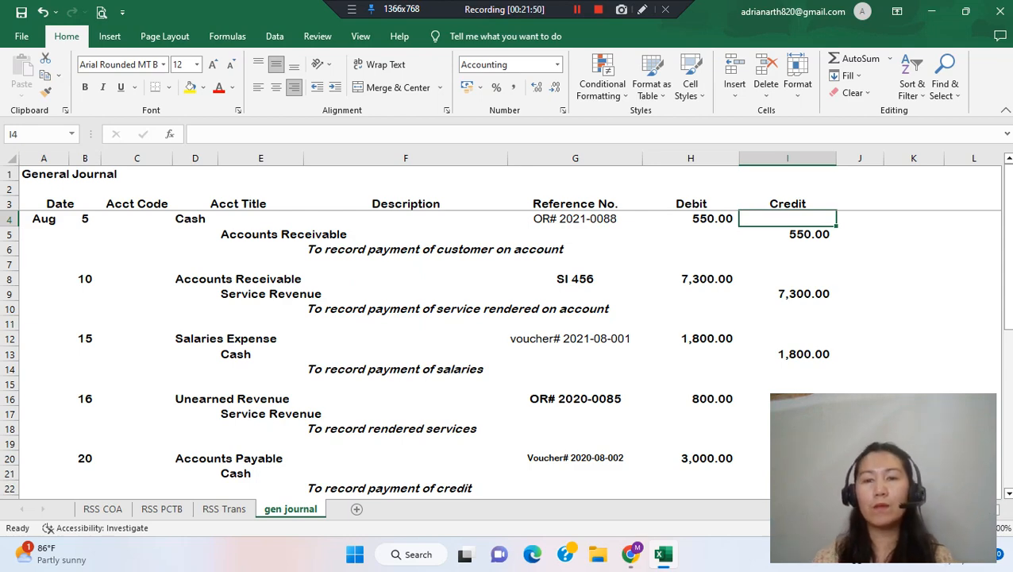
scroll(507, 354, "down", 4)
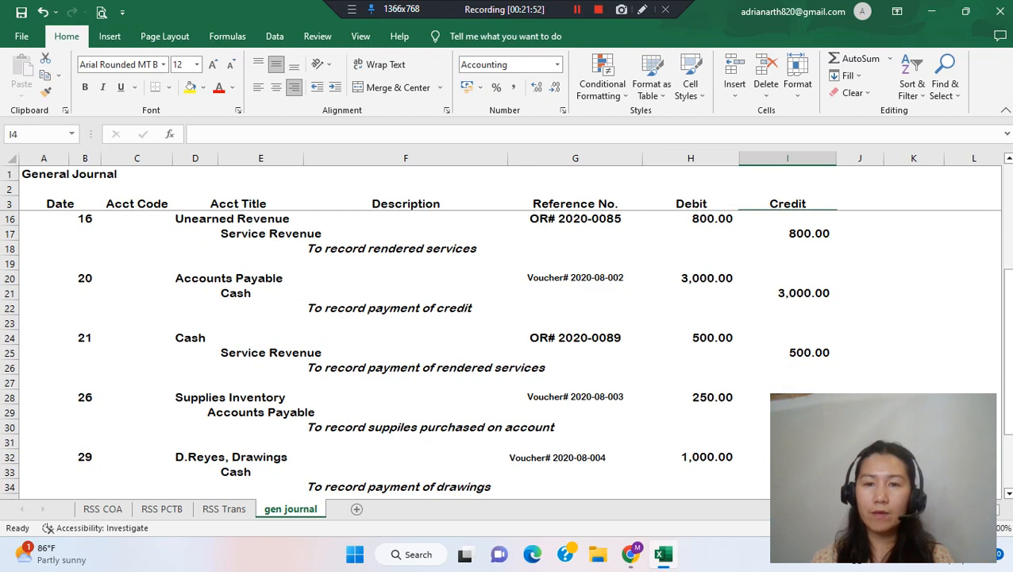
left_click(691, 203)
left_click(788, 204)
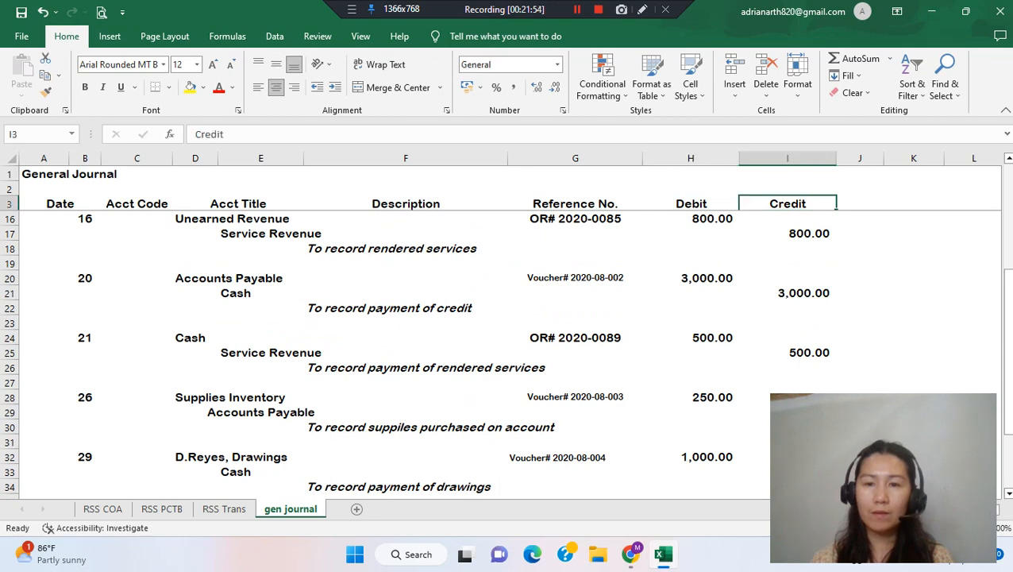
scroll(506, 353, "down", 3)
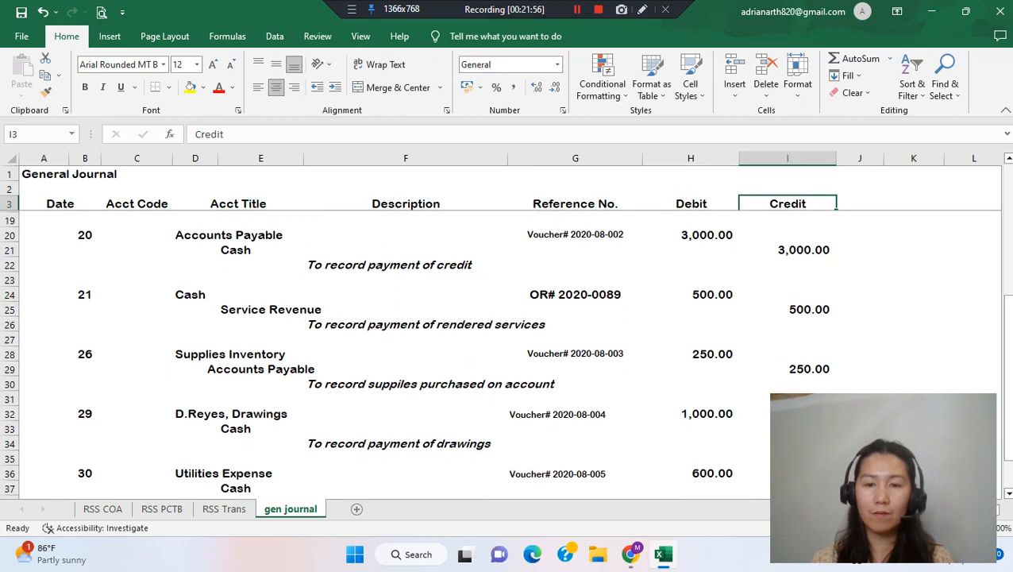
scroll(506, 353, "up", 6)
scroll(506, 353, "down", 2)
scroll(506, 353, "up", 3)
scroll(507, 354, "down", 6)
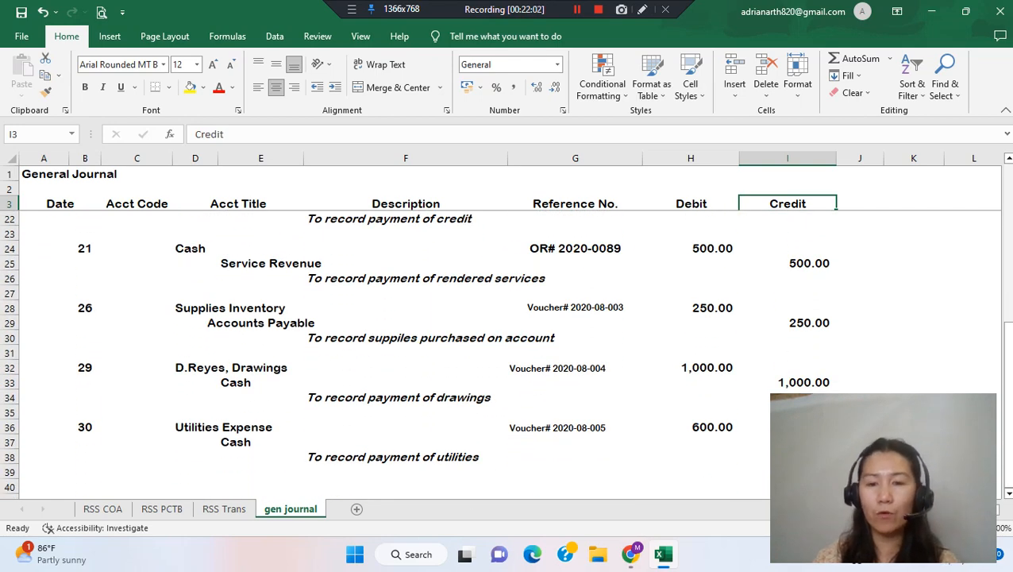
Total the Debit and Credit columns in H39 and I39 with SUM formulas covering rows 4 to 38
left_click(691, 472)
left_click(787, 472)
left_click(690, 472)
left_click(787, 471)
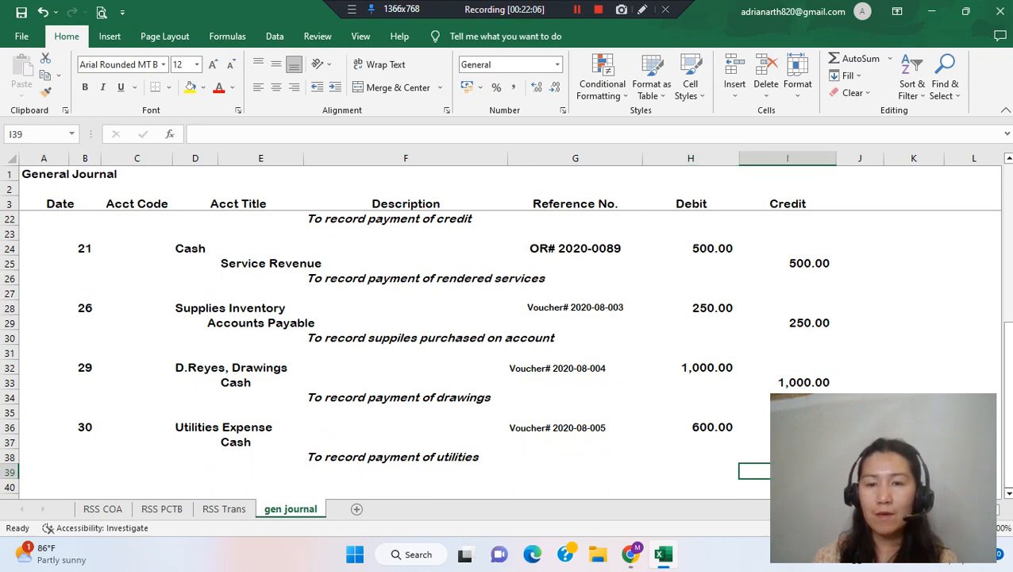
scroll(506, 354, "up", 6)
left_click_drag(691, 218, 787, 460)
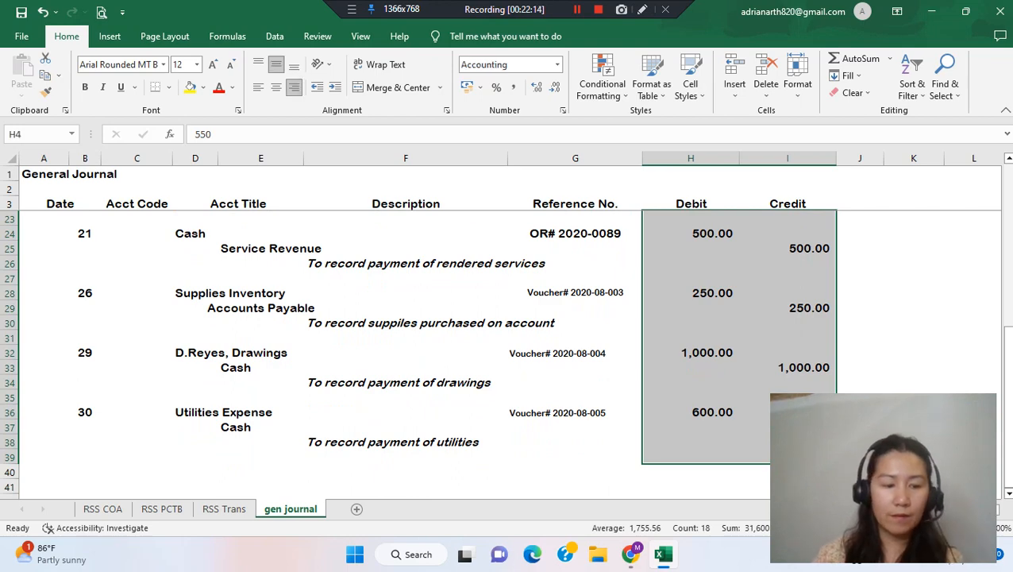
scroll(508, 334, "up", 6)
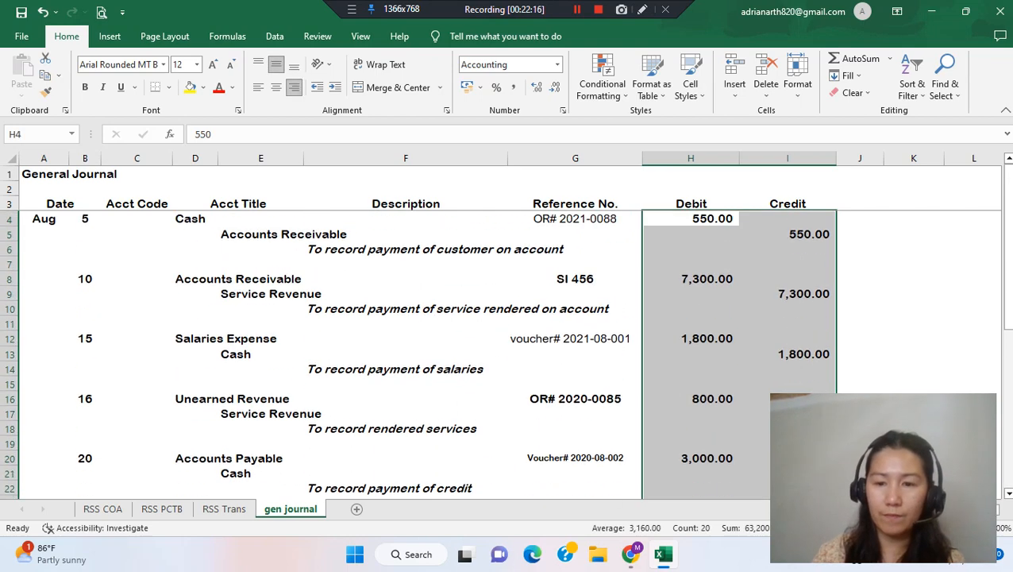
scroll(690, 471, "down", 7)
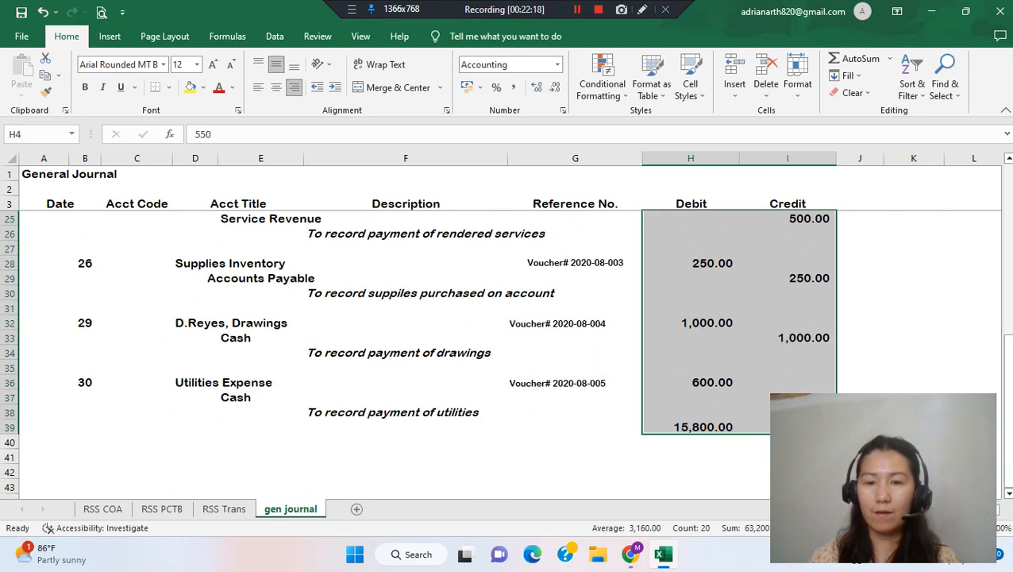
left_click(691, 472)
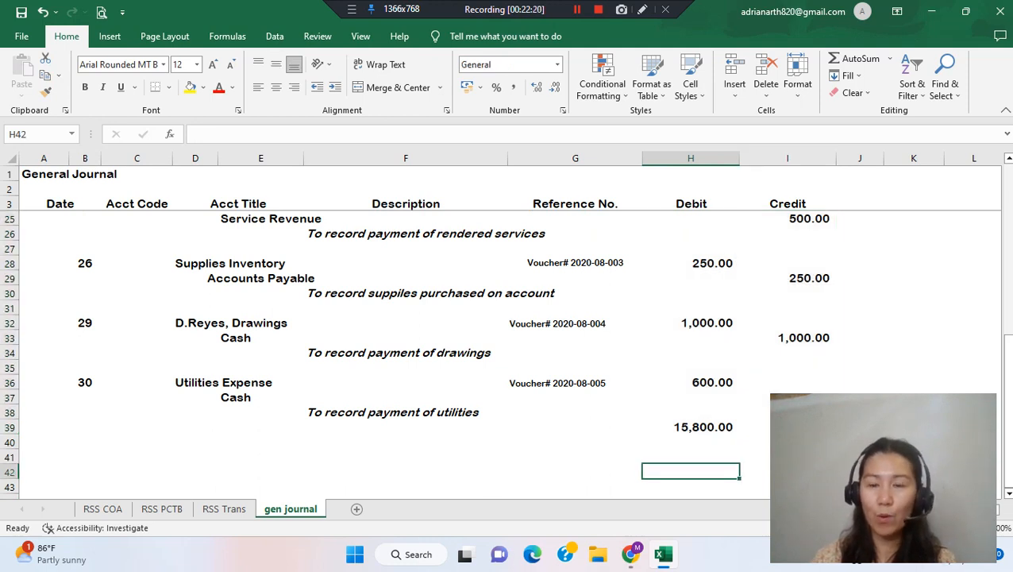
Compare the Debit total in H39 with the Credit total in I39, checking both SUM formulas
left_click_drag(690, 427, 788, 428)
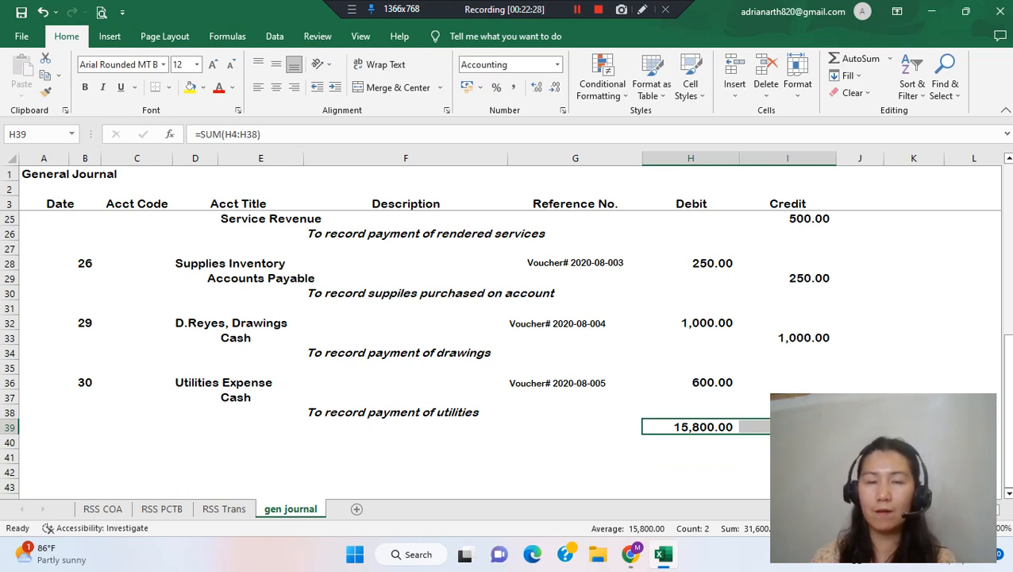
key("Down")
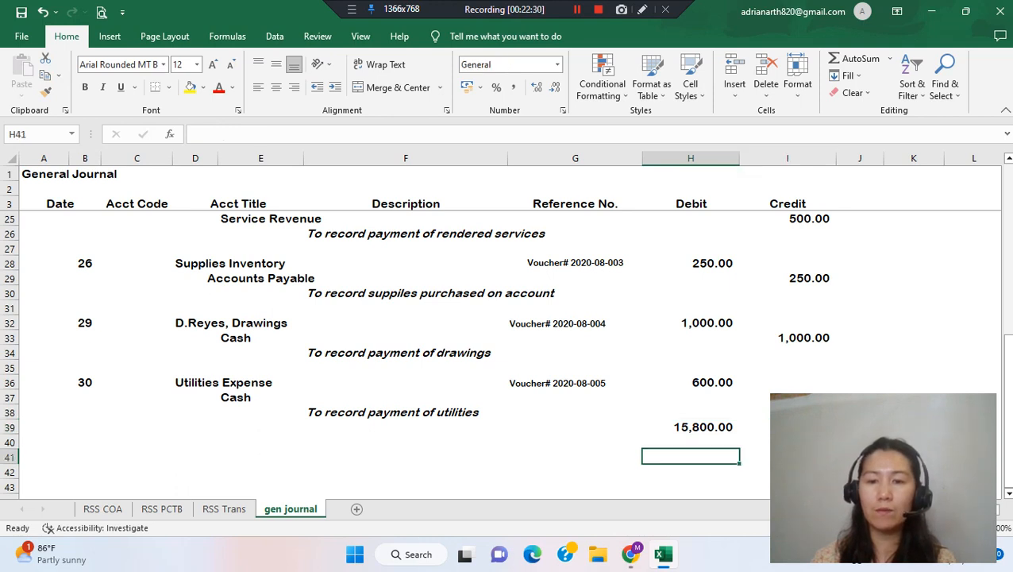
key("Up")
key("Right")
key("Left")
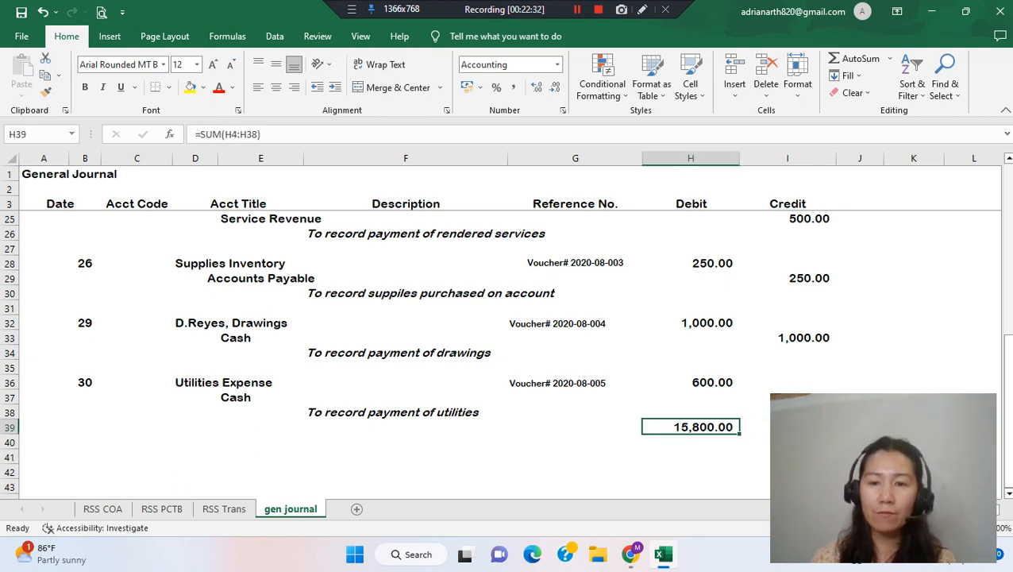
key("Right")
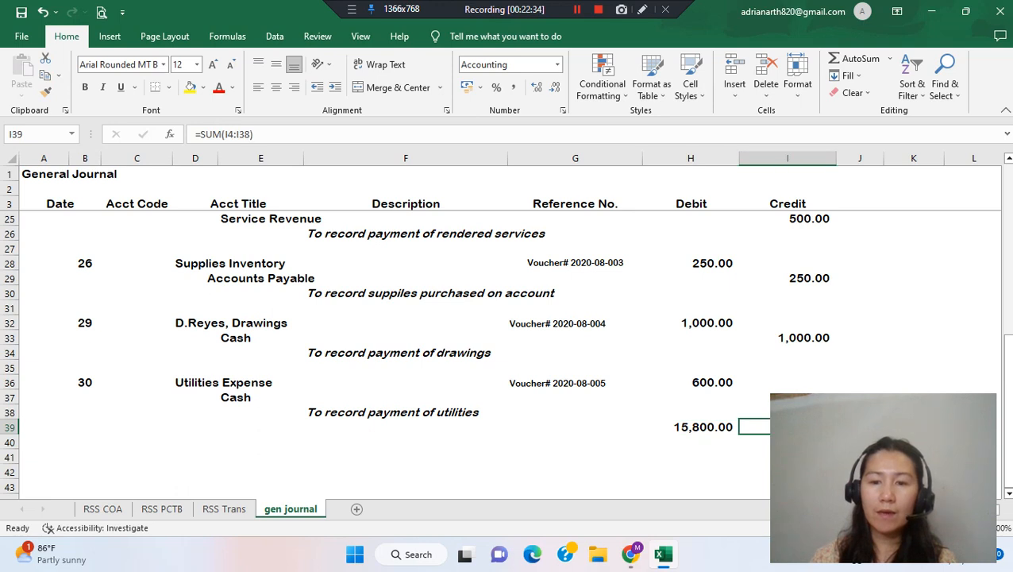
key("Left")
key("Right")
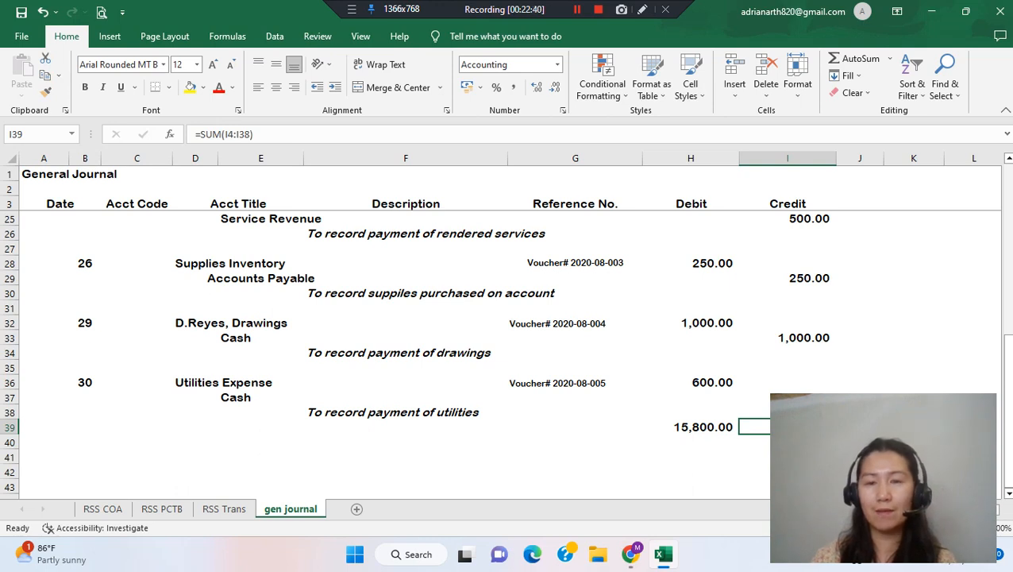
key("Left")
key("shift+Right")
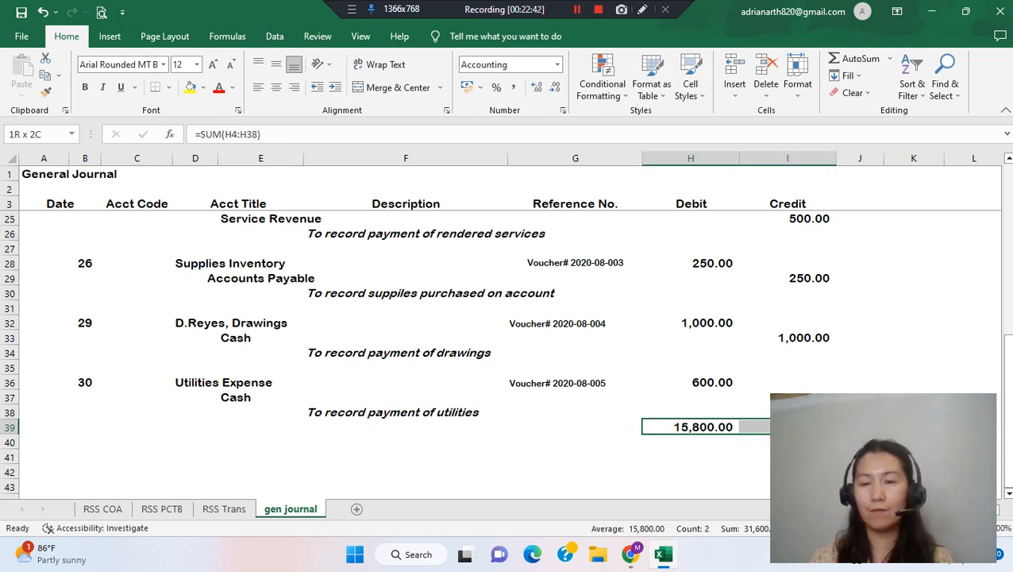